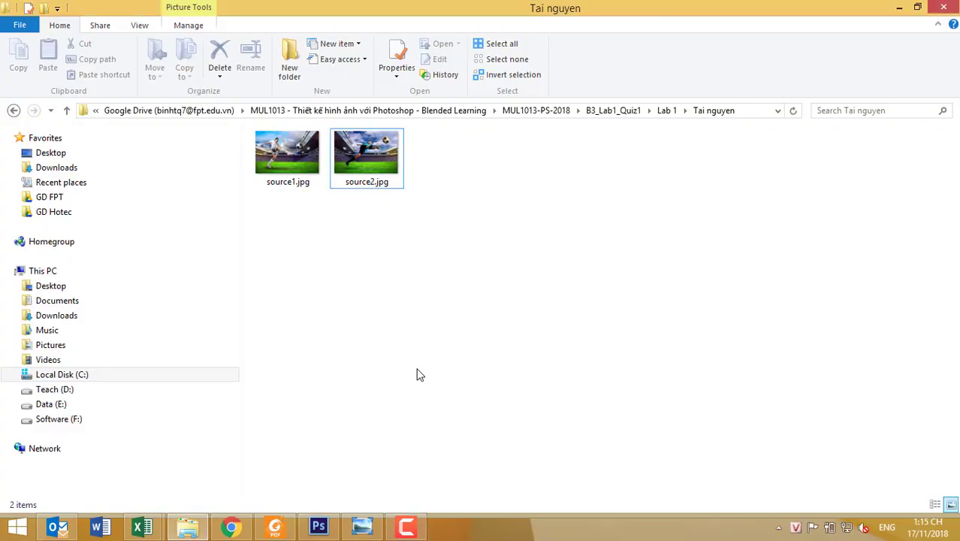
- Read through the Bài 3 football poster requirements in the Lab 1 PDF
{"action": "left_click", "coordinate": [282, 532]}
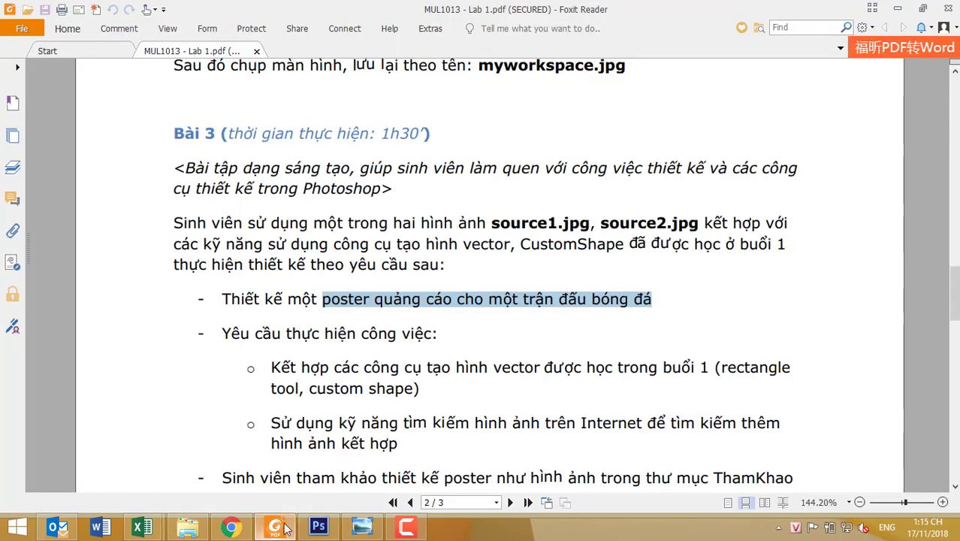
{"action": "left_click", "coordinate": [406, 360]}
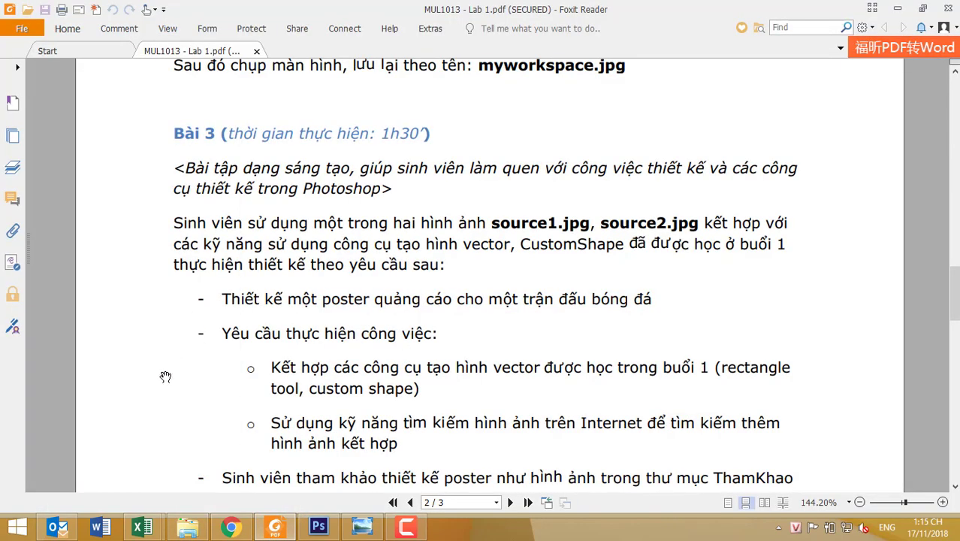
{"action": "scroll", "coordinate": [164, 315], "scroll_direction": "down", "scroll_amount": 1}
{"action": "scroll", "coordinate": [162, 317], "scroll_direction": "down", "scroll_amount": 1}
{"action": "scroll", "coordinate": [163, 328], "scroll_direction": "up", "scroll_amount": 1}
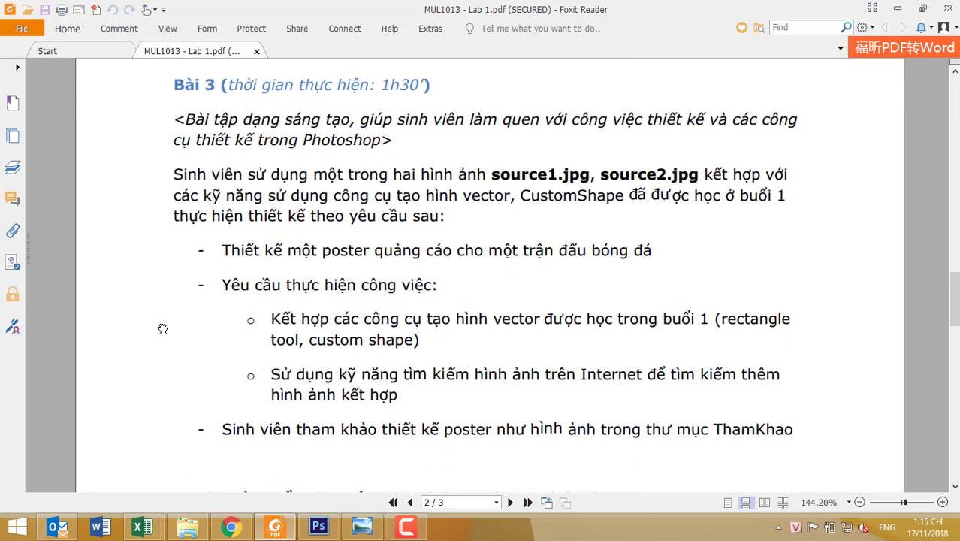
- Compare the 'sân bóng đá đẹp' stadium results with the 'poster quảng cáo' football poster examples
{"action": "left_click", "coordinate": [231, 528]}
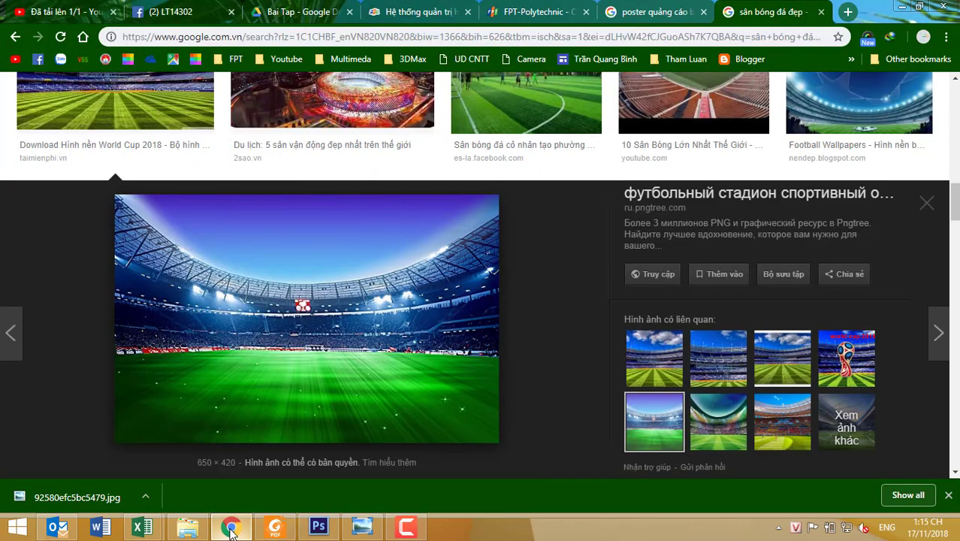
{"action": "left_click", "coordinate": [665, 7]}
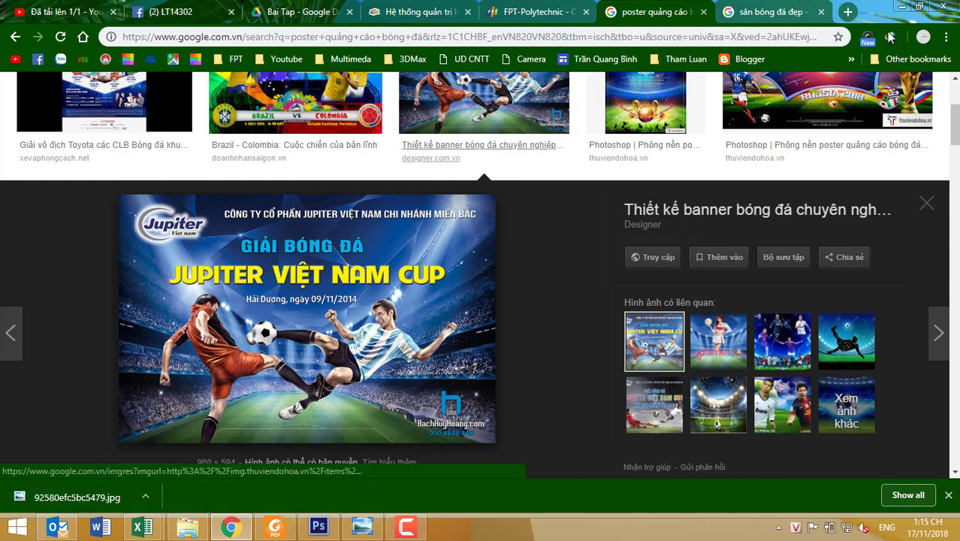
{"action": "left_click", "coordinate": [776, 13]}
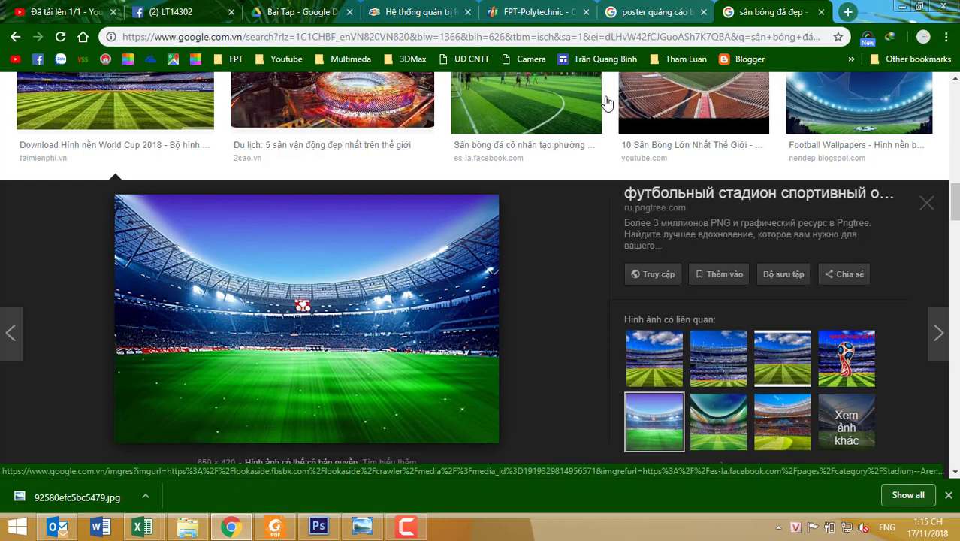
{"action": "left_click", "coordinate": [650, 12]}
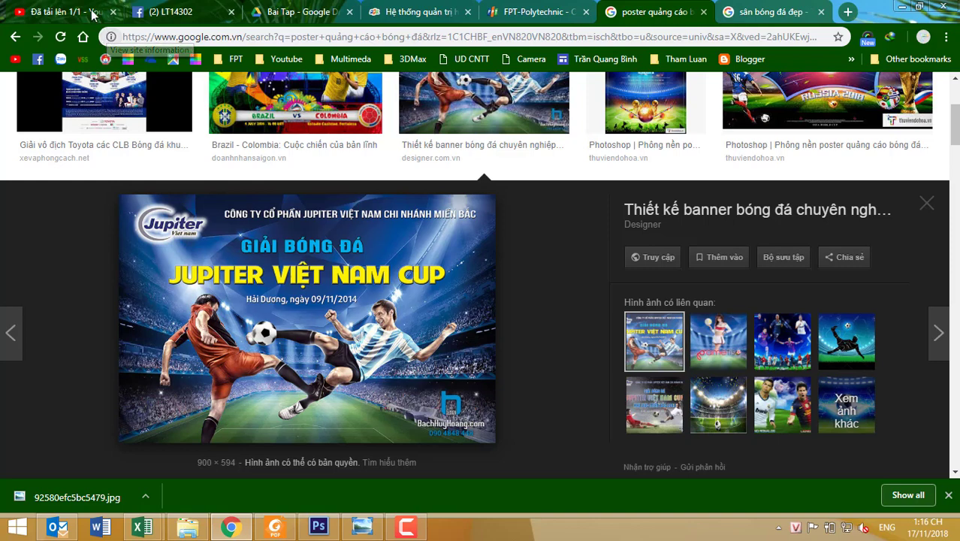
- Save the Jupiter Việt Nam Cup banner image into the Bai Lab1.3 folder
{"action": "right_click", "coordinate": [288, 284]}
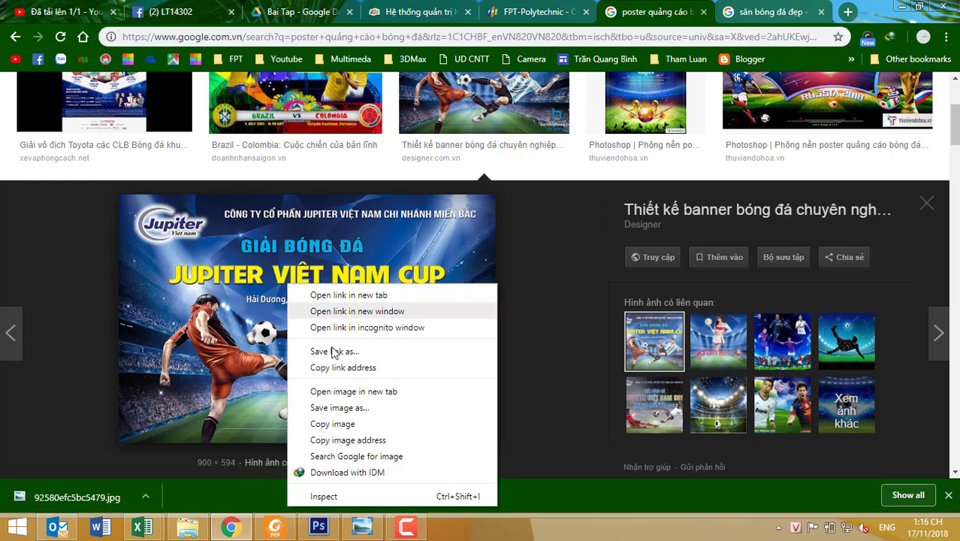
{"action": "left_click", "coordinate": [355, 407]}
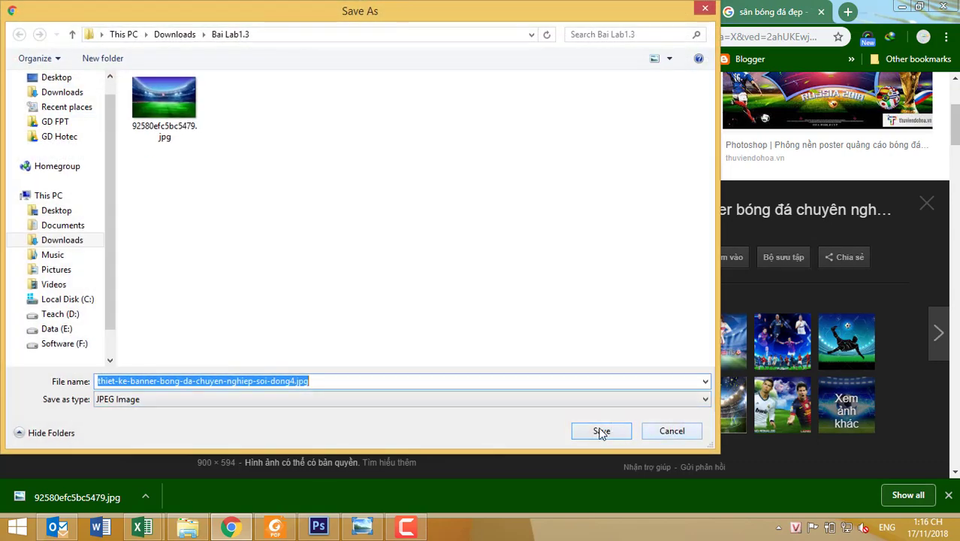
{"action": "left_click", "coordinate": [602, 431]}
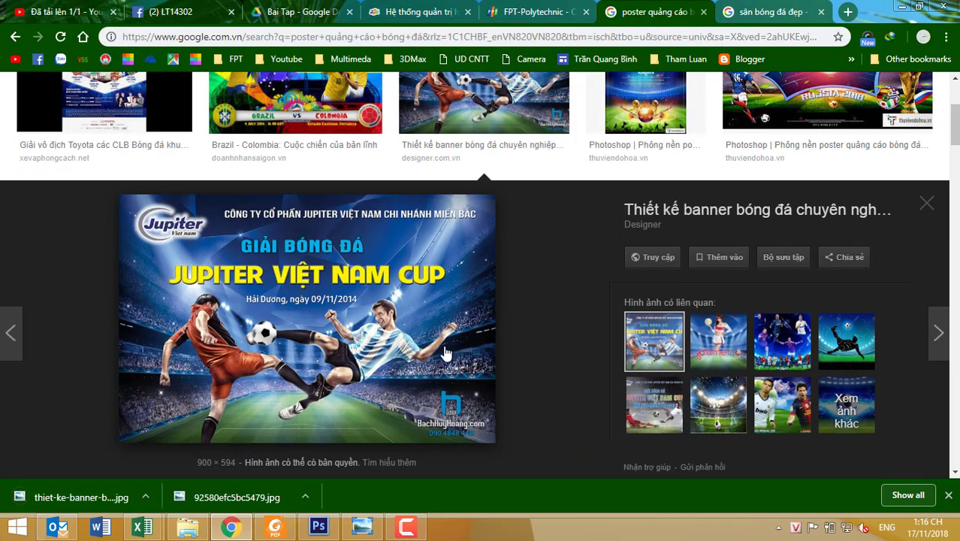
- Browse related poster examples, including INET CUP 2017, FSU1 2014 and the Nội Vụ tournament banner
{"action": "scroll", "coordinate": [446, 353], "scroll_direction": "up", "scroll_amount": 3}
{"action": "left_click_drag", "start_coordinate": [279, 100], "coordinate": [3, 81]}
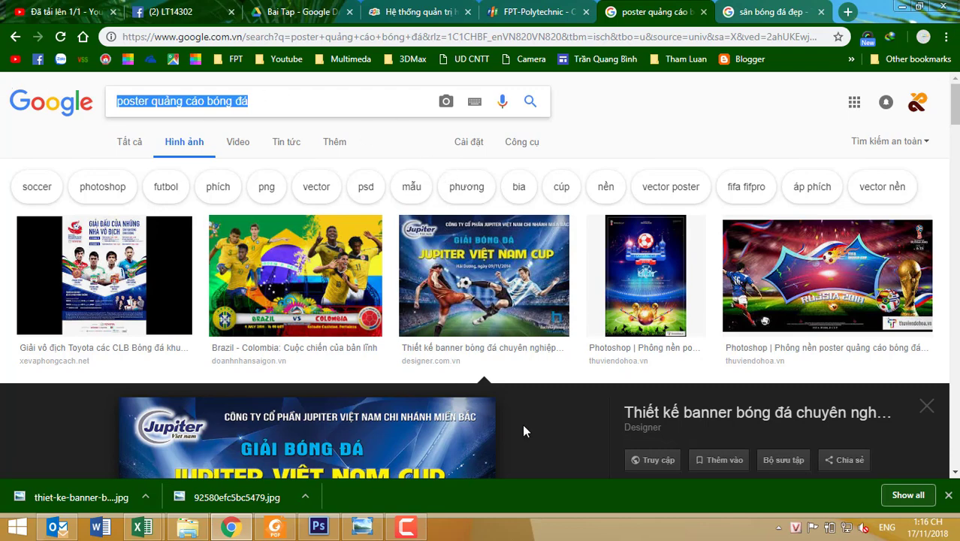
{"action": "left_click", "coordinate": [651, 301]}
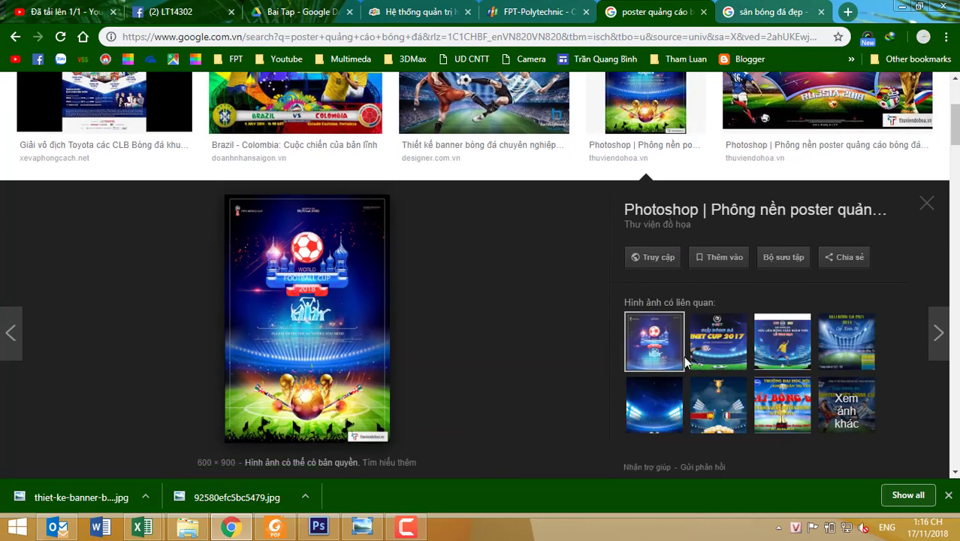
{"action": "left_click", "coordinate": [718, 351]}
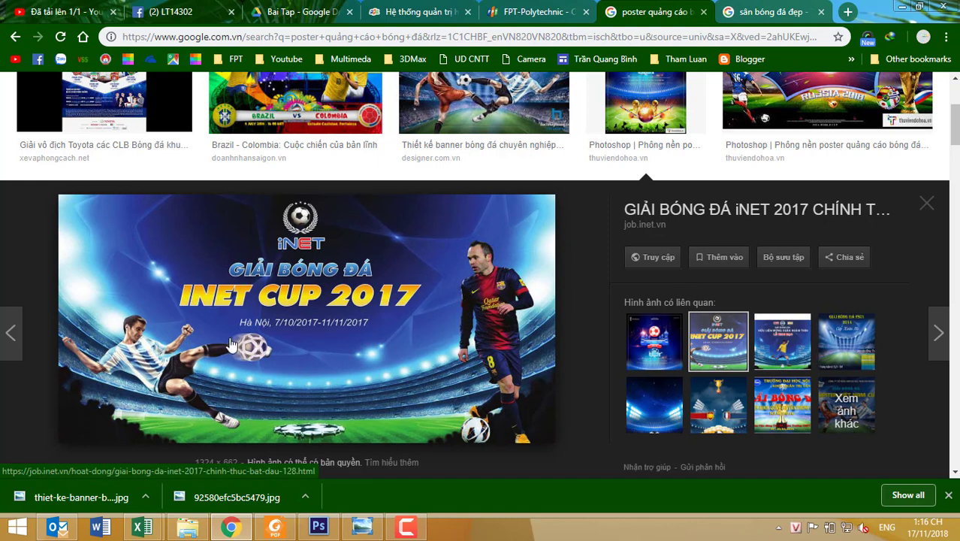
{"action": "left_click", "coordinate": [847, 342]}
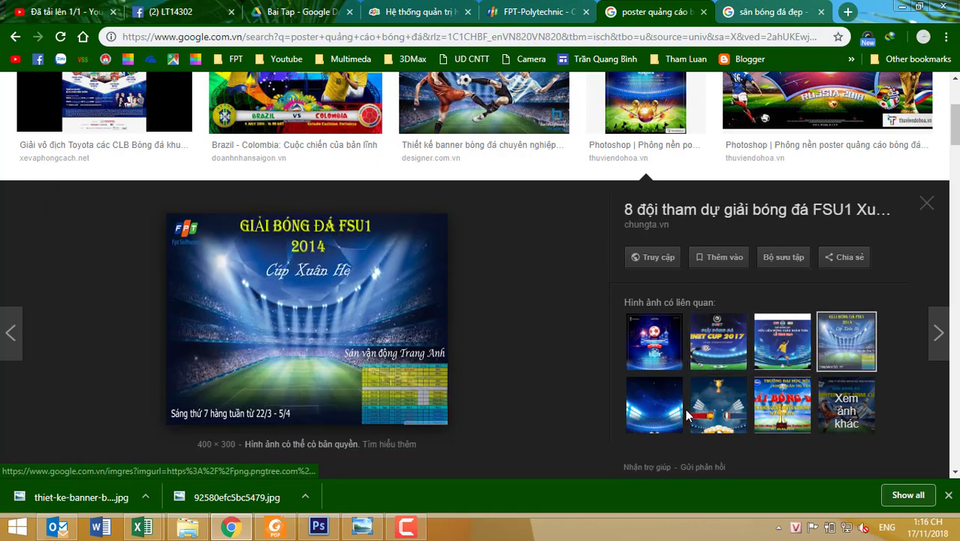
{"action": "left_click", "coordinate": [717, 406]}
{"action": "left_click", "coordinate": [782, 406]}
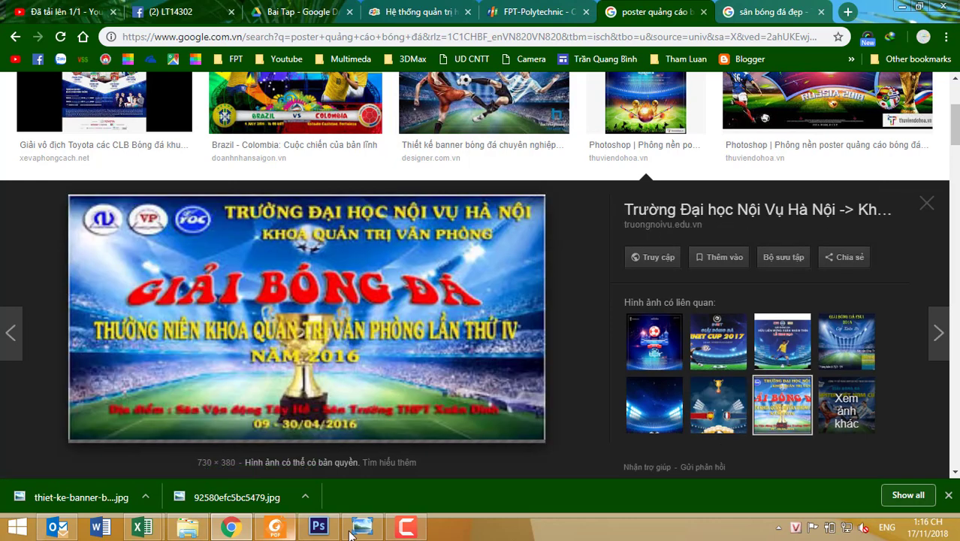
{"action": "mouse_move", "coordinate": [319, 527]}
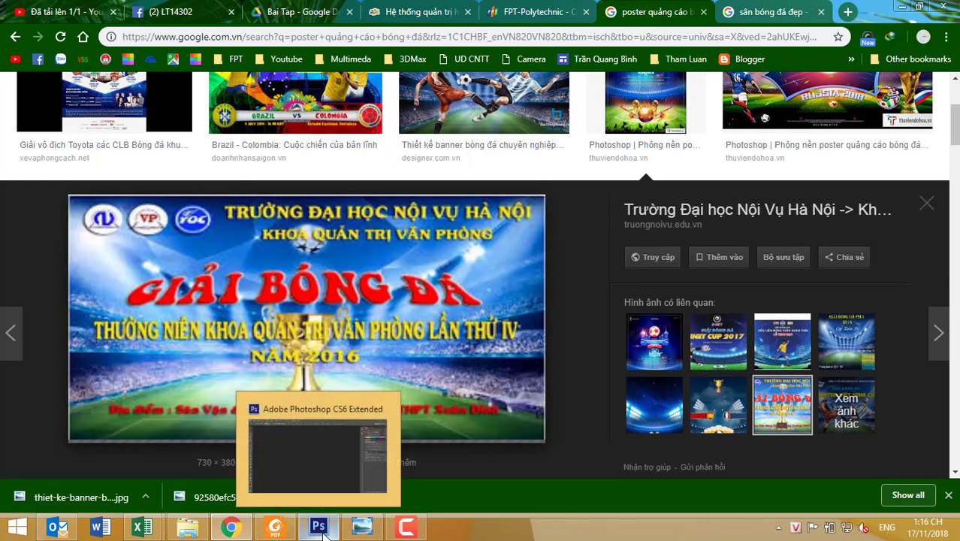
- Open source1.jpg and source2.jpg from the Tai nguyen folder in Photoshop
{"action": "left_click", "coordinate": [187, 528]}
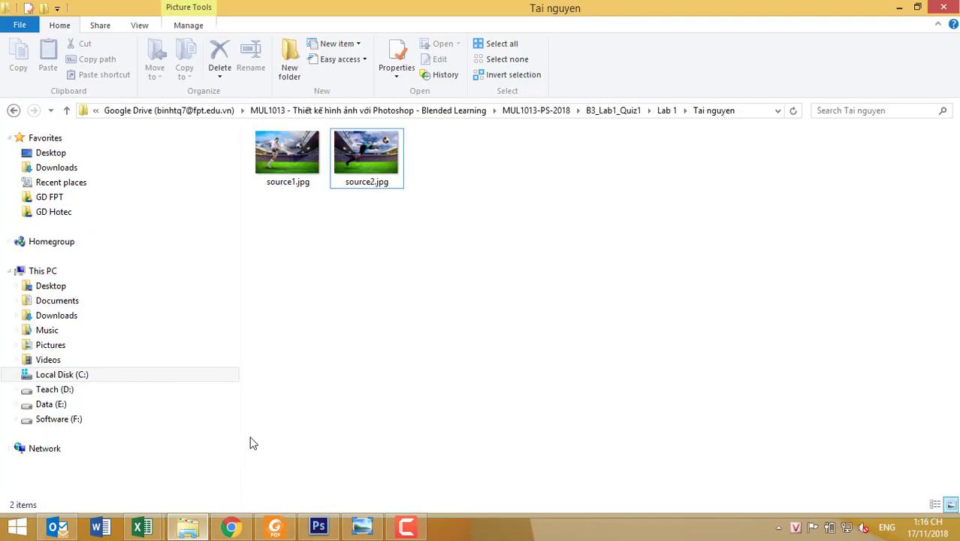
{"action": "left_click", "coordinate": [289, 166]}
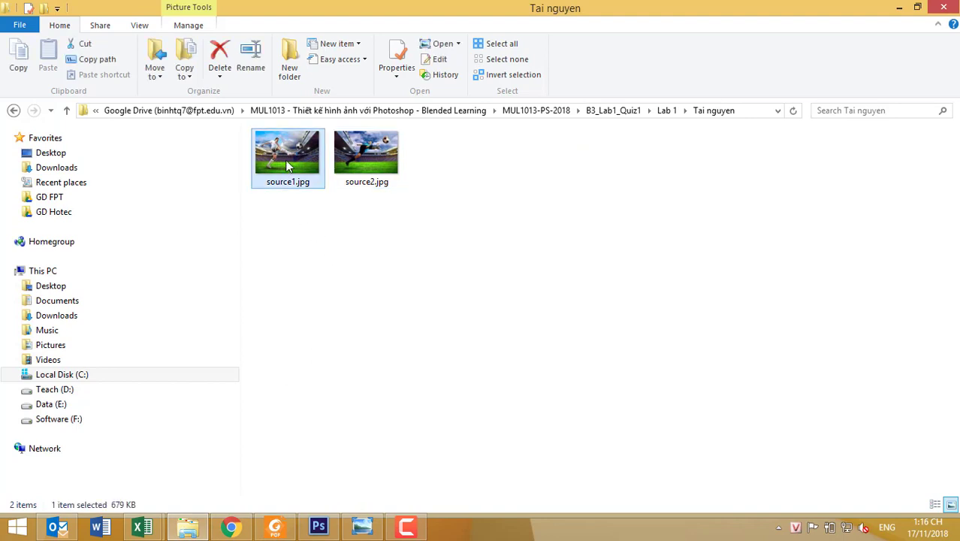
{"action": "mouse_move", "coordinate": [413, 189]}
{"action": "left_mouse_down"}
{"action": "mouse_move", "coordinate": [255, 136]}
{"action": "mouse_move", "coordinate": [316, 534]}
{"action": "mouse_move", "coordinate": [314, 111]}
{"action": "left_mouse_up"}
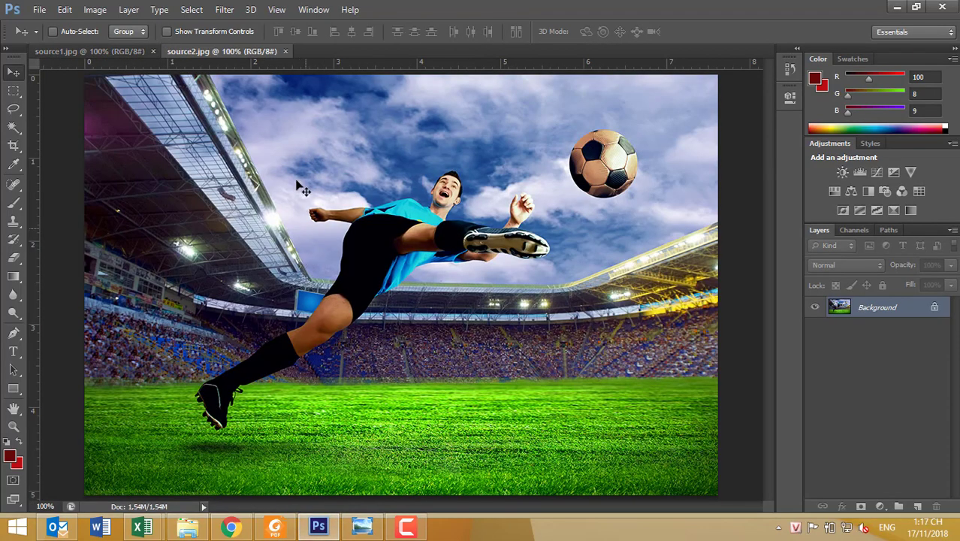
- Bring source1.jpg forward and zoom to 146% on the kicking player in white
{"action": "left_click", "coordinate": [113, 51]}
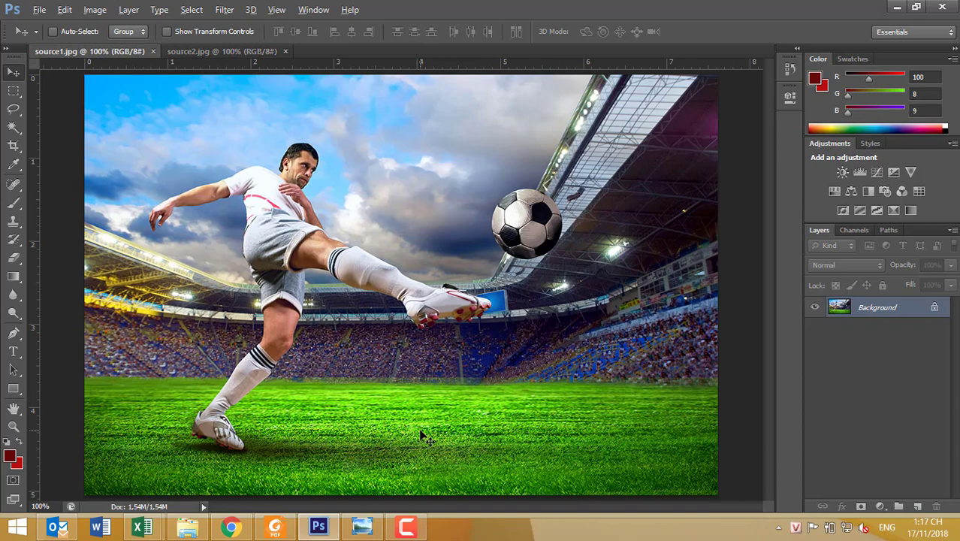
{"action": "scroll", "coordinate": [423, 436], "scroll_direction": "up", "scroll_amount": 4}
{"action": "mouse_move", "coordinate": [321, 383]}
{"action": "left_mouse_down"}
{"action": "mouse_move", "coordinate": [572, 323]}
{"action": "mouse_move", "coordinate": [521, 310]}
{"action": "left_mouse_up"}
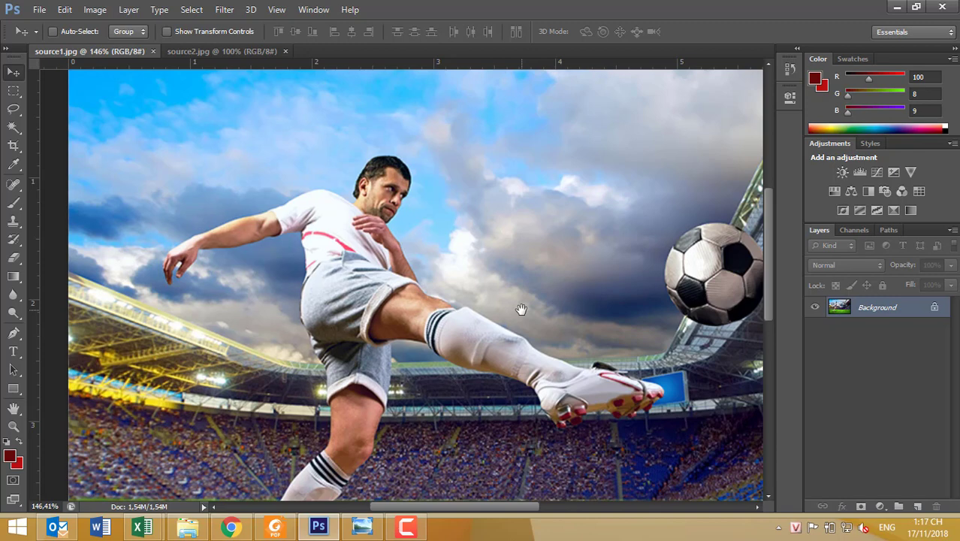
{"action": "key", "text": "h"}
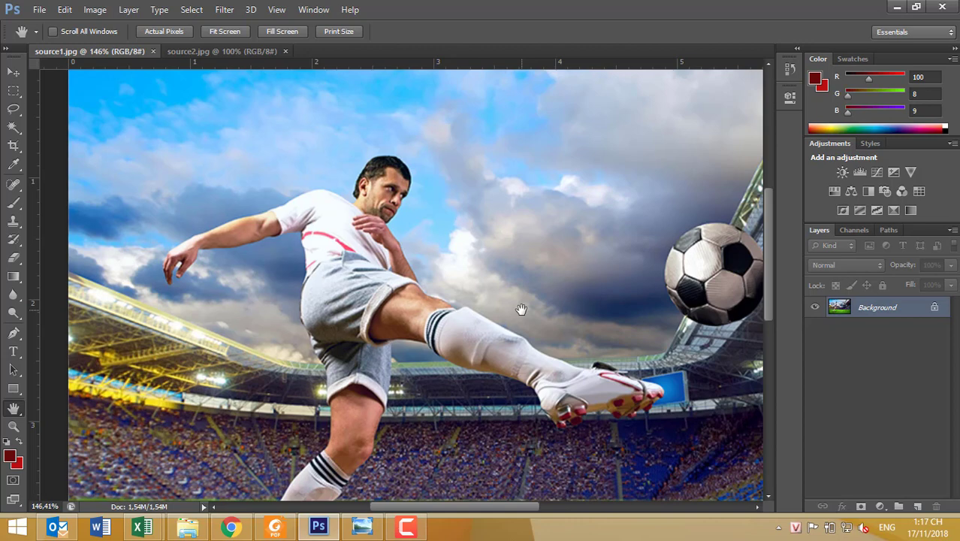
- Draw trial rectangular marquee selections around the player, ending beside his raised arm
{"action": "key", "text": "v"}
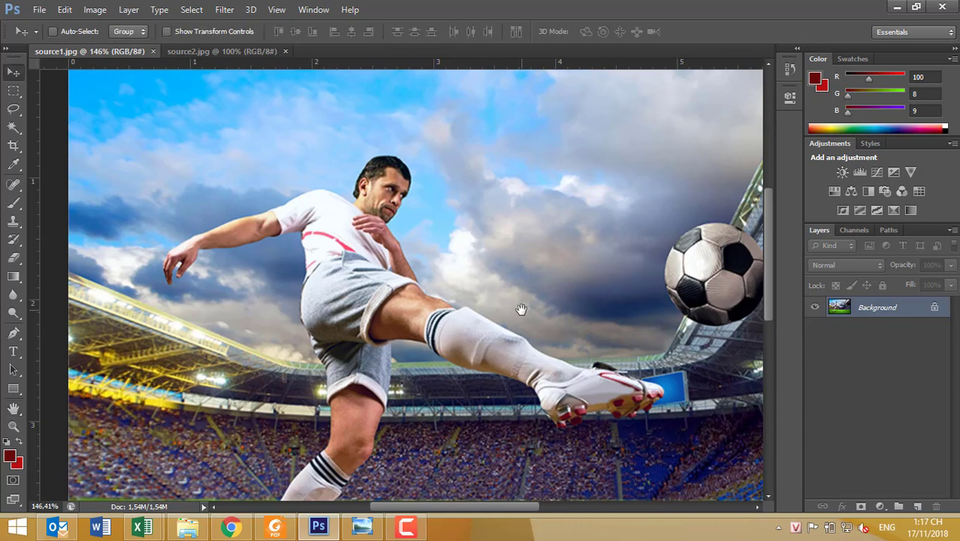
{"action": "key", "text": "m"}
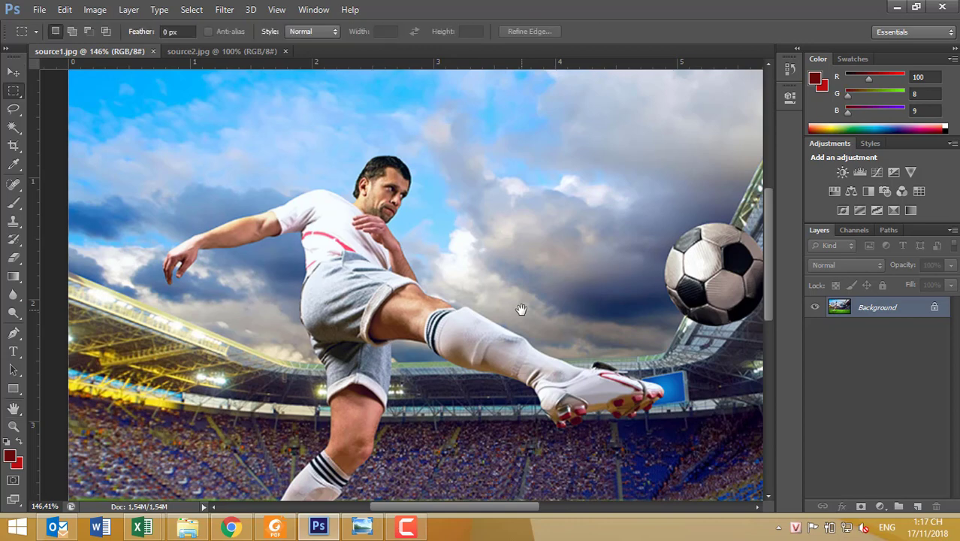
{"action": "left_click_drag", "start_coordinate": [194, 144], "coordinate": [456, 178]}
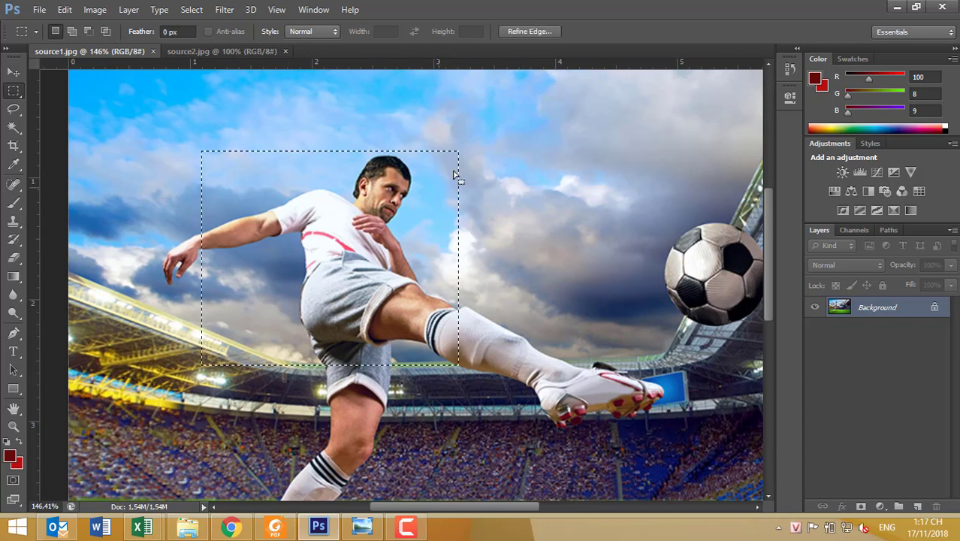
{"action": "left_click_drag", "start_coordinate": [110, 160], "coordinate": [199, 265]}
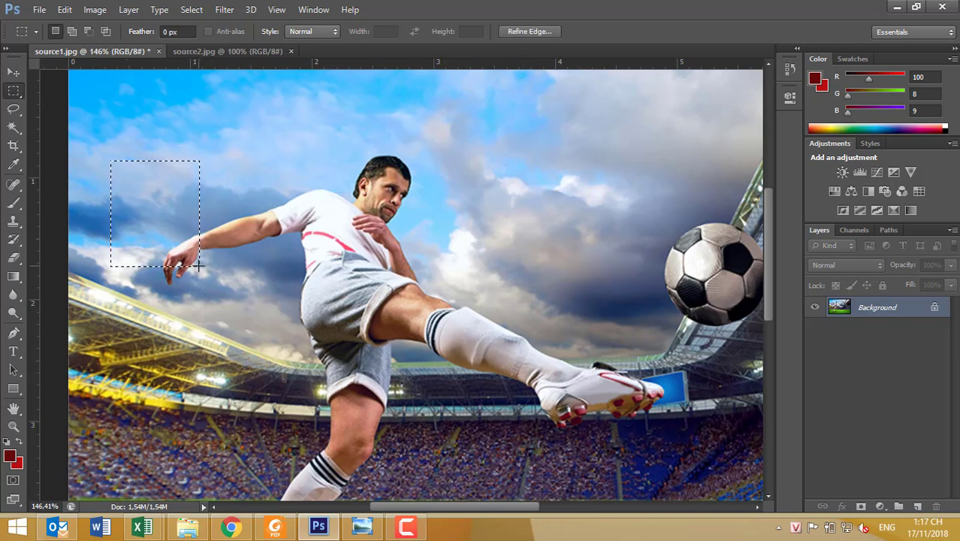
{"action": "left_click_drag", "start_coordinate": [331, 359], "coordinate": [258, 265]}
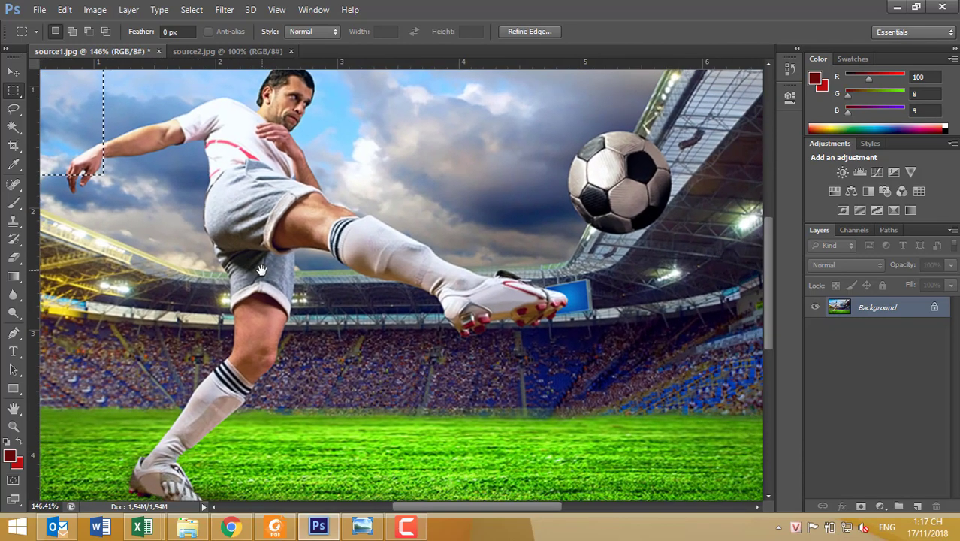
{"action": "left_click_drag", "start_coordinate": [97, 135], "coordinate": [157, 211]}
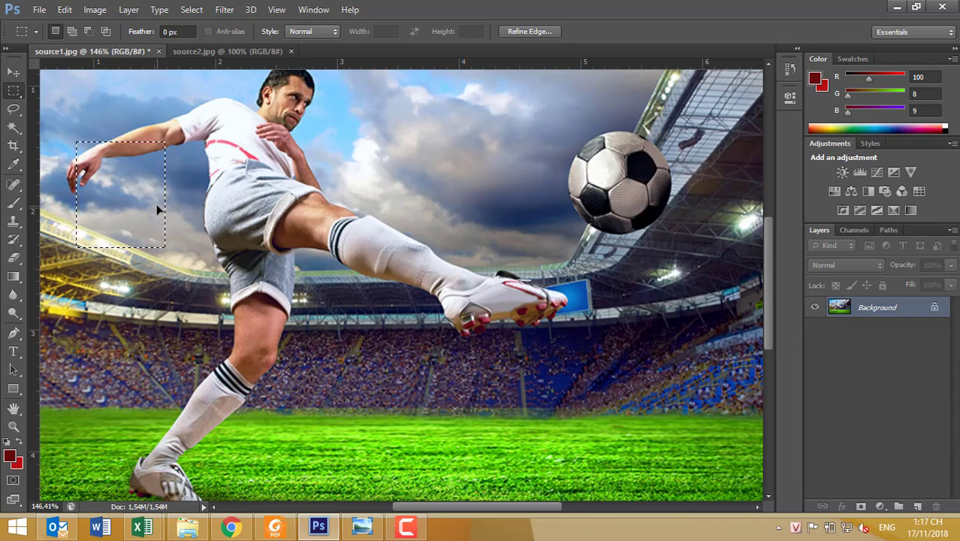
- Pan the whole player back into view and deselect the marquee with Ctrl+D
{"action": "key", "text": "h"}
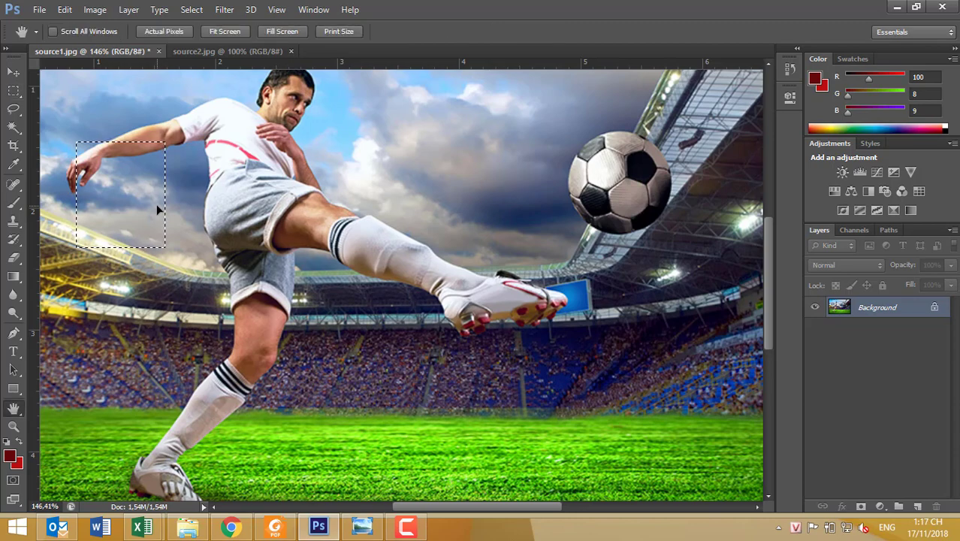
{"action": "scroll", "coordinate": [342, 427], "scroll_direction": "down", "scroll_amount": 5}
{"action": "scroll", "coordinate": [343, 427], "scroll_direction": "right", "scroll_amount": 10}
{"action": "scroll", "coordinate": [342, 427], "scroll_direction": "up", "scroll_amount": 1}
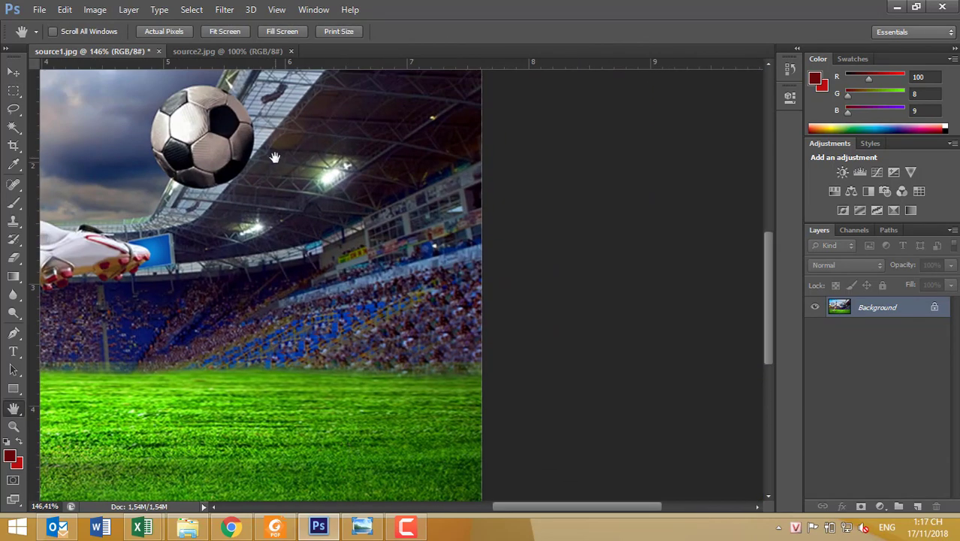
{"action": "scroll", "coordinate": [451, 253], "scroll_direction": "up", "scroll_amount": 4}
{"action": "scroll", "coordinate": [451, 253], "scroll_direction": "left", "scroll_amount": 5}
{"action": "key", "text": "m"}
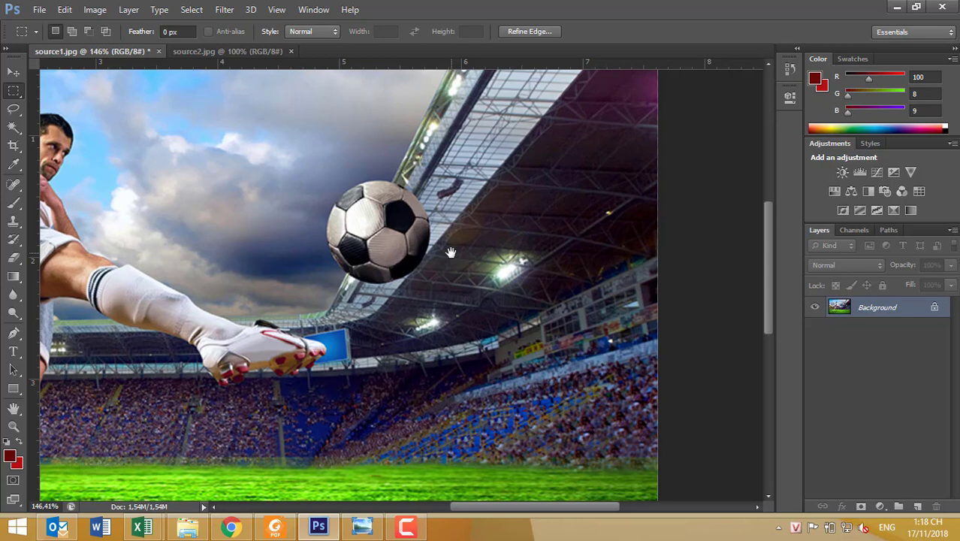
{"action": "mouse_move", "coordinate": [376, 234]}
{"action": "left_mouse_down"}
{"action": "mouse_move", "coordinate": [648, 335]}
{"action": "mouse_move", "coordinate": [531, 198]}
{"action": "left_mouse_up"}
{"action": "key", "text": "ctrl+d"}
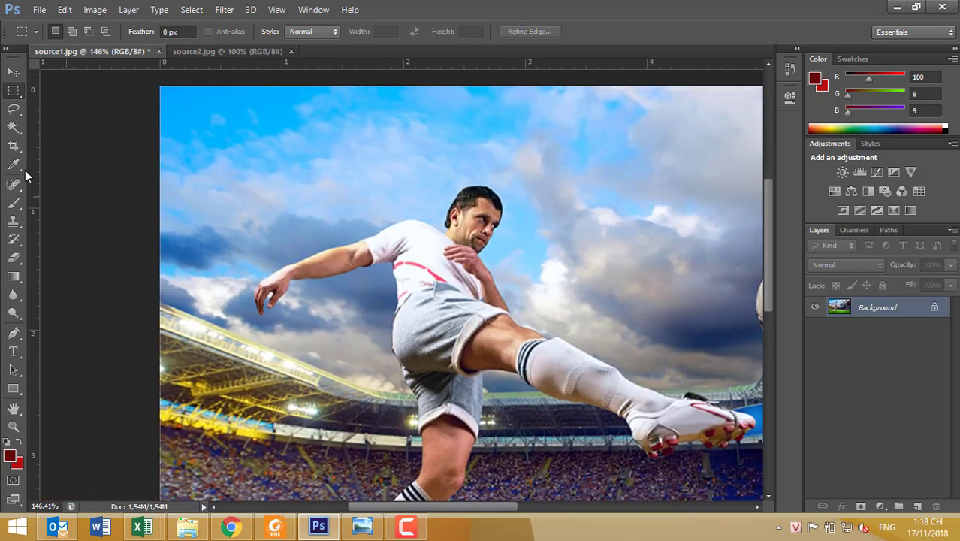
{"action": "left_click", "coordinate": [13, 109]}
{"action": "left_click", "coordinate": [42, 110]}
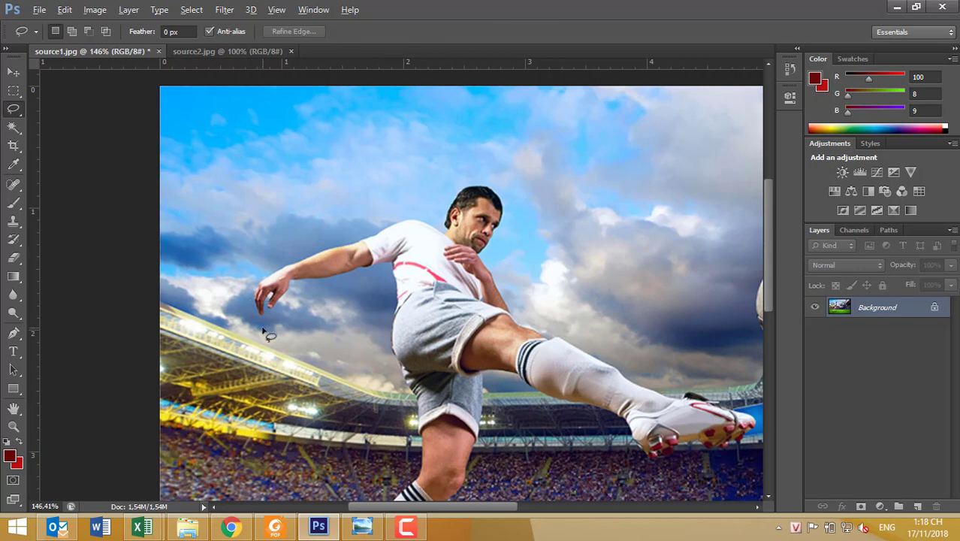
{"action": "scroll", "coordinate": [256, 306], "scroll_direction": "up", "scroll_amount": 2}
{"action": "scroll", "coordinate": [266, 300], "scroll_direction": "up", "scroll_amount": 2}
{"action": "scroll", "coordinate": [266, 300], "scroll_direction": "up", "scroll_amount": 2}
{"action": "mouse_move", "coordinate": [323, 260]}
{"action": "left_mouse_down"}
{"action": "mouse_move", "coordinate": [305, 266]}
{"action": "mouse_move", "coordinate": [286, 330]}
{"action": "left_mouse_up"}
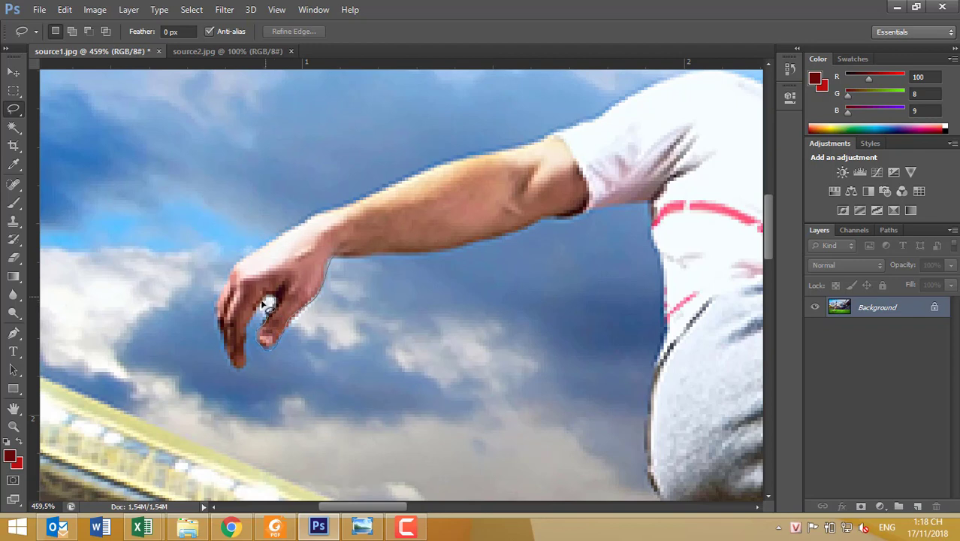
{"action": "left_click_drag", "start_coordinate": [253, 320], "coordinate": [249, 340]}
{"action": "mouse_move", "coordinate": [218, 312]}
{"action": "left_mouse_down"}
{"action": "mouse_move", "coordinate": [271, 250]}
{"action": "mouse_move", "coordinate": [453, 163]}
{"action": "left_mouse_up"}
{"action": "left_click_drag", "start_coordinate": [509, 144], "coordinate": [674, 78]}
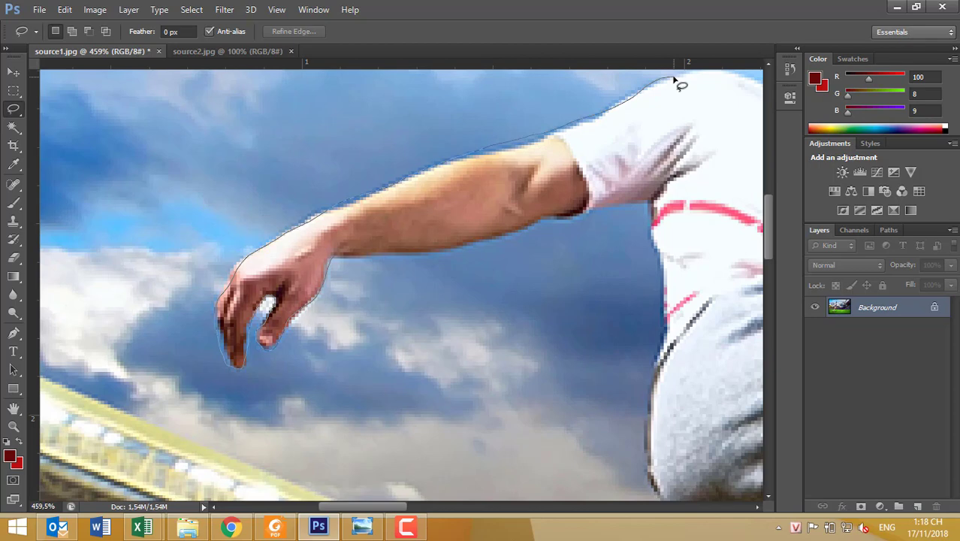
{"action": "left_click_drag", "start_coordinate": [681, 85], "coordinate": [226, 313]}
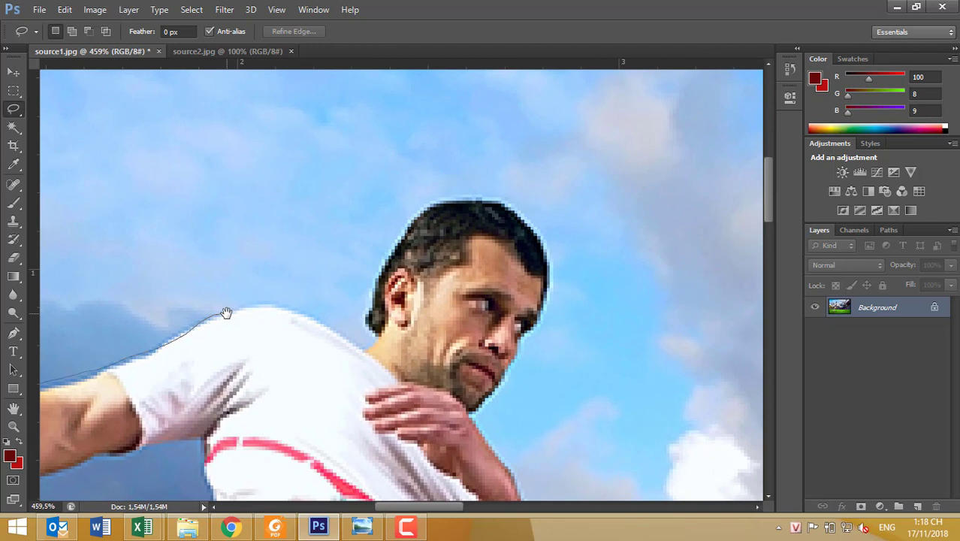
{"action": "mouse_move", "coordinate": [226, 313]}
{"action": "left_mouse_down"}
{"action": "mouse_move", "coordinate": [290, 311]}
{"action": "mouse_move", "coordinate": [374, 349]}
{"action": "mouse_move", "coordinate": [367, 332]}
{"action": "left_mouse_up"}
{"action": "left_click_drag", "start_coordinate": [367, 331], "coordinate": [288, 319]}
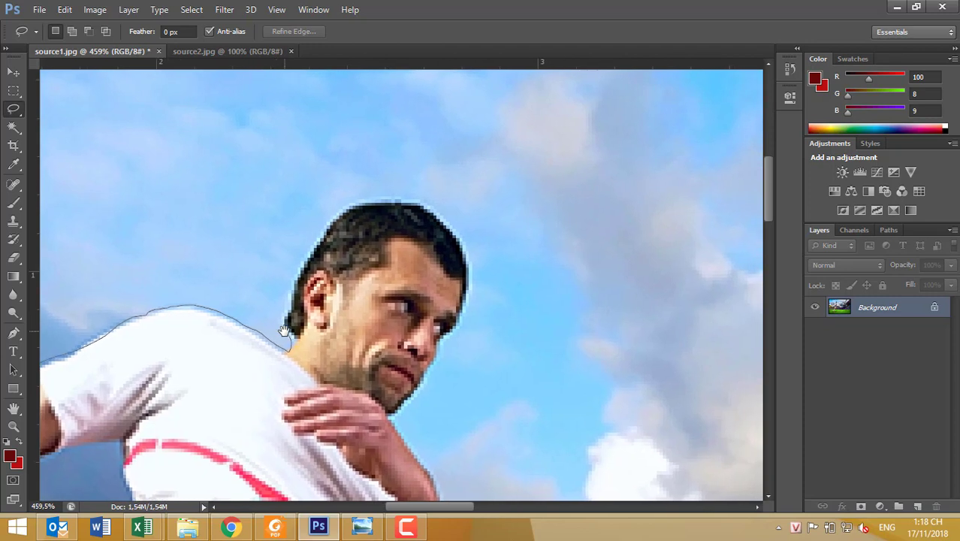
{"action": "left_click_drag", "start_coordinate": [309, 274], "coordinate": [322, 251]}
{"action": "mouse_move", "coordinate": [353, 216]}
{"action": "left_mouse_down"}
{"action": "mouse_move", "coordinate": [415, 208]}
{"action": "mouse_move", "coordinate": [444, 222]}
{"action": "mouse_move", "coordinate": [463, 254]}
{"action": "mouse_move", "coordinate": [462, 328]}
{"action": "mouse_move", "coordinate": [400, 403]}
{"action": "left_mouse_up"}
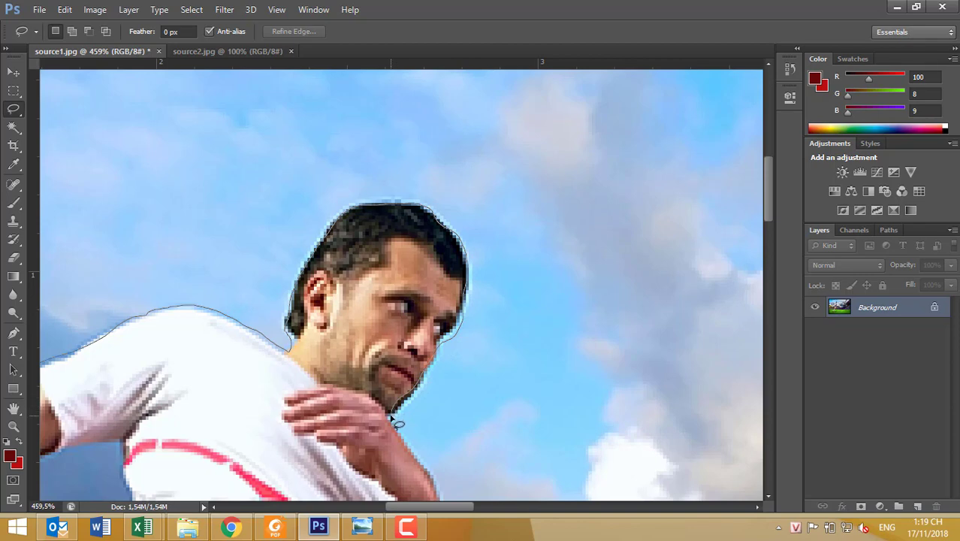
{"action": "left_click_drag", "start_coordinate": [391, 418], "coordinate": [391, 416]}
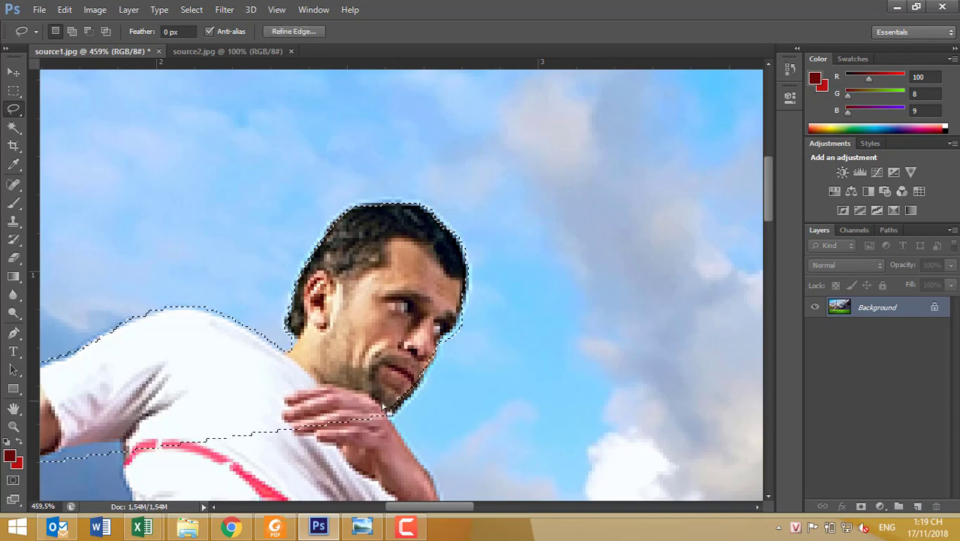
{"action": "left_click_drag", "start_coordinate": [331, 390], "coordinate": [432, 257]}
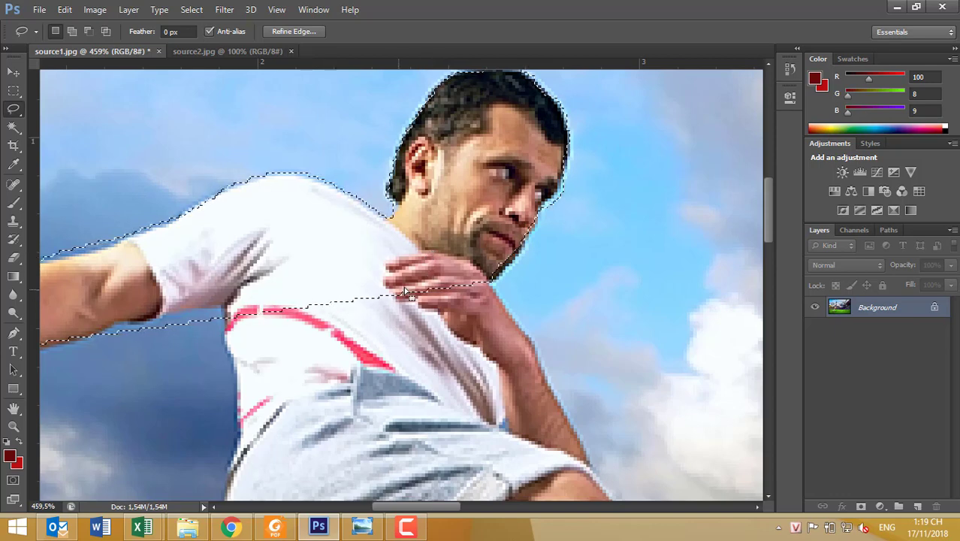
{"action": "key", "text": "shift"}
{"action": "mouse_move", "coordinate": [488, 250]}
{"action": "left_mouse_down"}
{"action": "mouse_move", "coordinate": [492, 297]}
{"action": "mouse_move", "coordinate": [531, 333]}
{"action": "mouse_move", "coordinate": [596, 468]}
{"action": "mouse_move", "coordinate": [585, 497]}
{"action": "left_mouse_up"}
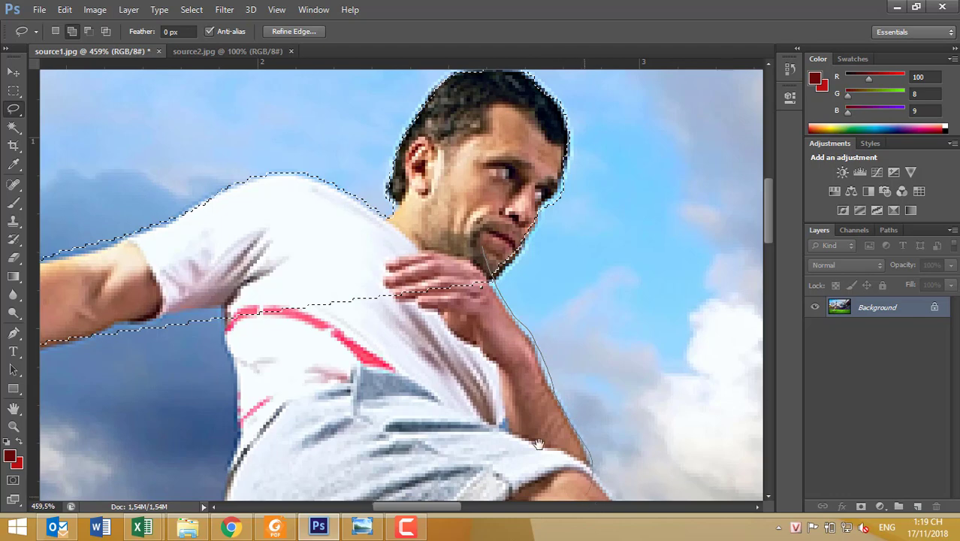
{"action": "mouse_move", "coordinate": [538, 443]}
{"action": "left_mouse_down"}
{"action": "mouse_move", "coordinate": [451, 308]}
{"action": "mouse_move", "coordinate": [480, 309]}
{"action": "mouse_move", "coordinate": [528, 356]}
{"action": "mouse_move", "coordinate": [612, 398]}
{"action": "mouse_move", "coordinate": [637, 393]}
{"action": "mouse_move", "coordinate": [682, 425]}
{"action": "mouse_move", "coordinate": [668, 491]}
{"action": "mouse_move", "coordinate": [298, 311]}
{"action": "mouse_move", "coordinate": [158, 114]}
{"action": "left_mouse_up"}
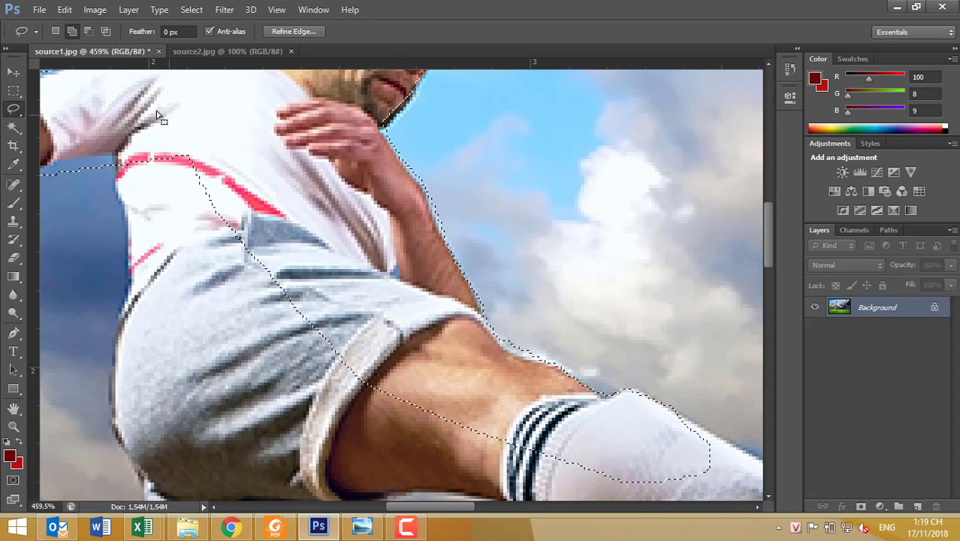
{"action": "left_click_drag", "start_coordinate": [396, 241], "coordinate": [275, 376]}
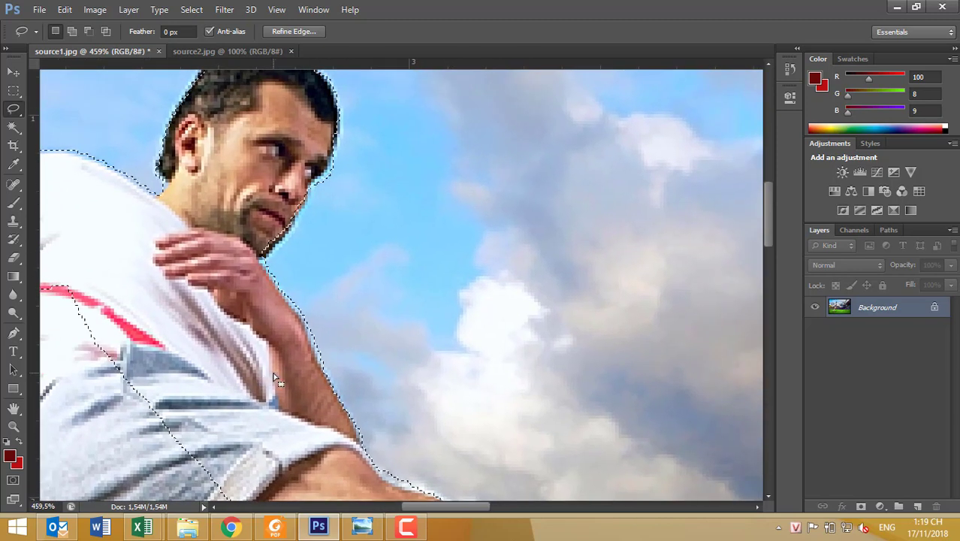
{"action": "key", "text": "ctrl+d"}
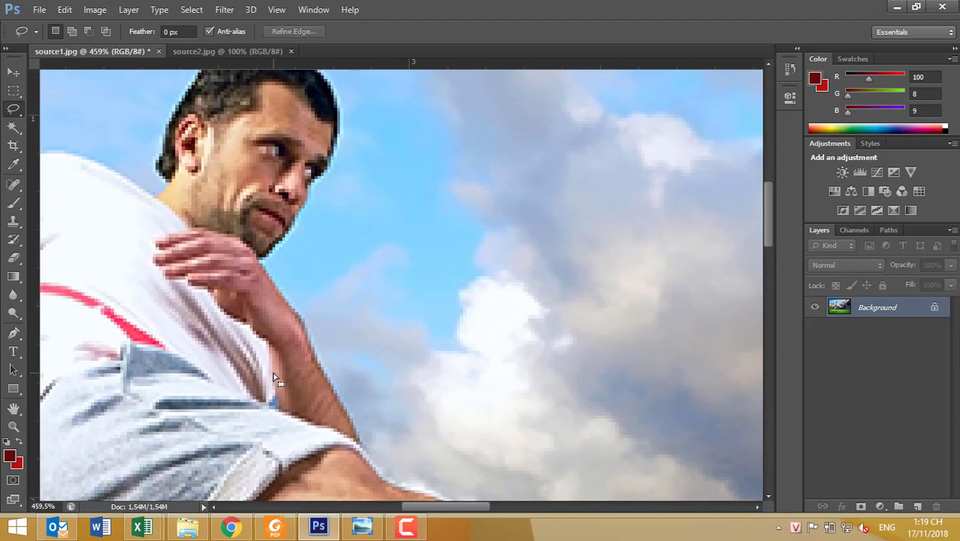
- Try a Magnetic Lasso trace along the forearm, cancel it, and reopen the lasso flyout
{"action": "left_click_drag", "start_coordinate": [255, 363], "coordinate": [310, 309]}
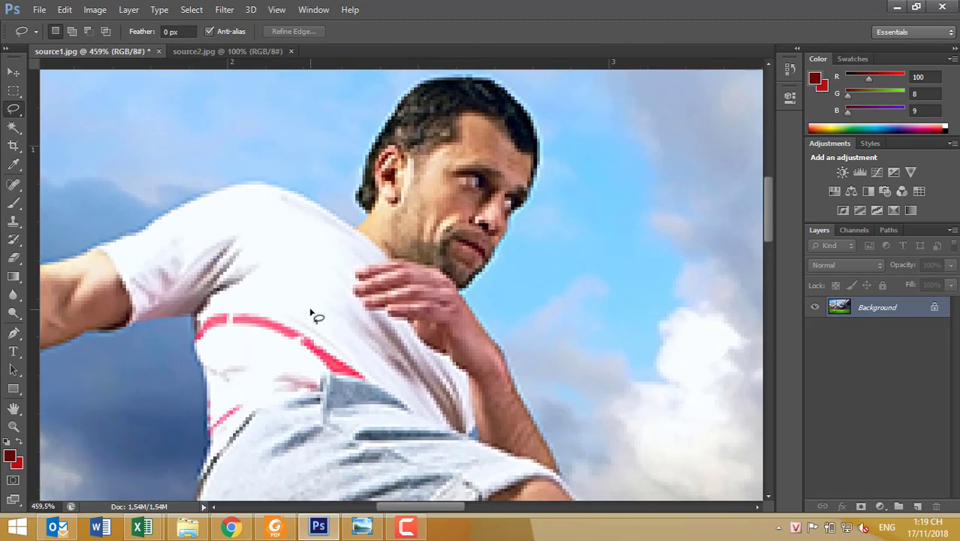
{"action": "mouse_move", "coordinate": [177, 261]}
{"action": "left_mouse_down"}
{"action": "mouse_move", "coordinate": [575, 322]}
{"action": "mouse_move", "coordinate": [615, 240]}
{"action": "left_mouse_up"}
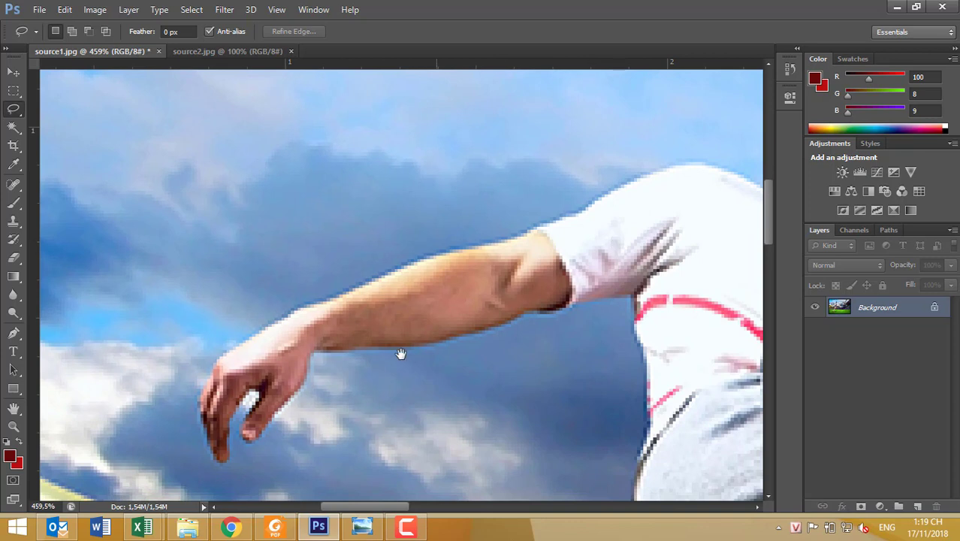
{"action": "left_click_drag", "start_coordinate": [318, 377], "coordinate": [362, 324]}
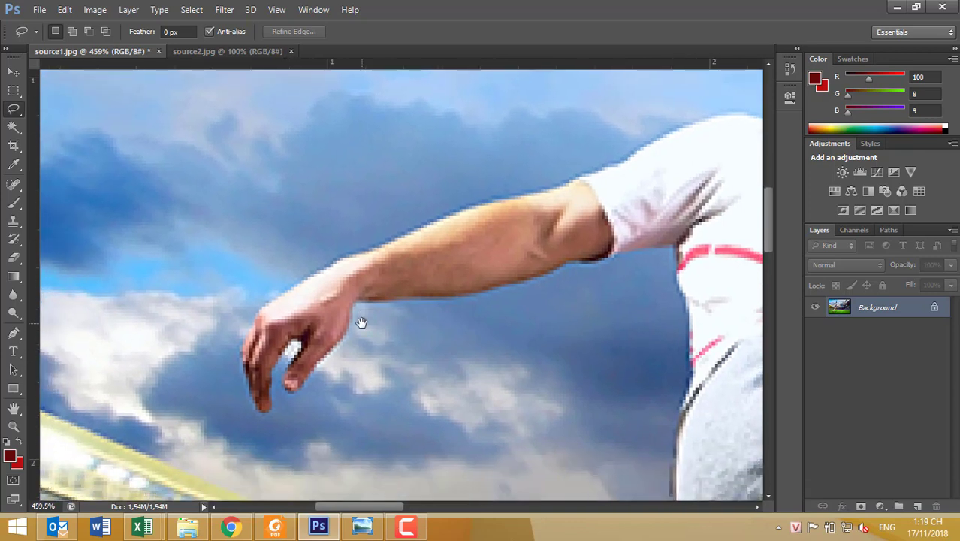
{"action": "right_click", "coordinate": [13, 113]}
{"action": "left_click", "coordinate": [49, 133]}
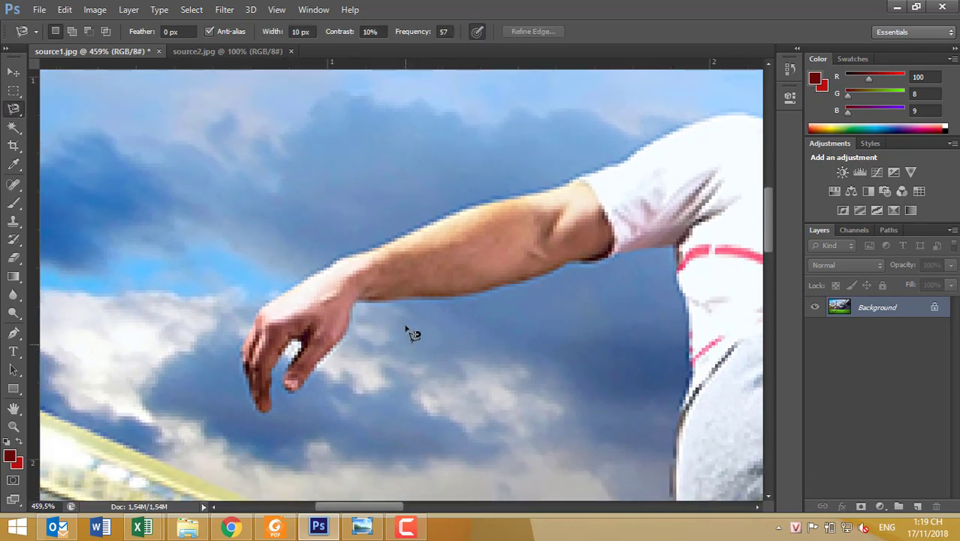
{"action": "left_click", "coordinate": [359, 301]}
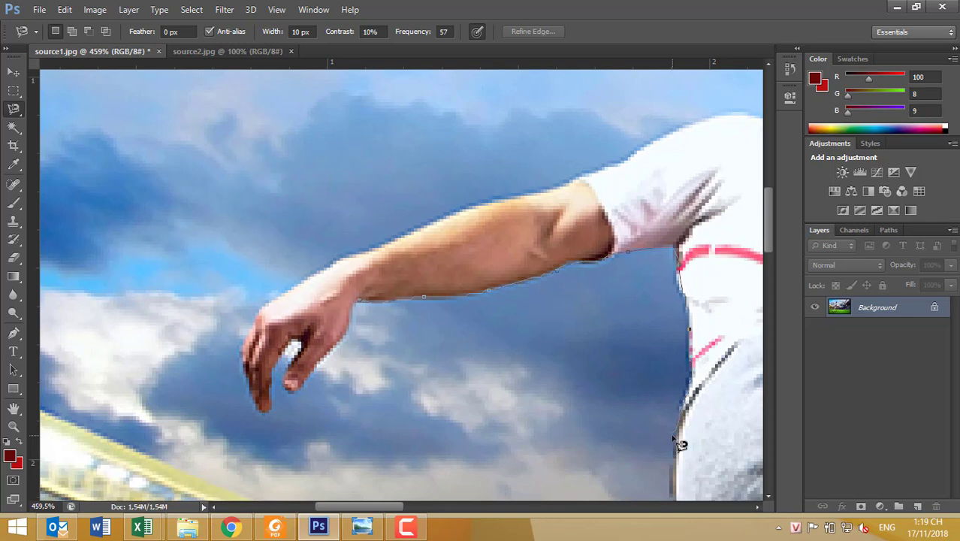
{"action": "key", "text": "Escape"}
{"action": "right_click", "coordinate": [13, 109]}
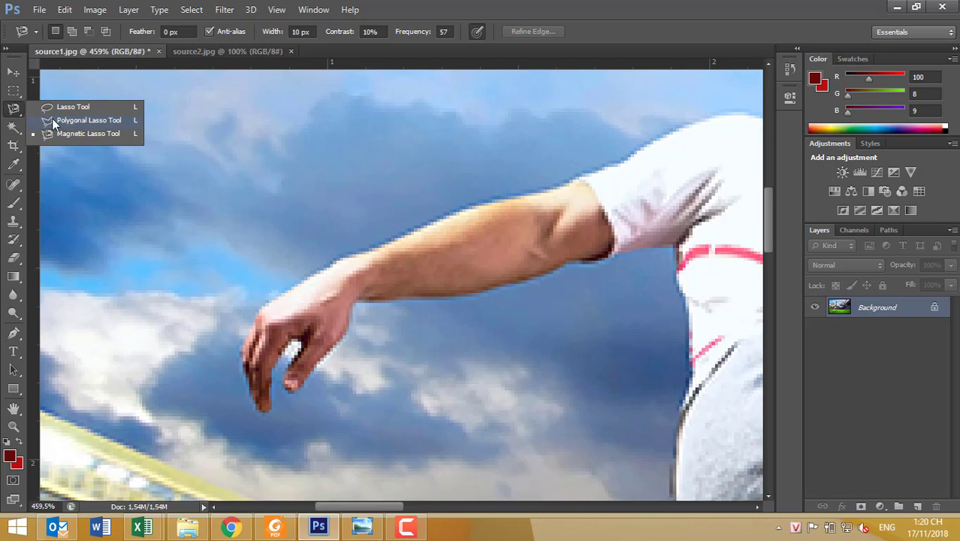
- Place a rough Polygonal Lasso outline around the hand, then cancel it
{"action": "left_click", "coordinate": [52, 121]}
{"action": "left_click", "coordinate": [144, 128]}
{"action": "left_click", "coordinate": [209, 139]}
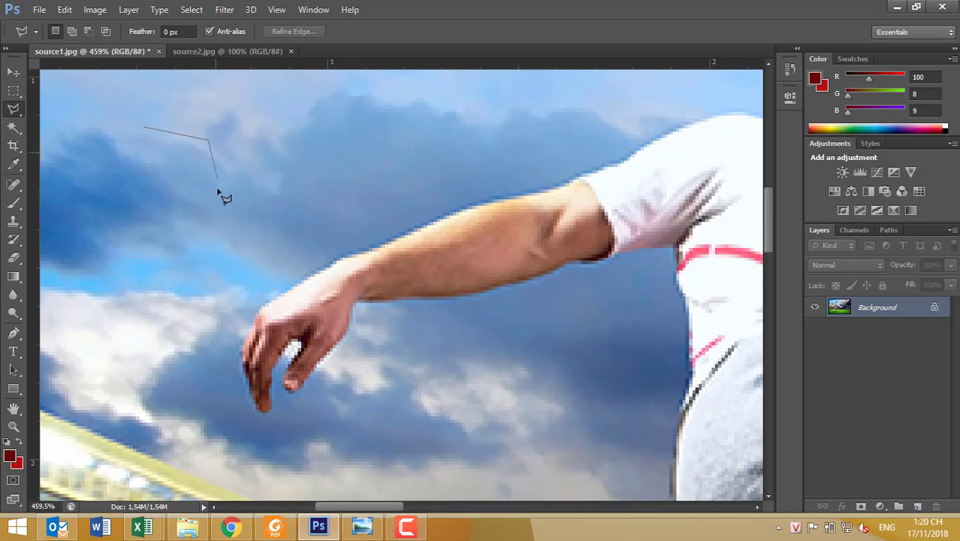
{"action": "left_click", "coordinate": [222, 203]}
{"action": "left_click", "coordinate": [222, 260]}
{"action": "left_click", "coordinate": [182, 284]}
{"action": "left_click", "coordinate": [149, 364]}
{"action": "left_click", "coordinate": [167, 397]}
{"action": "left_click", "coordinate": [239, 435]}
{"action": "key", "text": "Escape"}
- Zoom to 977% and trace the thumb, fingers and lower arm edge
{"action": "scroll", "coordinate": [373, 396], "scroll_direction": "up", "scroll_amount": 4}
{"action": "left_click_drag", "start_coordinate": [221, 342], "coordinate": [278, 333]}
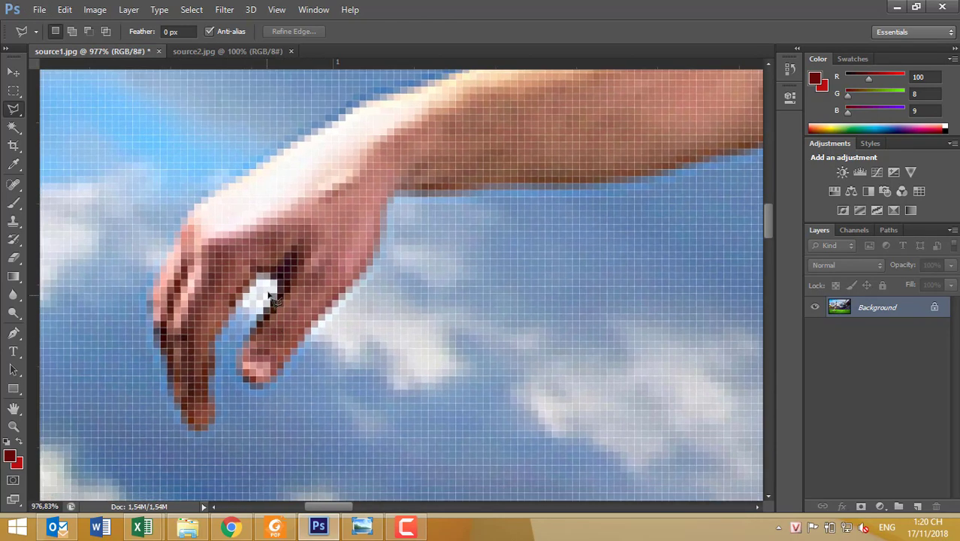
{"action": "left_click_drag", "start_coordinate": [269, 294], "coordinate": [241, 384]}
{"action": "mouse_move", "coordinate": [276, 381]}
{"action": "left_mouse_down"}
{"action": "mouse_move", "coordinate": [342, 302]}
{"action": "mouse_move", "coordinate": [385, 229]}
{"action": "mouse_move", "coordinate": [488, 192]}
{"action": "mouse_move", "coordinate": [579, 189]}
{"action": "left_mouse_up"}
{"action": "mouse_move", "coordinate": [643, 194]}
{"action": "left_mouse_down"}
{"action": "mouse_move", "coordinate": [557, 225]}
{"action": "mouse_move", "coordinate": [418, 255]}
{"action": "mouse_move", "coordinate": [458, 240]}
{"action": "left_mouse_up"}
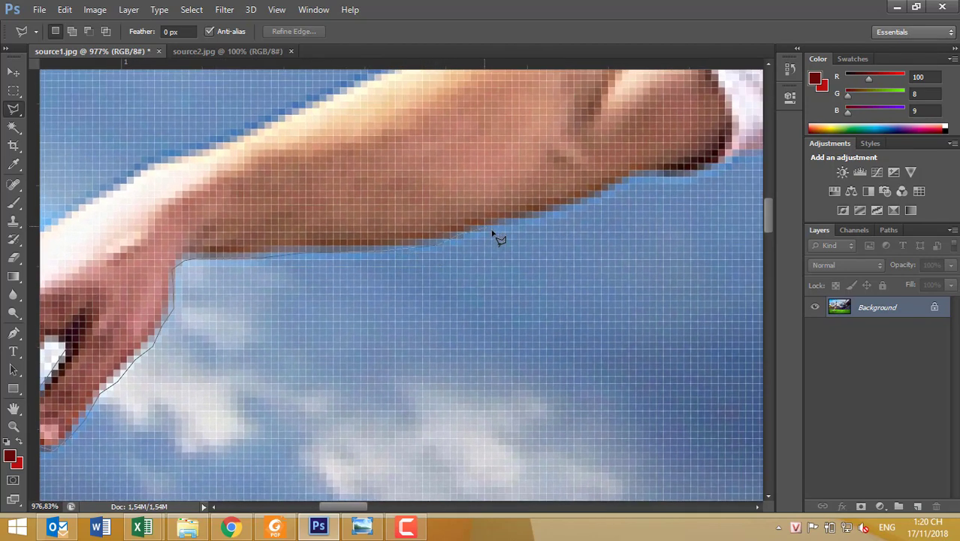
{"action": "left_click_drag", "start_coordinate": [547, 217], "coordinate": [602, 216]}
{"action": "left_click", "coordinate": [306, 340]}
{"action": "key", "text": "BackSpace"}
- Continue the outline past the sleeve corner and down the shirt edge
{"action": "left_click_drag", "start_coordinate": [684, 229], "coordinate": [347, 419]}
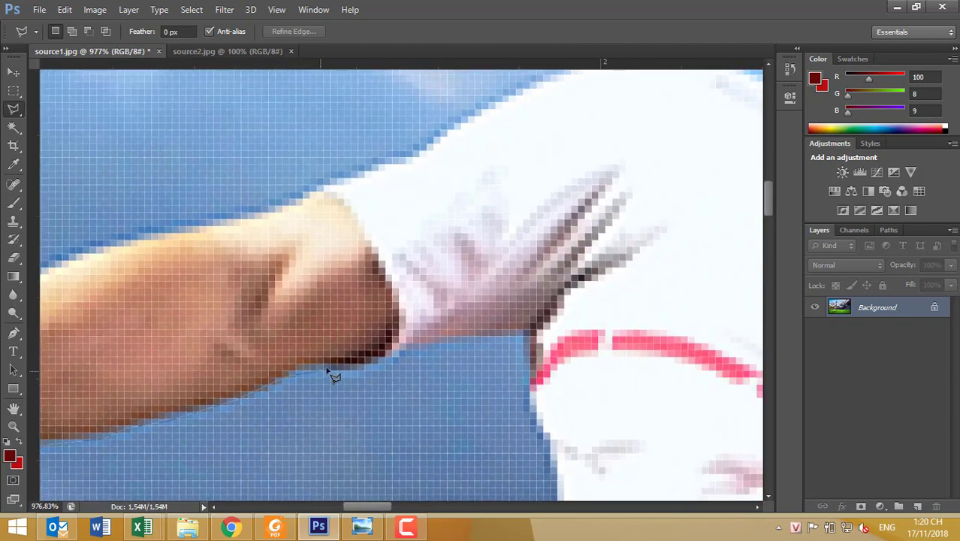
{"action": "left_click", "coordinate": [400, 358]}
{"action": "left_click", "coordinate": [527, 335]}
{"action": "left_click", "coordinate": [527, 416]}
{"action": "left_click_drag", "start_coordinate": [539, 453], "coordinate": [450, 262]}
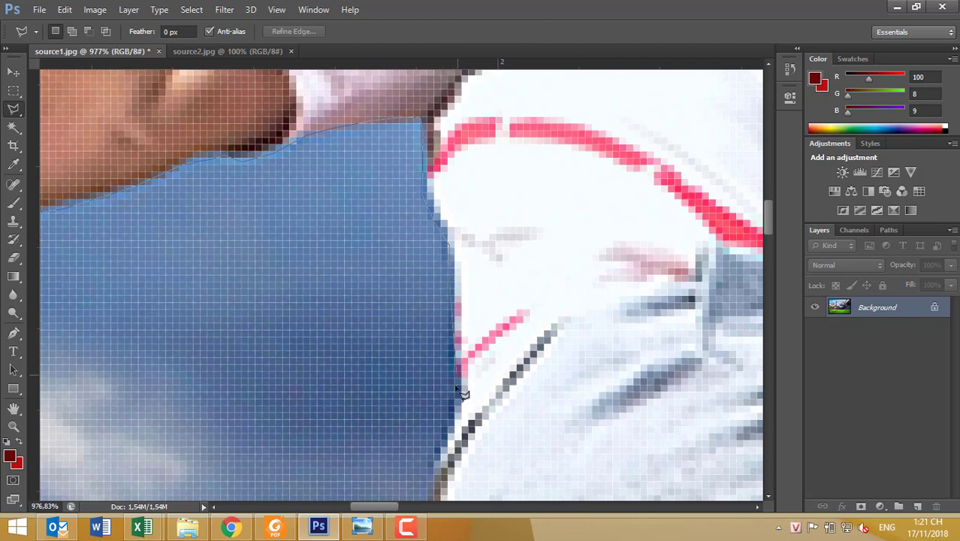
{"action": "mouse_move", "coordinate": [436, 497]}
{"action": "left_mouse_down"}
{"action": "mouse_move", "coordinate": [397, 211]}
{"action": "mouse_move", "coordinate": [379, 440]}
{"action": "mouse_move", "coordinate": [342, 320]}
{"action": "mouse_move", "coordinate": [333, 221]}
{"action": "mouse_move", "coordinate": [378, 302]}
{"action": "left_mouse_up"}
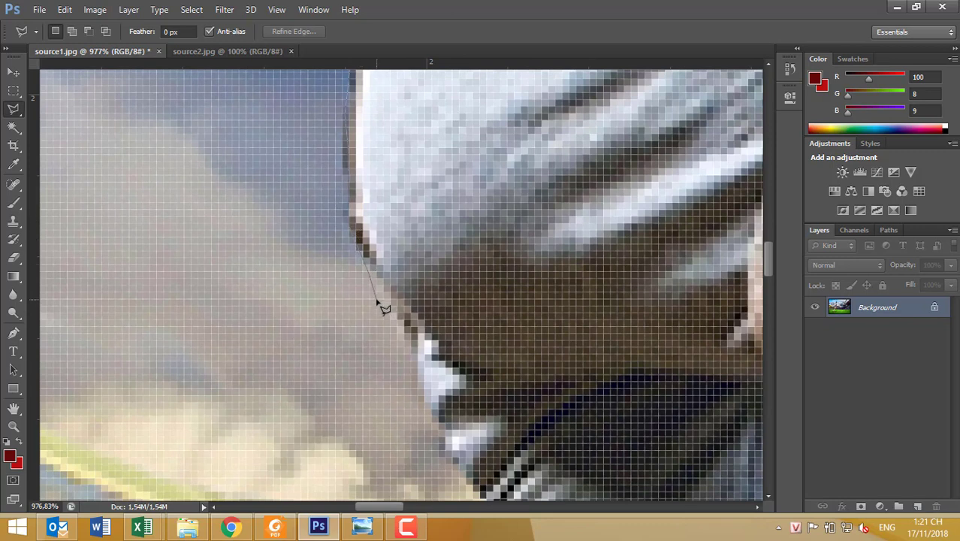
{"action": "left_click", "coordinate": [367, 271]}
{"action": "left_click_drag", "start_coordinate": [391, 296], "coordinate": [443, 453]}
- Extend the outline down the shorts edge toward the knee
{"action": "left_click_drag", "start_coordinate": [385, 351], "coordinate": [224, 106]}
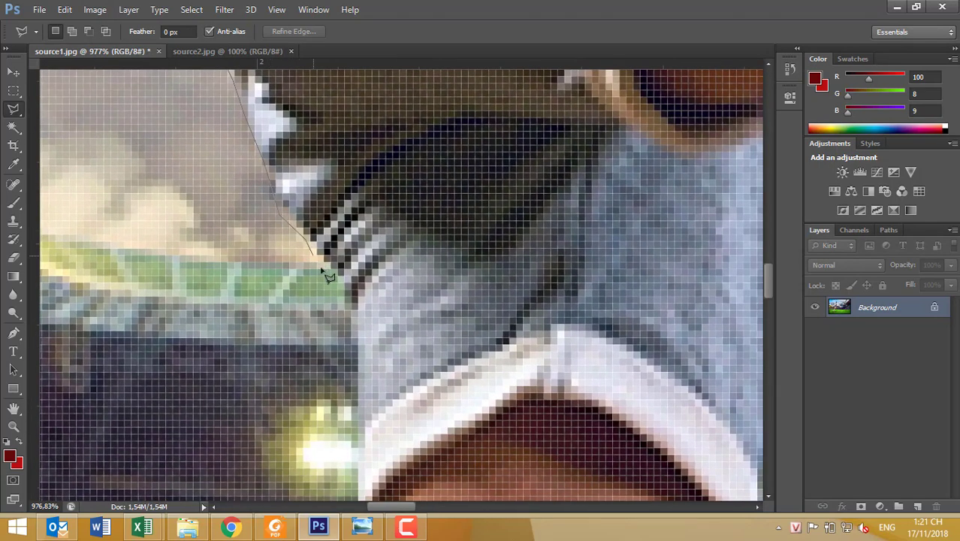
{"action": "mouse_move", "coordinate": [323, 270]}
{"action": "left_mouse_down"}
{"action": "mouse_move", "coordinate": [359, 414]}
{"action": "mouse_move", "coordinate": [353, 396]}
{"action": "mouse_move", "coordinate": [374, 400]}
{"action": "mouse_move", "coordinate": [310, 234]}
{"action": "left_mouse_up"}
{"action": "left_click", "coordinate": [285, 264]}
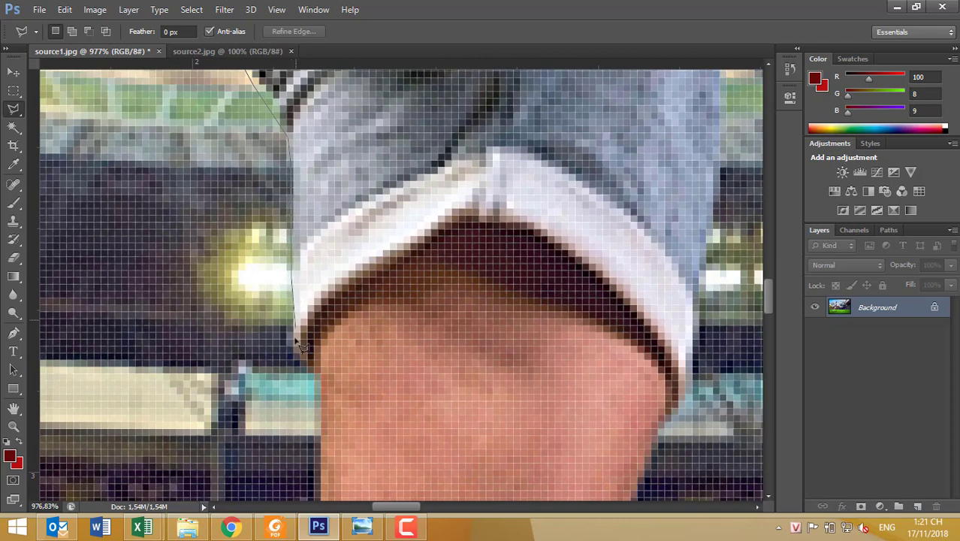
{"action": "mouse_move", "coordinate": [299, 287]}
{"action": "left_mouse_down"}
{"action": "mouse_move", "coordinate": [298, 359]}
{"action": "mouse_move", "coordinate": [323, 389]}
{"action": "left_mouse_up"}
{"action": "mouse_move", "coordinate": [319, 451]}
{"action": "left_mouse_down"}
{"action": "mouse_move", "coordinate": [278, 158]}
{"action": "mouse_move", "coordinate": [272, 332]}
{"action": "mouse_move", "coordinate": [231, 383]}
{"action": "mouse_move", "coordinate": [381, 232]}
{"action": "mouse_move", "coordinate": [360, 237]}
{"action": "mouse_move", "coordinate": [197, 388]}
{"action": "mouse_move", "coordinate": [280, 218]}
{"action": "mouse_move", "coordinate": [336, 182]}
{"action": "mouse_move", "coordinate": [337, 172]}
{"action": "mouse_move", "coordinate": [239, 331]}
{"action": "left_mouse_up"}
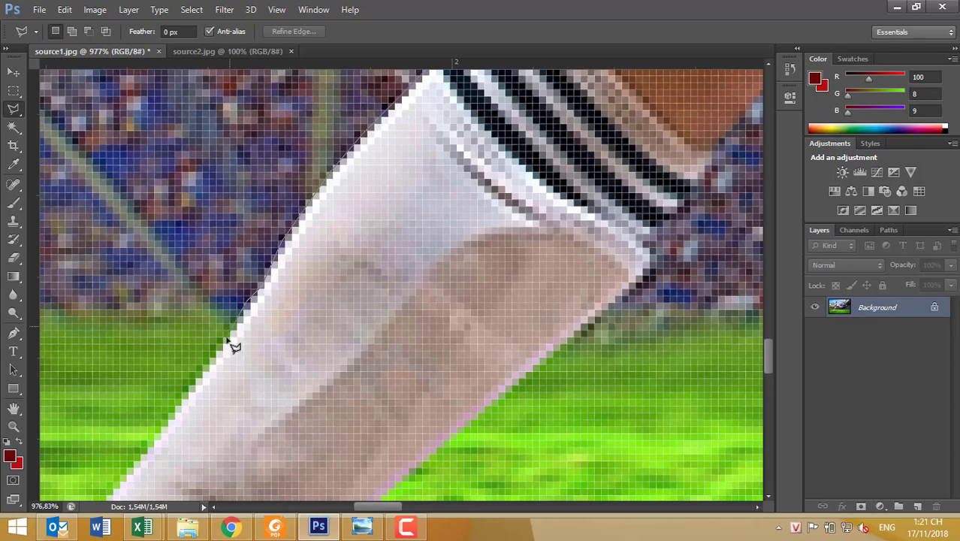
- Trace the outline along the sock edge and around the shoe's lower edge
{"action": "left_click_drag", "start_coordinate": [174, 448], "coordinate": [229, 242]}
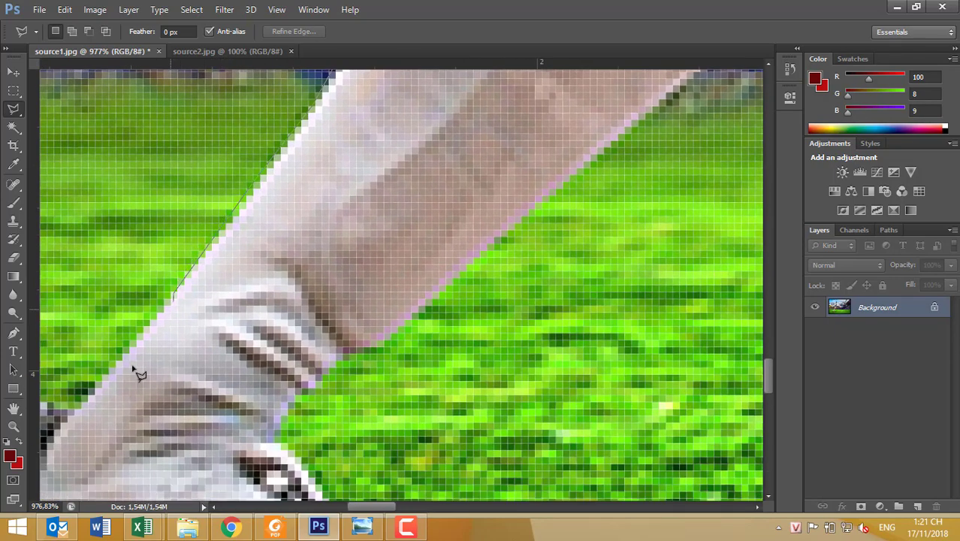
{"action": "left_click_drag", "start_coordinate": [133, 368], "coordinate": [251, 218]}
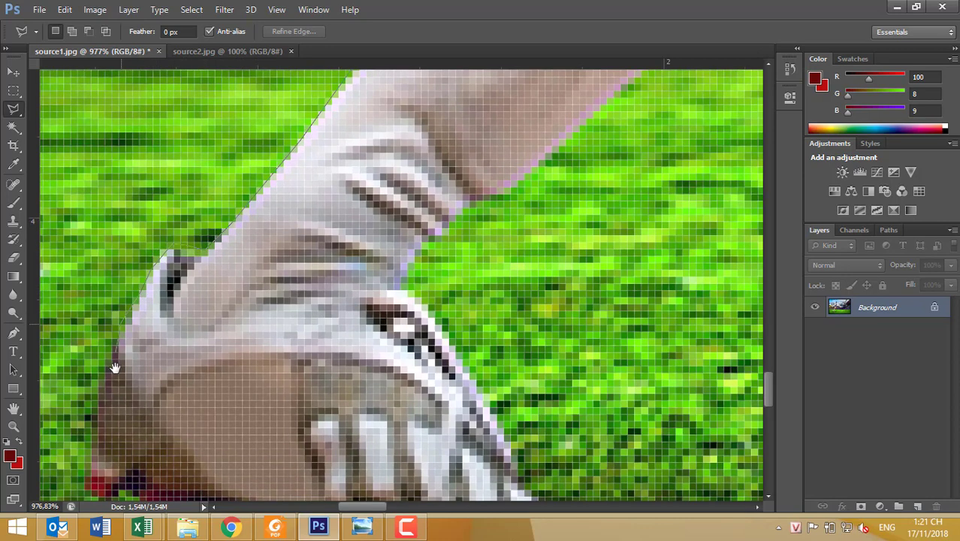
{"action": "left_click_drag", "start_coordinate": [114, 368], "coordinate": [178, 147]}
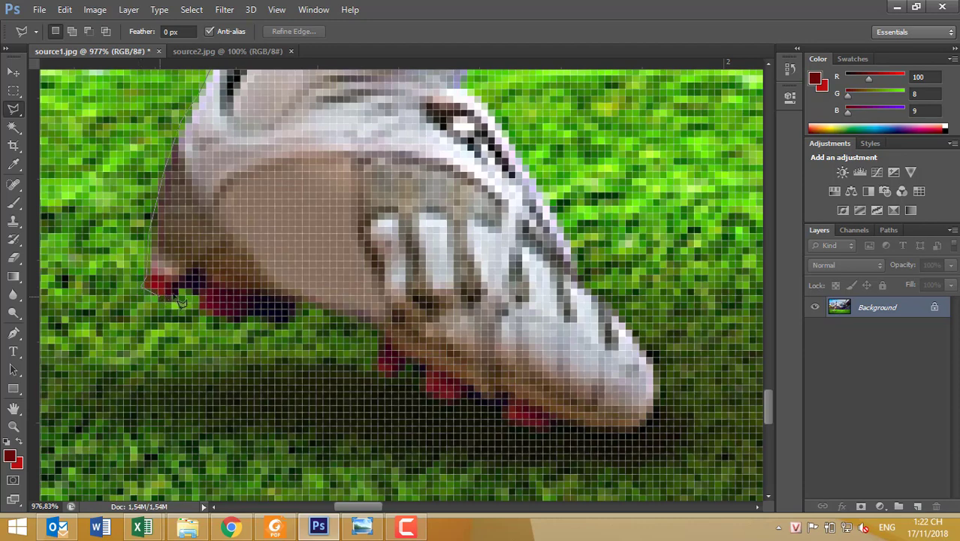
{"action": "mouse_move", "coordinate": [195, 287]}
{"action": "left_mouse_down"}
{"action": "mouse_move", "coordinate": [249, 324]}
{"action": "mouse_move", "coordinate": [286, 313]}
{"action": "mouse_move", "coordinate": [385, 342]}
{"action": "mouse_move", "coordinate": [381, 371]}
{"action": "mouse_move", "coordinate": [412, 368]}
{"action": "mouse_move", "coordinate": [508, 401]}
{"action": "mouse_move", "coordinate": [516, 429]}
{"action": "mouse_move", "coordinate": [624, 435]}
{"action": "mouse_move", "coordinate": [364, 397]}
{"action": "mouse_move", "coordinate": [414, 377]}
{"action": "mouse_move", "coordinate": [418, 361]}
{"action": "mouse_move", "coordinate": [383, 305]}
{"action": "left_mouse_up"}
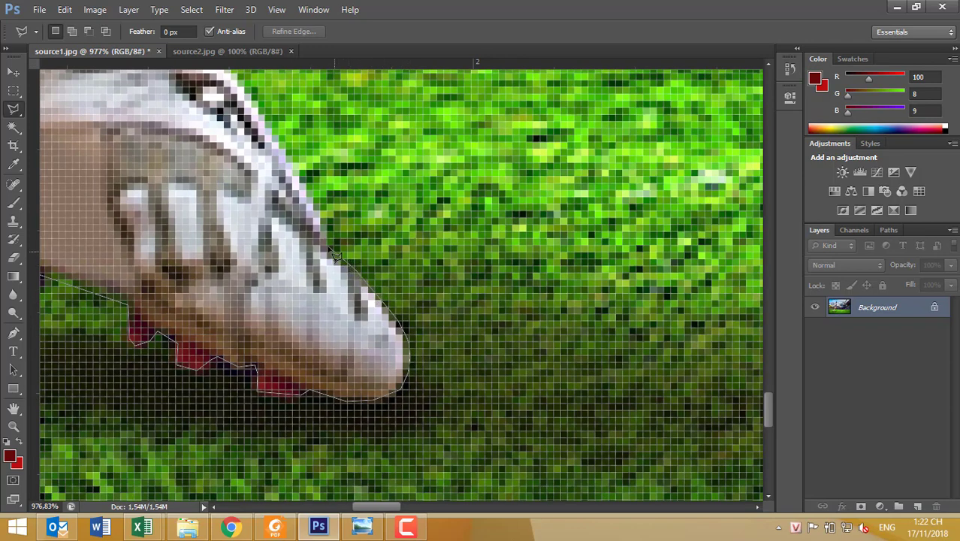
- Carry the outline up and along the rest of the shoe edge
{"action": "left_click_drag", "start_coordinate": [266, 118], "coordinate": [274, 260]}
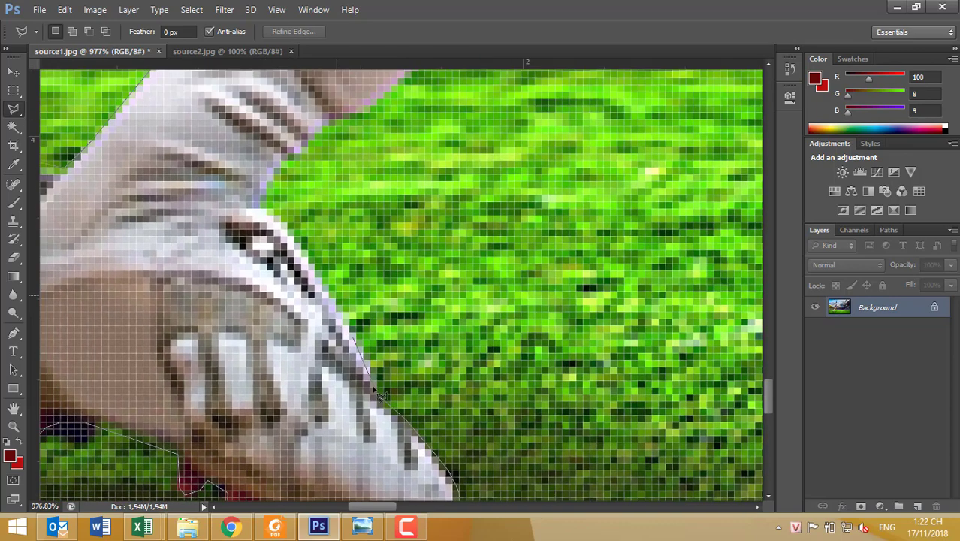
{"action": "left_click_drag", "start_coordinate": [368, 370], "coordinate": [328, 287]}
{"action": "left_click_drag", "start_coordinate": [285, 222], "coordinate": [268, 216]}
{"action": "mouse_move", "coordinate": [343, 143]}
{"action": "left_mouse_down"}
{"action": "mouse_move", "coordinate": [281, 296]}
{"action": "mouse_move", "coordinate": [248, 304]}
{"action": "mouse_move", "coordinate": [262, 284]}
{"action": "left_mouse_up"}
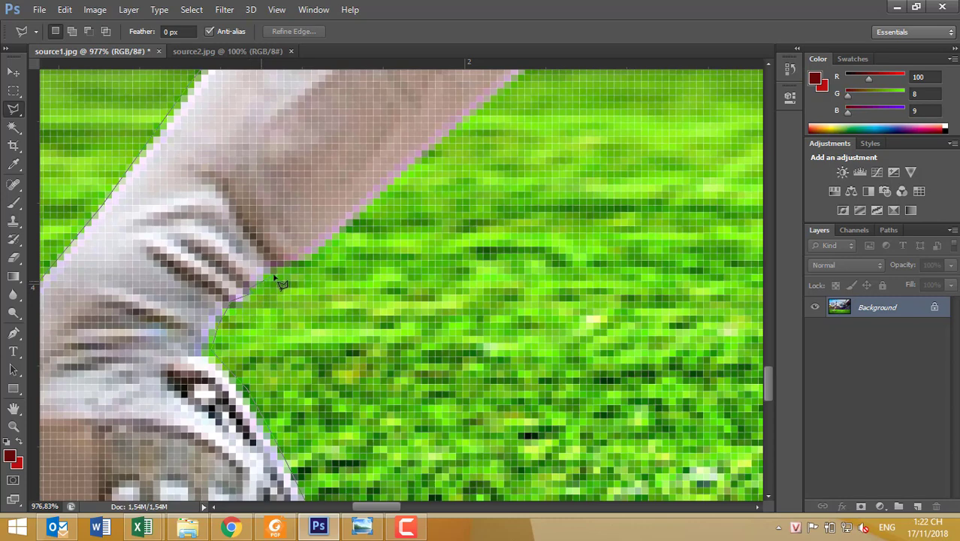
{"action": "left_click_drag", "start_coordinate": [281, 300], "coordinate": [204, 369]}
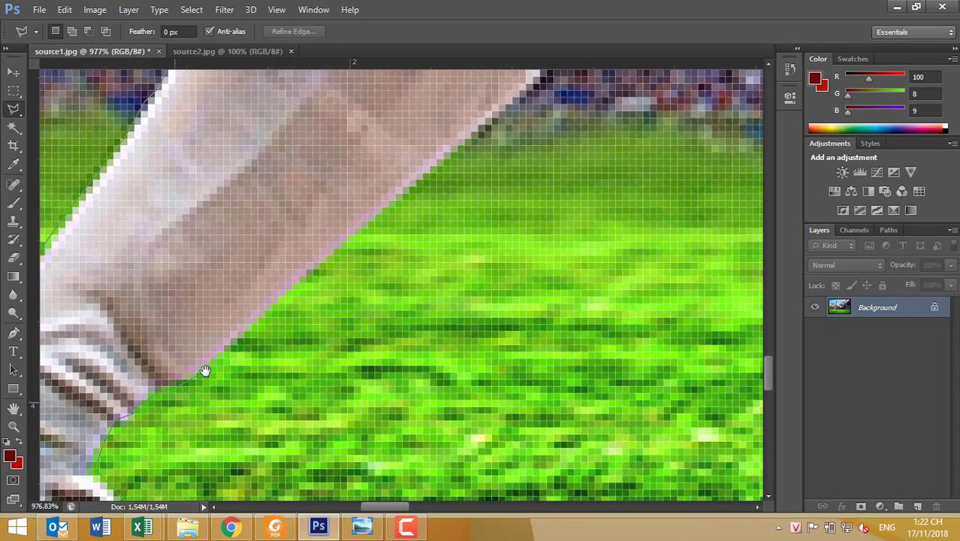
{"action": "mouse_move", "coordinate": [267, 317]}
{"action": "left_mouse_down"}
{"action": "mouse_move", "coordinate": [388, 216]}
{"action": "mouse_move", "coordinate": [422, 230]}
{"action": "mouse_move", "coordinate": [276, 391]}
{"action": "mouse_move", "coordinate": [360, 312]}
{"action": "left_mouse_up"}
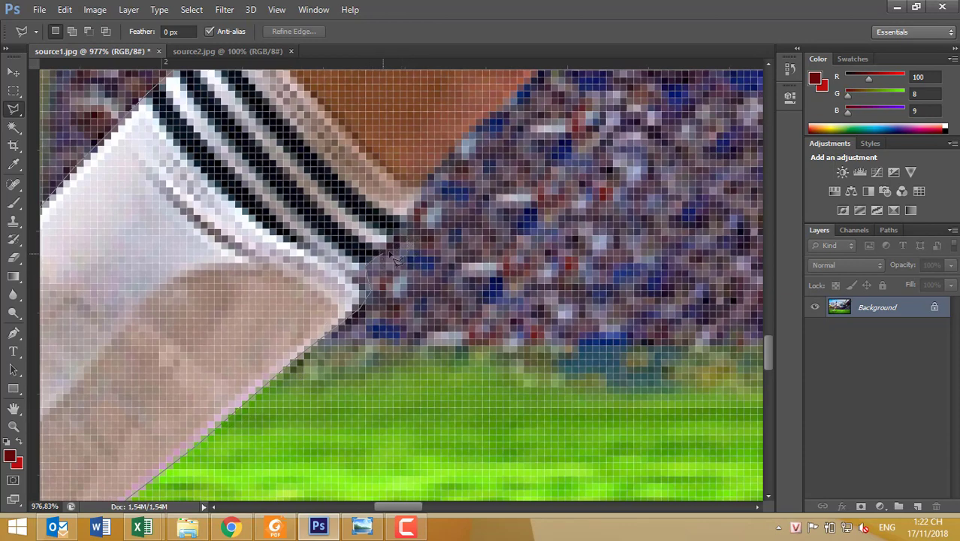
- Trace the outline up the striped sock, the skin edge and along the cap
{"action": "mouse_move", "coordinate": [397, 259]}
{"action": "left_mouse_down"}
{"action": "mouse_move", "coordinate": [412, 223]}
{"action": "mouse_move", "coordinate": [225, 383]}
{"action": "mouse_move", "coordinate": [280, 312]}
{"action": "mouse_move", "coordinate": [288, 279]}
{"action": "left_mouse_up"}
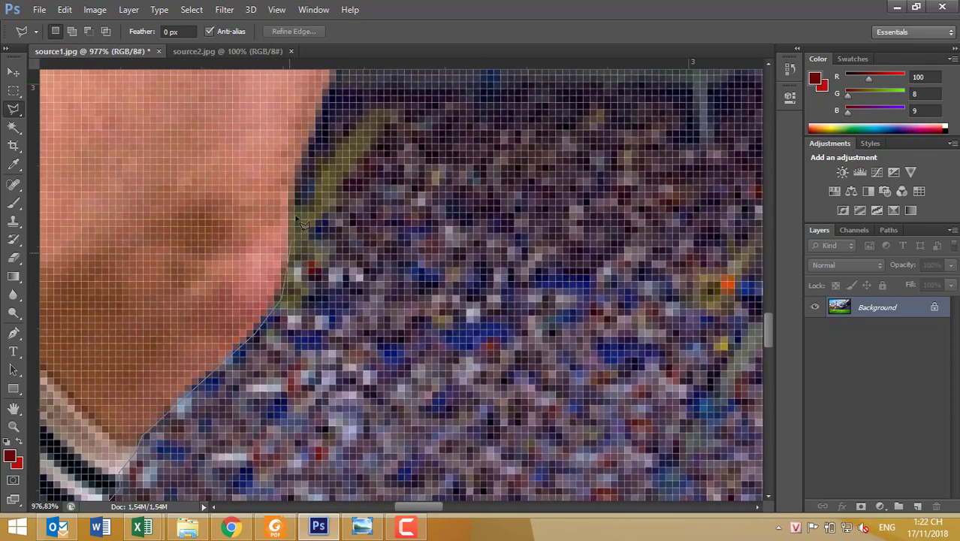
{"action": "left_click_drag", "start_coordinate": [297, 221], "coordinate": [298, 203]}
{"action": "scroll", "coordinate": [321, 101], "scroll_direction": "up", "scroll_amount": 5}
{"action": "left_click_drag", "start_coordinate": [278, 366], "coordinate": [313, 285]}
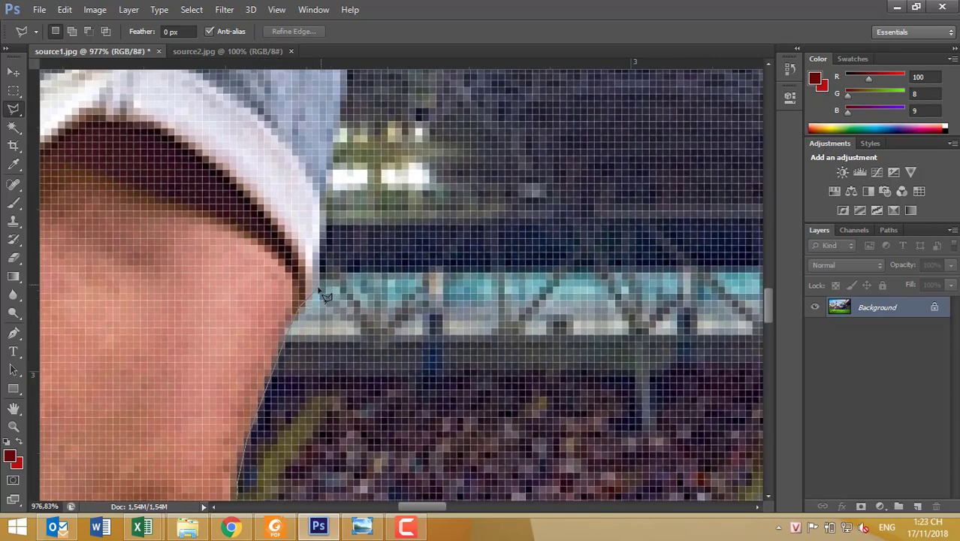
{"action": "left_click_drag", "start_coordinate": [322, 287], "coordinate": [383, 171]}
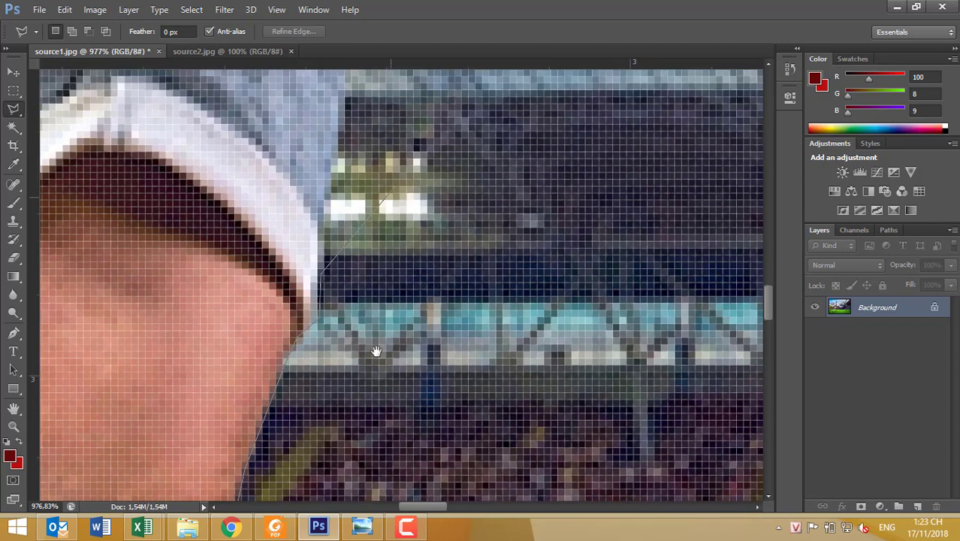
{"action": "scroll", "coordinate": [390, 175], "scroll_direction": "up", "scroll_amount": 5}
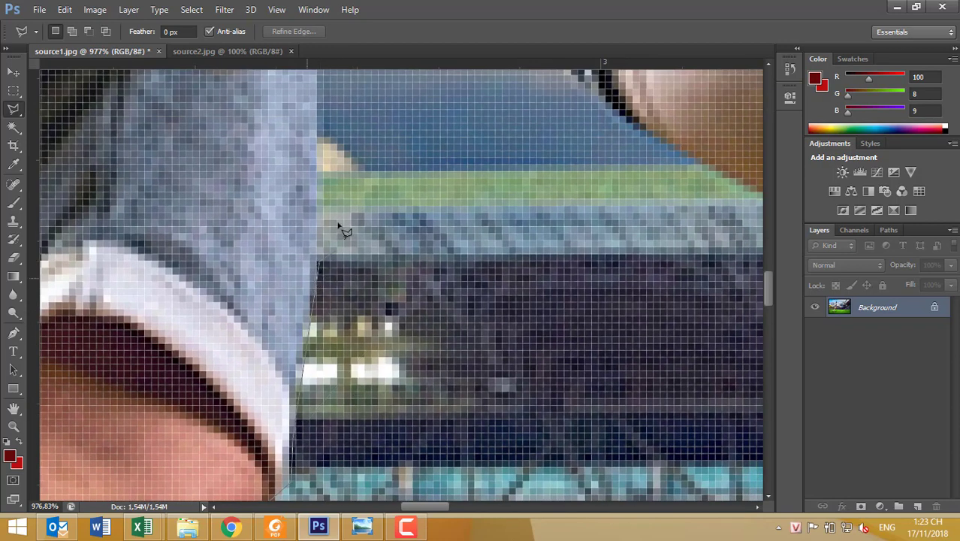
{"action": "left_click_drag", "start_coordinate": [339, 225], "coordinate": [320, 143]}
{"action": "left_click_drag", "start_coordinate": [325, 101], "coordinate": [283, 263]}
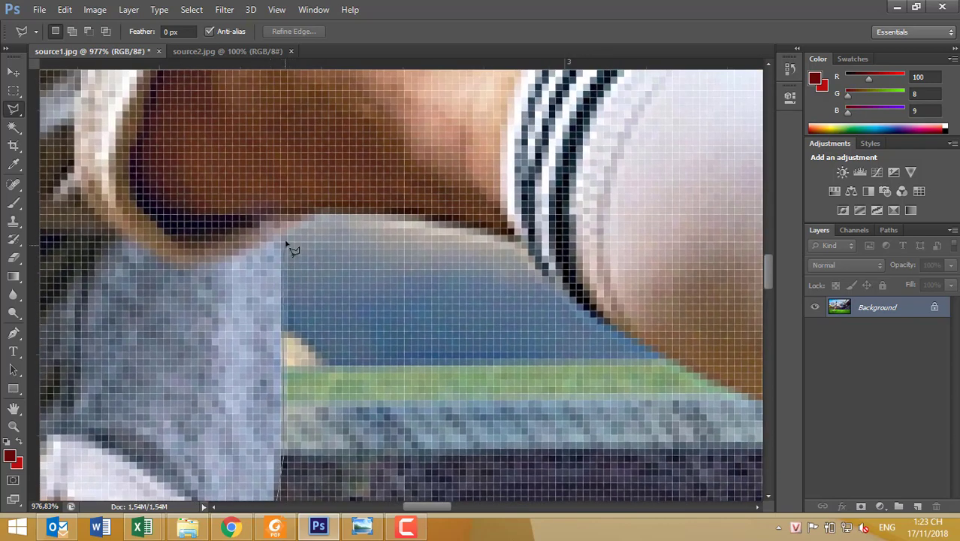
{"action": "left_click_drag", "start_coordinate": [299, 224], "coordinate": [510, 239]}
- Extend the outline along the arm and shirt edge
{"action": "left_click_drag", "start_coordinate": [599, 334], "coordinate": [347, 268]}
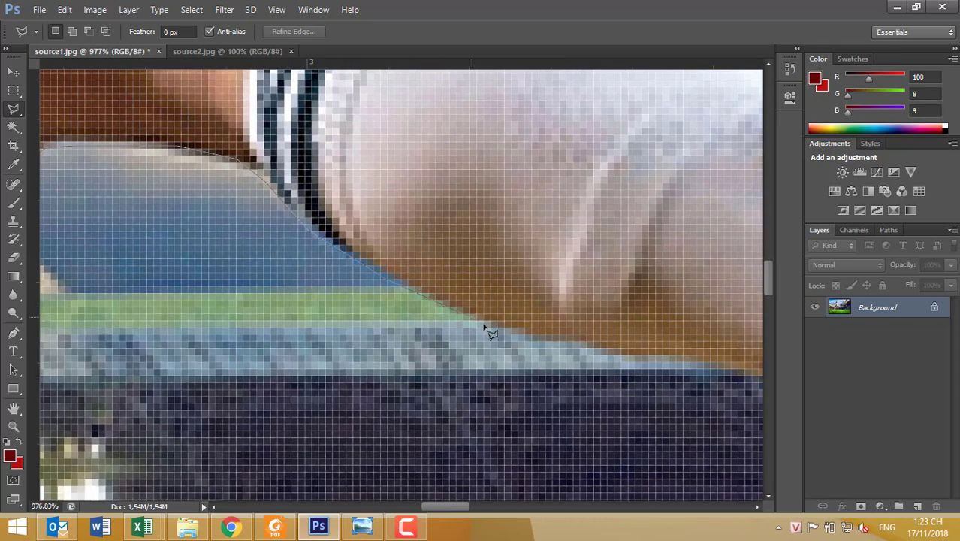
{"action": "mouse_move", "coordinate": [535, 345]}
{"action": "left_mouse_down"}
{"action": "mouse_move", "coordinate": [709, 373]}
{"action": "mouse_move", "coordinate": [255, 385]}
{"action": "mouse_move", "coordinate": [384, 428]}
{"action": "mouse_move", "coordinate": [481, 484]}
{"action": "left_mouse_up"}
{"action": "mouse_move", "coordinate": [322, 350]}
{"action": "left_mouse_down"}
{"action": "mouse_move", "coordinate": [291, 308]}
{"action": "mouse_move", "coordinate": [89, 136]}
{"action": "left_mouse_up"}
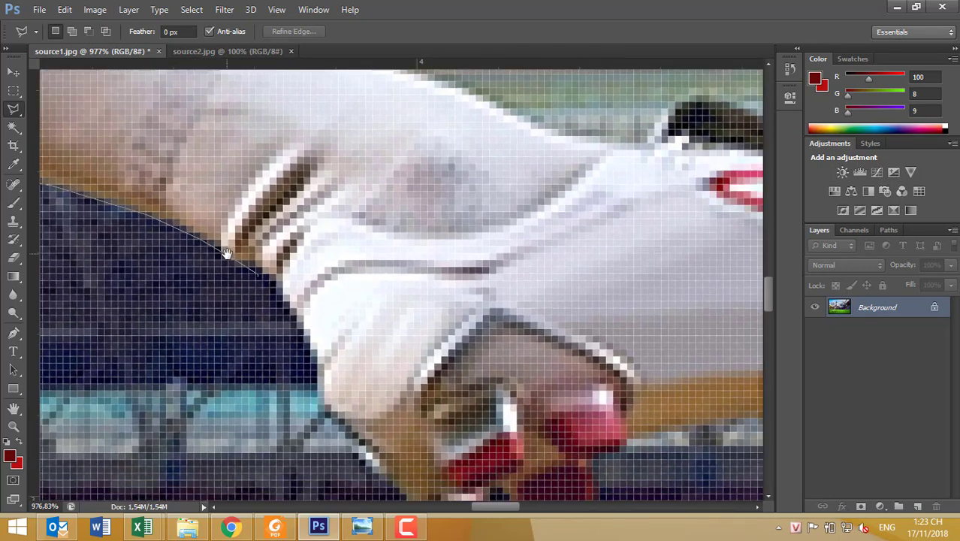
{"action": "left_click_drag", "start_coordinate": [295, 312], "coordinate": [336, 442]}
- Wrap the outline around the red-trimmed glove's lower, right and upper edges
{"action": "mouse_move", "coordinate": [335, 433]}
{"action": "left_mouse_down"}
{"action": "mouse_move", "coordinate": [276, 392]}
{"action": "mouse_move", "coordinate": [149, 240]}
{"action": "left_mouse_up"}
{"action": "mouse_move", "coordinate": [206, 304]}
{"action": "left_mouse_down"}
{"action": "mouse_move", "coordinate": [260, 354]}
{"action": "mouse_move", "coordinate": [291, 347]}
{"action": "mouse_move", "coordinate": [304, 314]}
{"action": "mouse_move", "coordinate": [355, 335]}
{"action": "mouse_move", "coordinate": [385, 331]}
{"action": "mouse_move", "coordinate": [406, 304]}
{"action": "mouse_move", "coordinate": [402, 272]}
{"action": "left_mouse_up"}
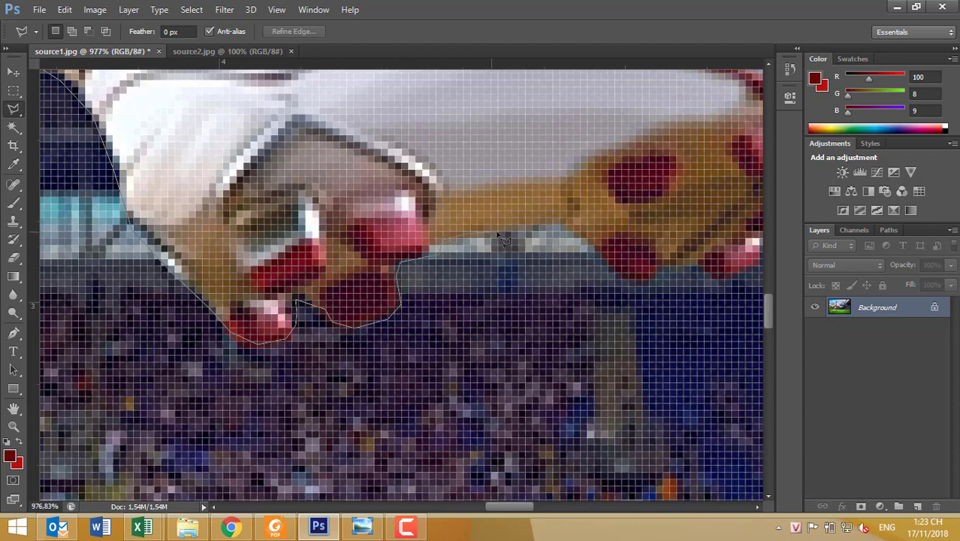
{"action": "mouse_move", "coordinate": [620, 269]}
{"action": "left_mouse_down"}
{"action": "mouse_move", "coordinate": [390, 326]}
{"action": "mouse_move", "coordinate": [395, 342]}
{"action": "left_mouse_up"}
{"action": "mouse_move", "coordinate": [443, 322]}
{"action": "left_mouse_down"}
{"action": "mouse_move", "coordinate": [475, 340]}
{"action": "mouse_move", "coordinate": [528, 315]}
{"action": "left_mouse_up"}
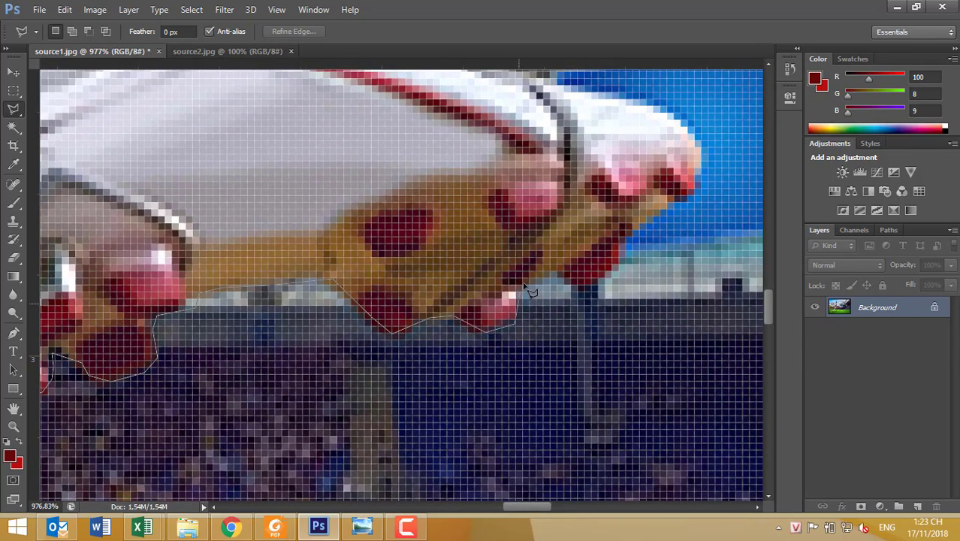
{"action": "mouse_move", "coordinate": [600, 293]}
{"action": "left_mouse_down"}
{"action": "mouse_move", "coordinate": [633, 263]}
{"action": "mouse_move", "coordinate": [530, 298]}
{"action": "mouse_move", "coordinate": [488, 331]}
{"action": "left_mouse_up"}
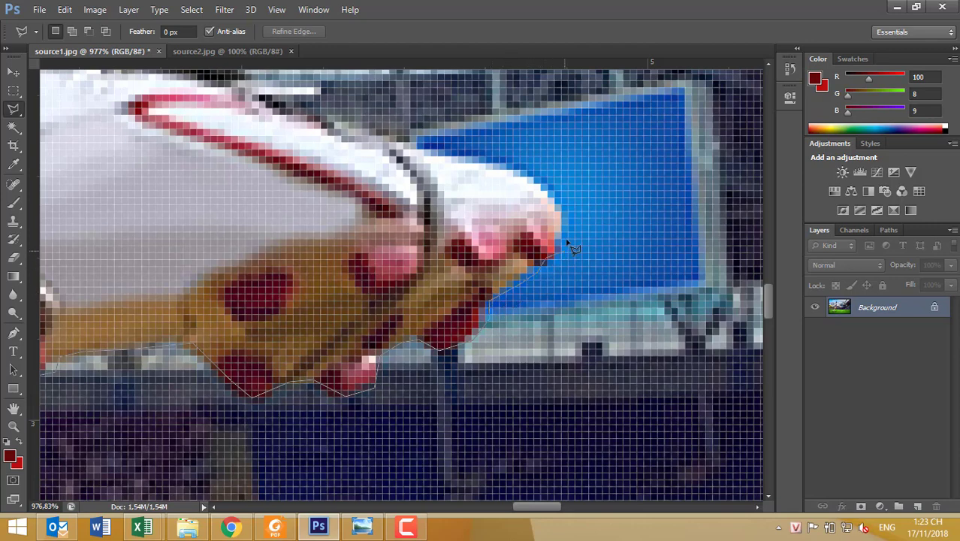
{"action": "mouse_move", "coordinate": [544, 192]}
{"action": "left_mouse_down"}
{"action": "mouse_move", "coordinate": [460, 159]}
{"action": "mouse_move", "coordinate": [396, 148]}
{"action": "mouse_move", "coordinate": [546, 321]}
{"action": "mouse_move", "coordinate": [450, 306]}
{"action": "mouse_move", "coordinate": [368, 260]}
{"action": "left_mouse_up"}
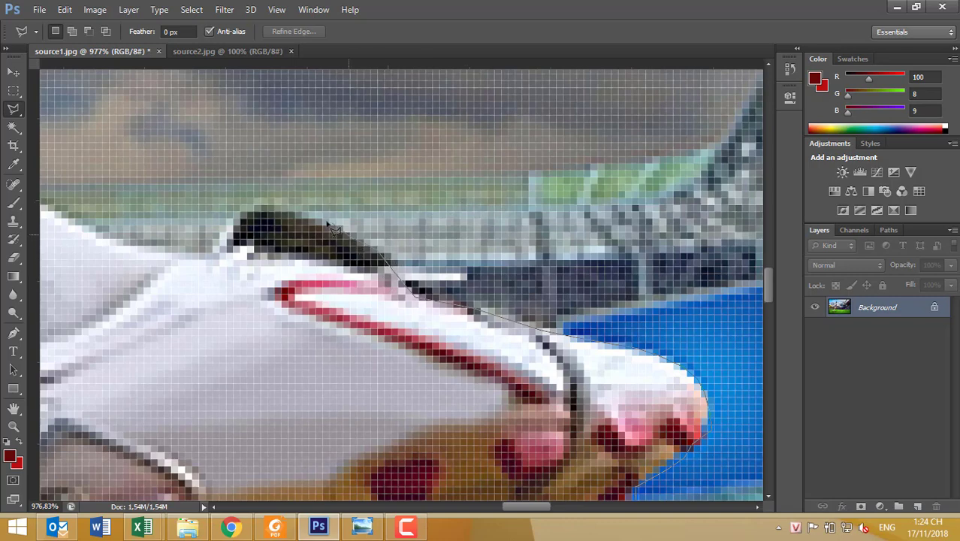
- Trace the Magnetic Lasso outline over the glove and up the forearm toward the face
{"action": "mouse_move", "coordinate": [328, 224]}
{"action": "left_mouse_down"}
{"action": "mouse_move", "coordinate": [263, 207]}
{"action": "mouse_move", "coordinate": [239, 212]}
{"action": "mouse_move", "coordinate": [213, 248]}
{"action": "mouse_move", "coordinate": [540, 295]}
{"action": "mouse_move", "coordinate": [493, 275]}
{"action": "mouse_move", "coordinate": [328, 224]}
{"action": "mouse_move", "coordinate": [564, 420]}
{"action": "mouse_move", "coordinate": [455, 329]}
{"action": "mouse_move", "coordinate": [286, 238]}
{"action": "mouse_move", "coordinate": [664, 397]}
{"action": "left_mouse_up"}
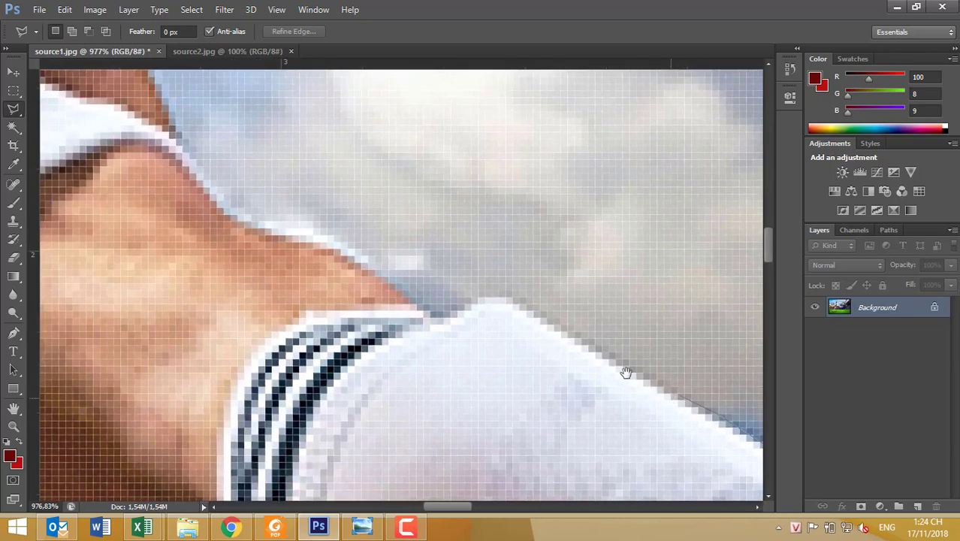
{"action": "mouse_move", "coordinate": [532, 307]}
{"action": "left_mouse_down"}
{"action": "mouse_move", "coordinate": [475, 305]}
{"action": "mouse_move", "coordinate": [442, 322]}
{"action": "mouse_move", "coordinate": [403, 307]}
{"action": "mouse_move", "coordinate": [337, 253]}
{"action": "mouse_move", "coordinate": [349, 259]}
{"action": "mouse_move", "coordinate": [275, 236]}
{"action": "mouse_move", "coordinate": [231, 208]}
{"action": "mouse_move", "coordinate": [446, 401]}
{"action": "left_mouse_up"}
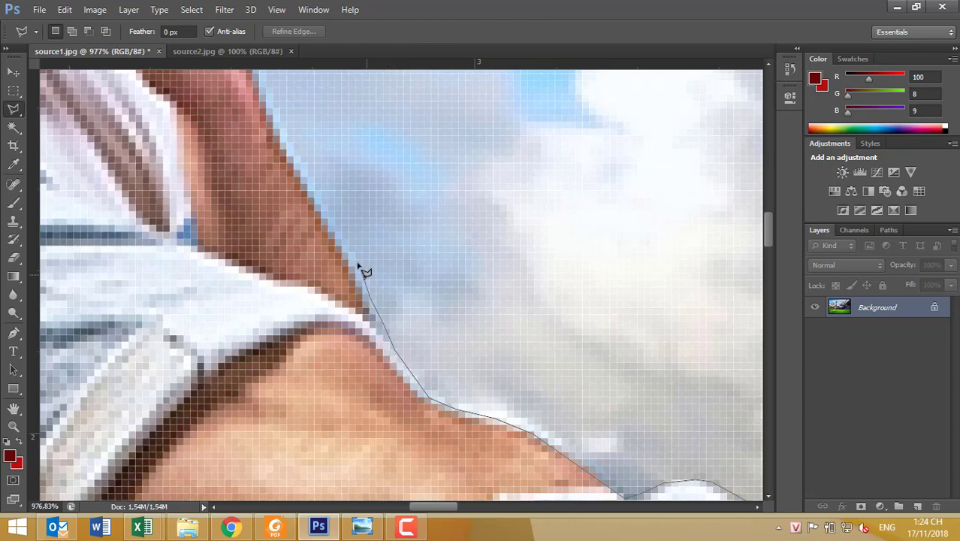
{"action": "left_click_drag", "start_coordinate": [354, 257], "coordinate": [467, 418]}
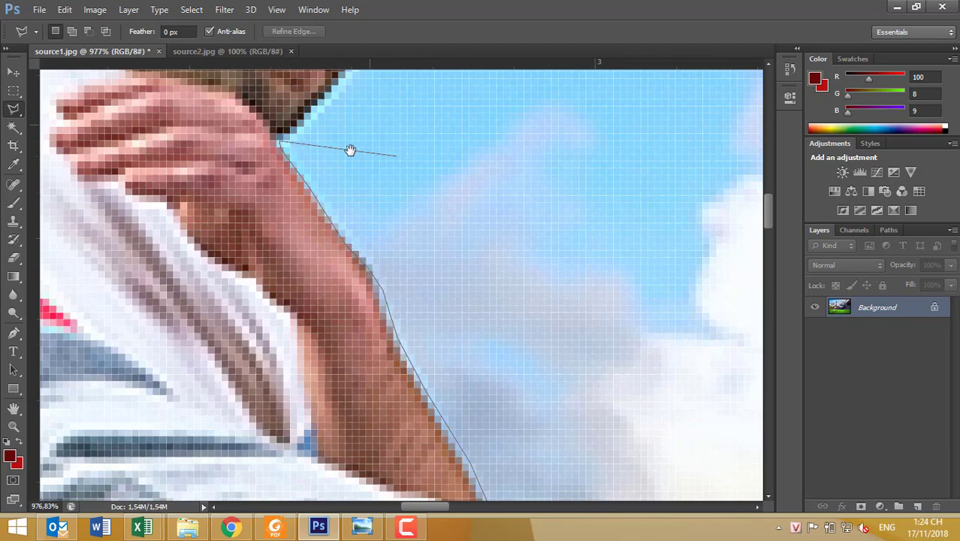
{"action": "left_click_drag", "start_coordinate": [369, 172], "coordinate": [431, 424]}
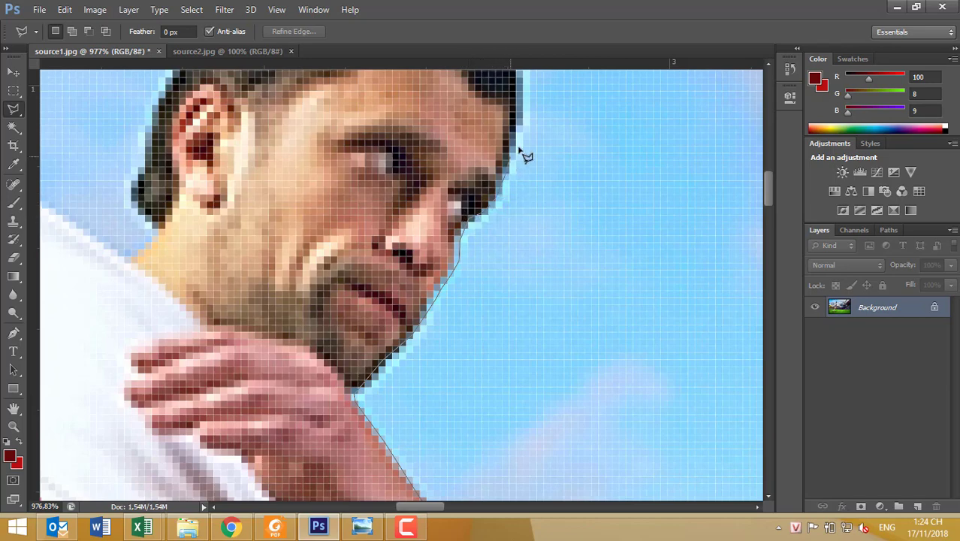
- Continue the outline over the top of the head, down the hair and along the shoulder
{"action": "left_click_drag", "start_coordinate": [510, 109], "coordinate": [465, 317]}
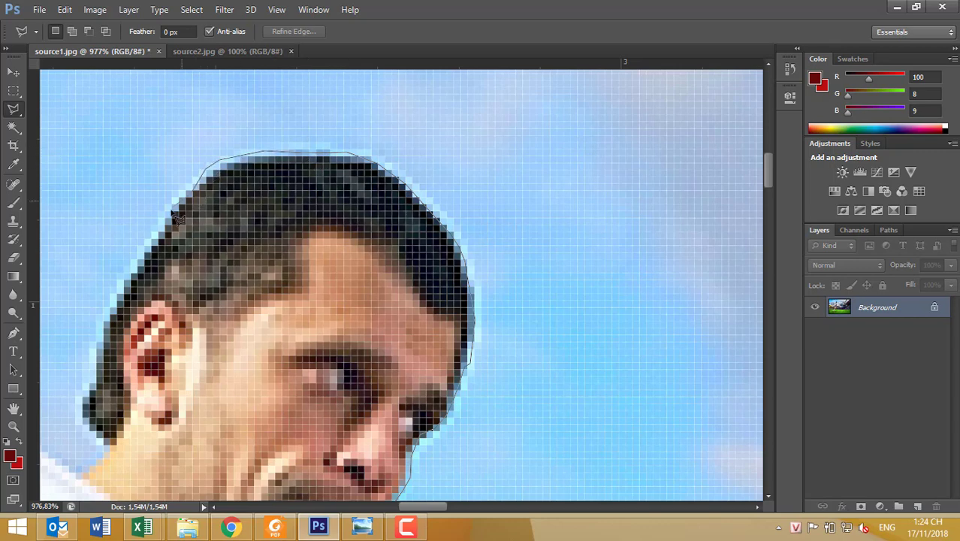
{"action": "left_click_drag", "start_coordinate": [140, 276], "coordinate": [426, 209]}
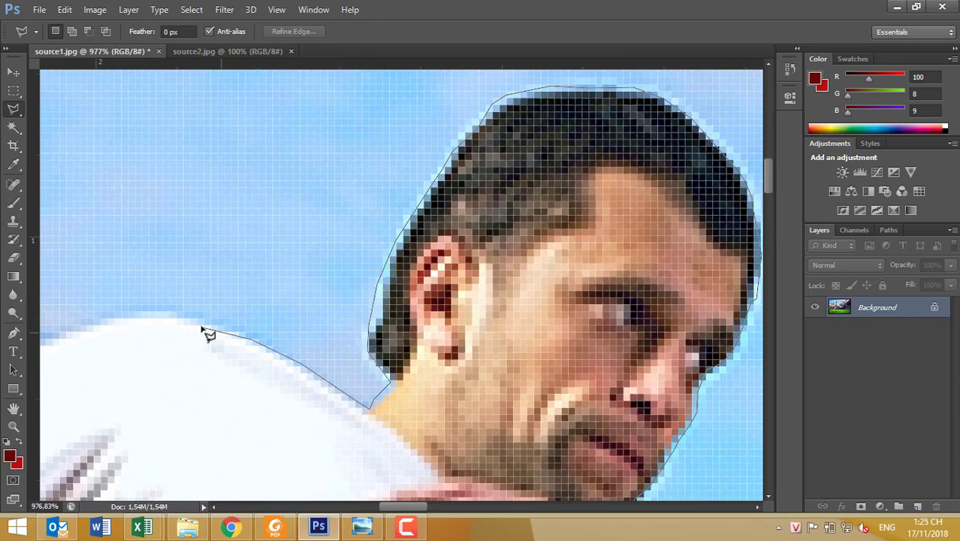
{"action": "left_click_drag", "start_coordinate": [184, 319], "coordinate": [557, 223]}
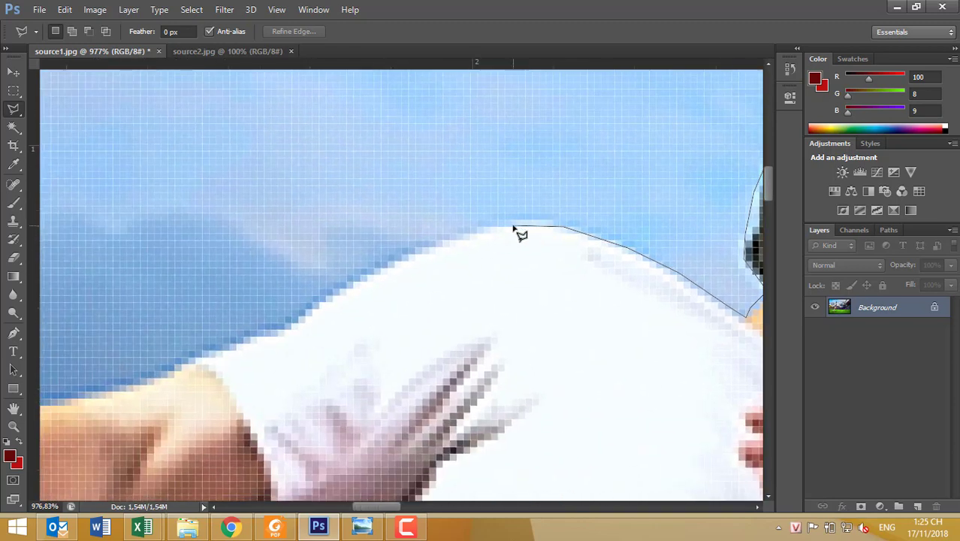
{"action": "mouse_move", "coordinate": [369, 272]}
{"action": "left_mouse_down"}
{"action": "mouse_move", "coordinate": [279, 339]}
{"action": "mouse_move", "coordinate": [160, 371]}
{"action": "left_mouse_up"}
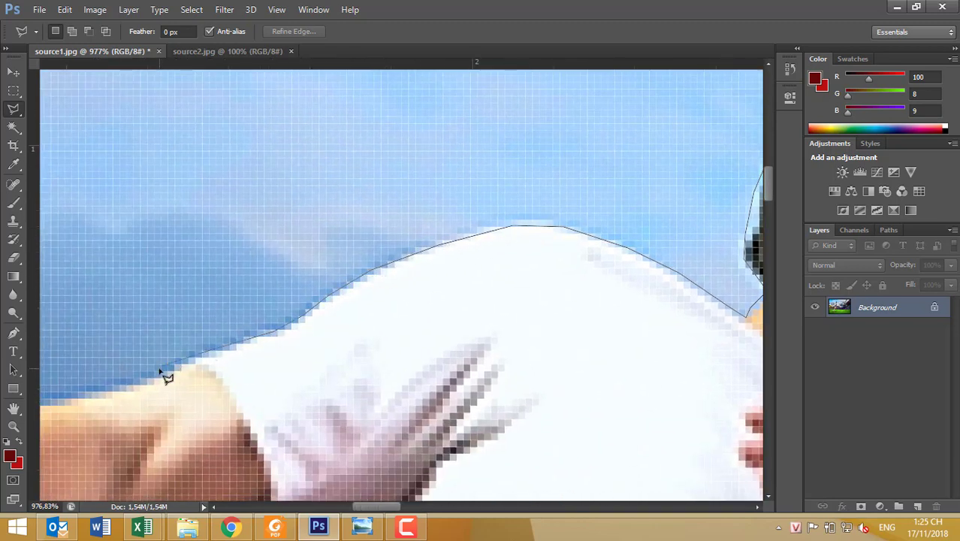
- Trace the outline along the edges of the outstretched arm toward the hand
{"action": "left_click_drag", "start_coordinate": [265, 313], "coordinate": [611, 215]}
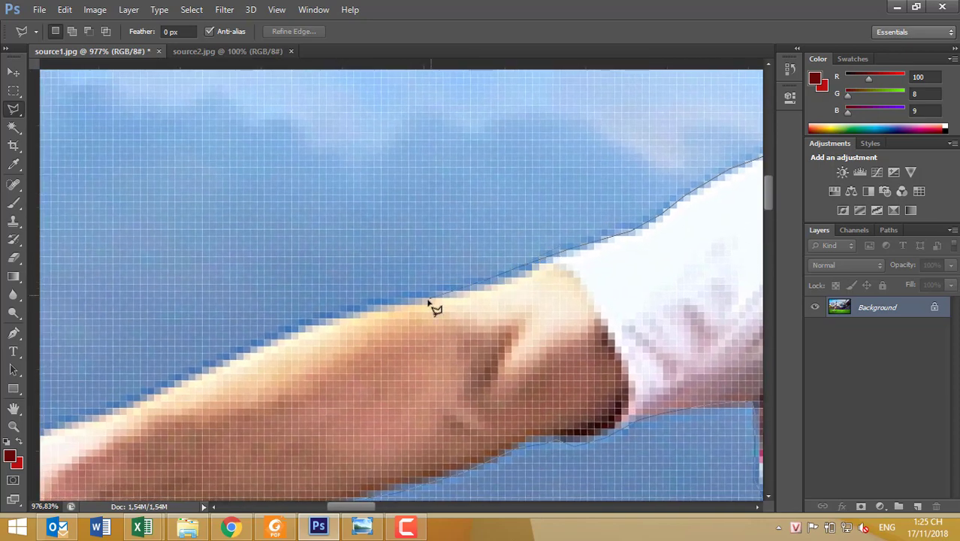
{"action": "left_click_drag", "start_coordinate": [428, 302], "coordinate": [369, 302]}
{"action": "mouse_move", "coordinate": [328, 329]}
{"action": "left_mouse_down"}
{"action": "mouse_move", "coordinate": [311, 335]}
{"action": "mouse_move", "coordinate": [345, 312]}
{"action": "left_mouse_up"}
{"action": "mouse_move", "coordinate": [254, 343]}
{"action": "left_mouse_down"}
{"action": "mouse_move", "coordinate": [247, 355]}
{"action": "mouse_move", "coordinate": [388, 317]}
{"action": "mouse_move", "coordinate": [574, 232]}
{"action": "mouse_move", "coordinate": [371, 299]}
{"action": "mouse_move", "coordinate": [324, 319]}
{"action": "mouse_move", "coordinate": [311, 338]}
{"action": "mouse_move", "coordinate": [396, 248]}
{"action": "left_mouse_up"}
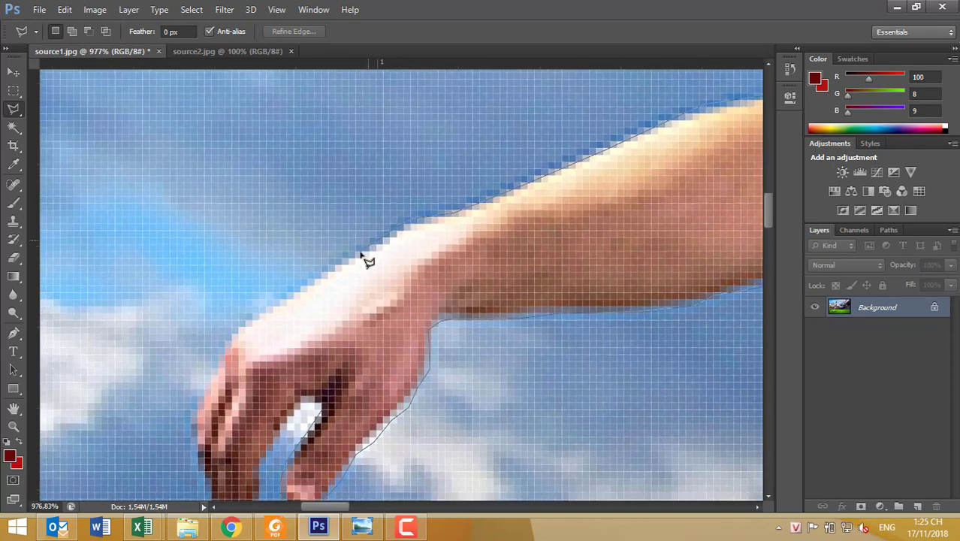
{"action": "left_click", "coordinate": [282, 303]}
{"action": "left_click_drag", "start_coordinate": [263, 336], "coordinate": [395, 204]}
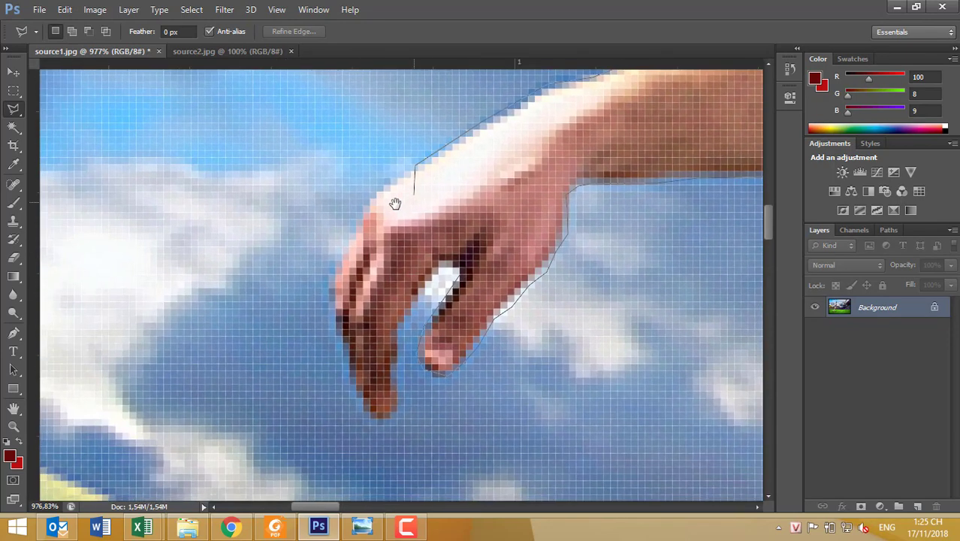
- Set corner points around the hand and fingers, remove one misplaced point, and close the selection
{"action": "left_click", "coordinate": [374, 198]}
{"action": "left_click", "coordinate": [334, 280]}
{"action": "key", "text": "BackSpace"}
{"action": "left_click", "coordinate": [352, 239]}
{"action": "left_click", "coordinate": [466, 269]}
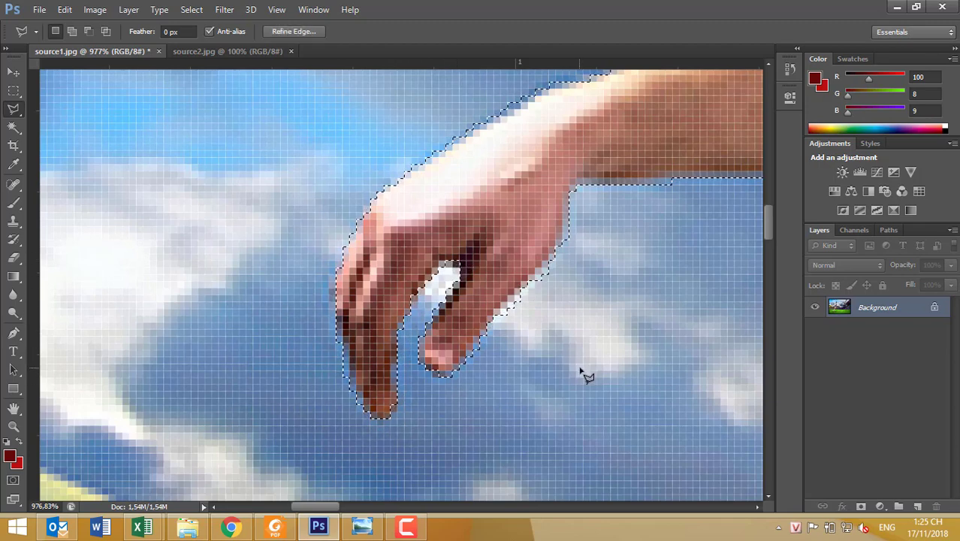
- Zoom out and apply Select > Modify > Smooth with a 3-pixel Sample Radius to the player selection
{"action": "scroll", "coordinate": [585, 387], "scroll_direction": "down", "scroll_amount": 3}
{"action": "scroll", "coordinate": [583, 376], "scroll_direction": "down", "scroll_amount": 2}
{"action": "scroll", "coordinate": [586, 376], "scroll_direction": "down", "scroll_amount": 1}
{"action": "scroll", "coordinate": [586, 376], "scroll_direction": "down", "scroll_amount": 1}
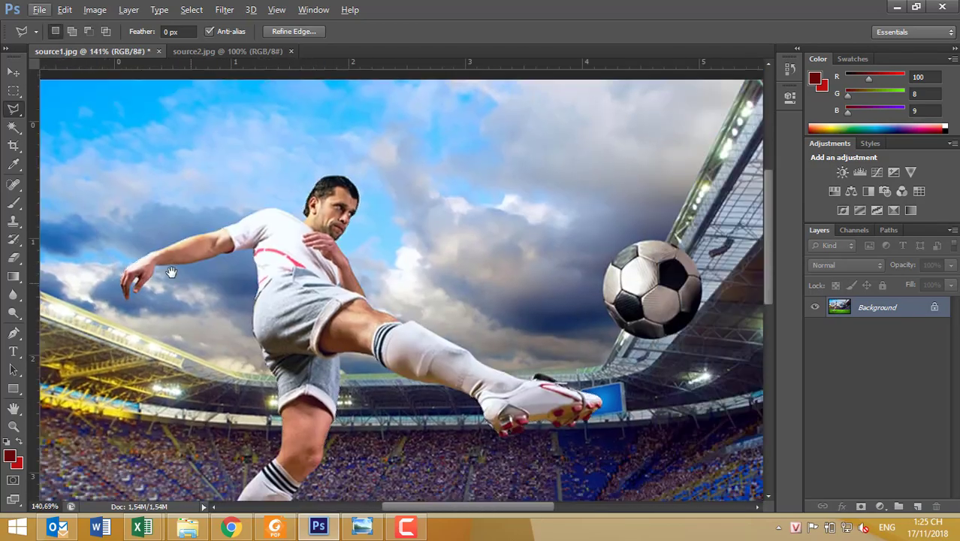
{"action": "scroll", "coordinate": [312, 325], "scroll_direction": "down", "scroll_amount": 1}
{"action": "scroll", "coordinate": [313, 325], "scroll_direction": "down", "scroll_amount": 1}
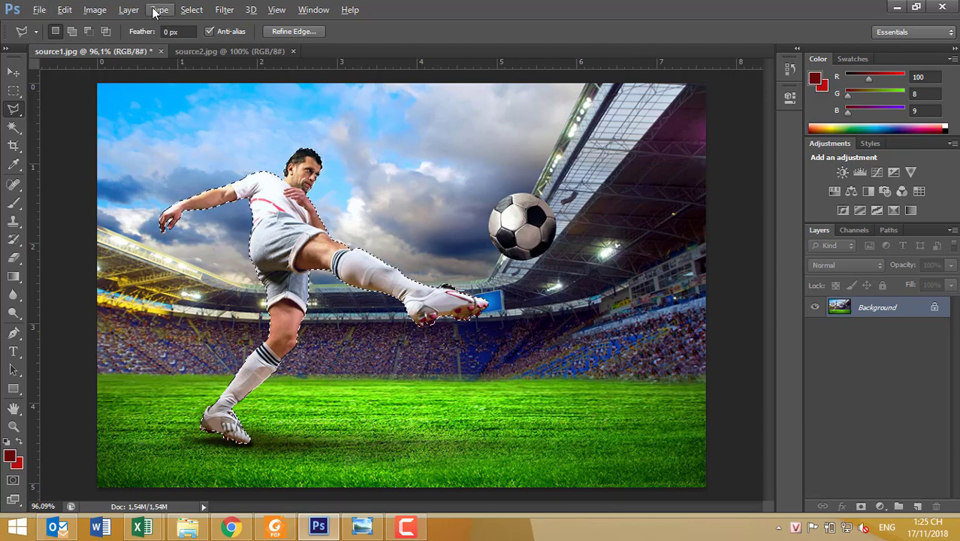
{"action": "left_click", "coordinate": [184, 10]}
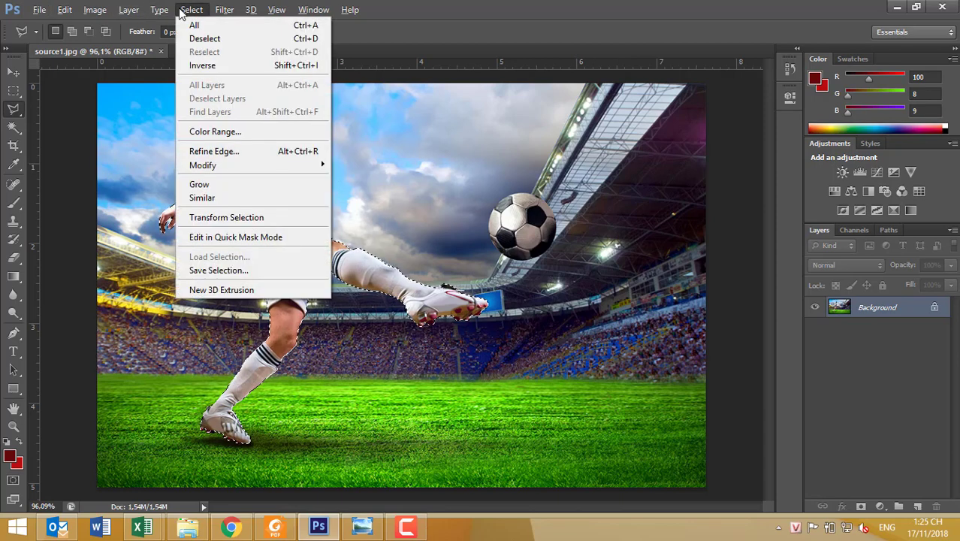
{"action": "mouse_move", "coordinate": [203, 165]}
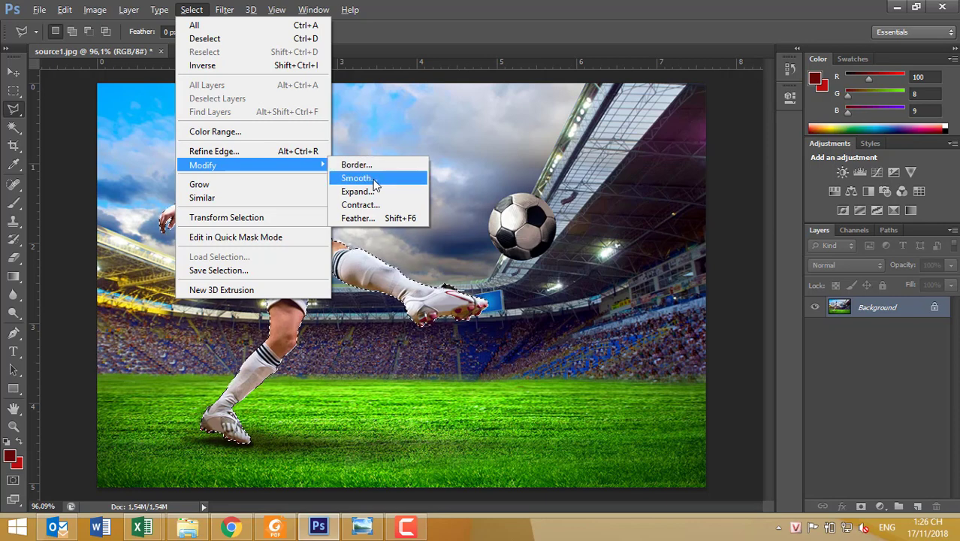
{"action": "left_click", "coordinate": [374, 181]}
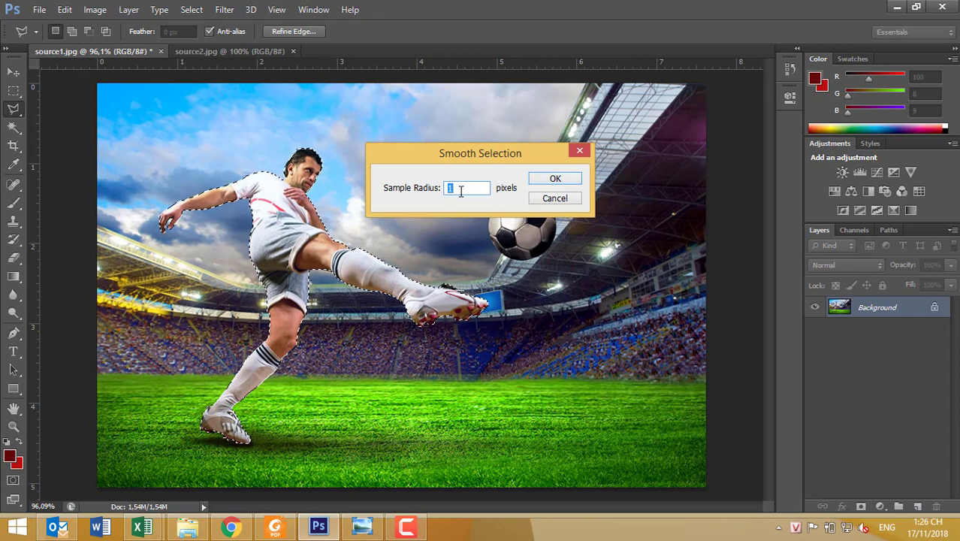
{"action": "type", "text": "3"}
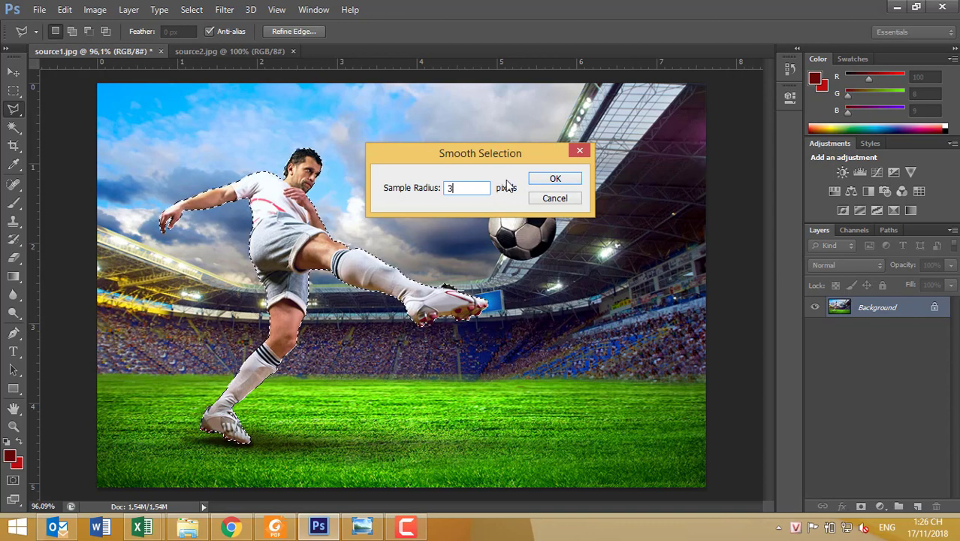
{"action": "left_click", "coordinate": [538, 180]}
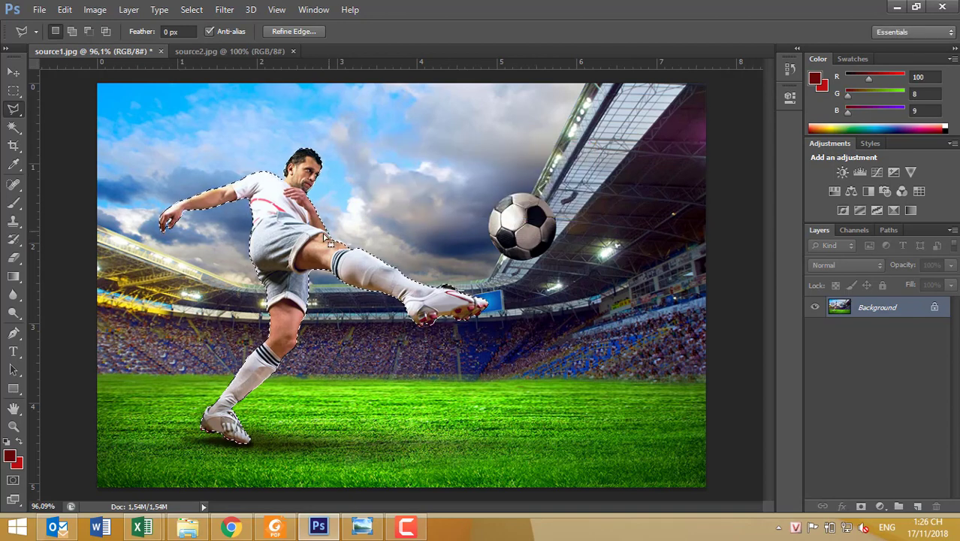
{"action": "scroll", "coordinate": [228, 175], "scroll_direction": "up", "scroll_amount": 3, "text": "alt"}
{"action": "scroll", "coordinate": [228, 174], "scroll_direction": "up", "scroll_amount": 2, "text": "alt"}
- Zoom in on the leg and sock, and check the selection edge with Quick Mask
{"action": "scroll", "coordinate": [236, 251], "scroll_direction": "up", "scroll_amount": 1, "text": "alt"}
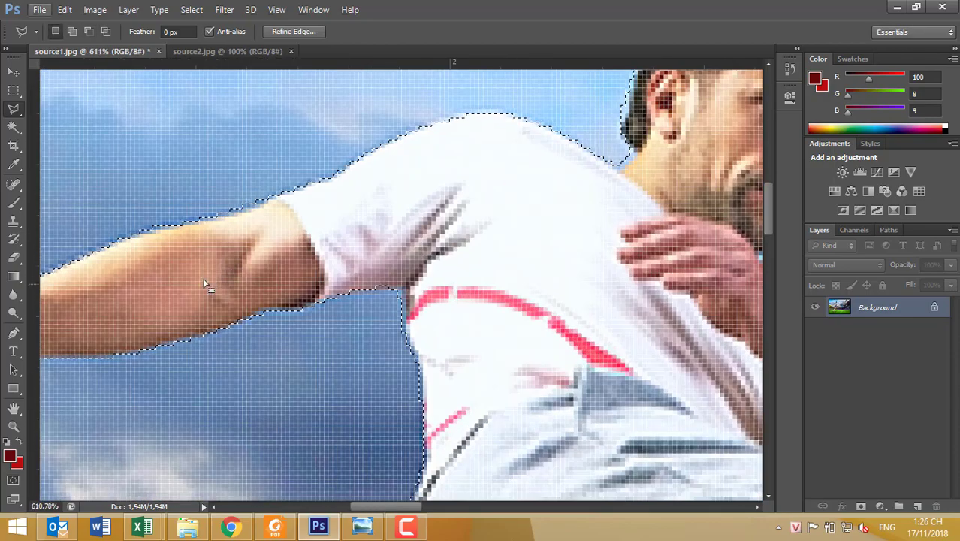
{"action": "scroll", "coordinate": [206, 283], "scroll_direction": "up", "scroll_amount": 1, "text": "alt"}
{"action": "scroll", "coordinate": [66, 343], "scroll_direction": "up", "scroll_amount": 1, "text": "alt"}
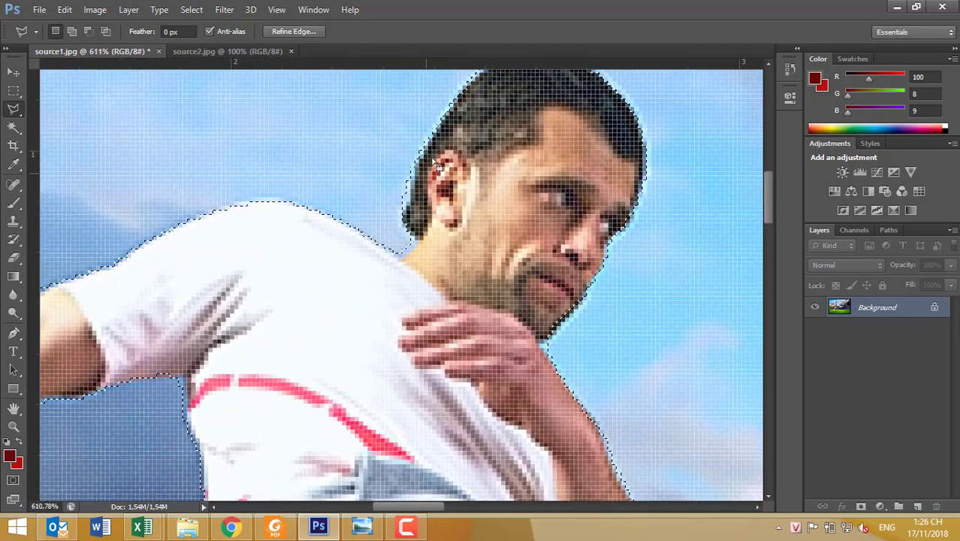
{"action": "left_click_drag", "start_coordinate": [531, 156], "coordinate": [346, 117]}
{"action": "scroll", "coordinate": [380, 396], "scroll_direction": "down", "scroll_amount": 5}
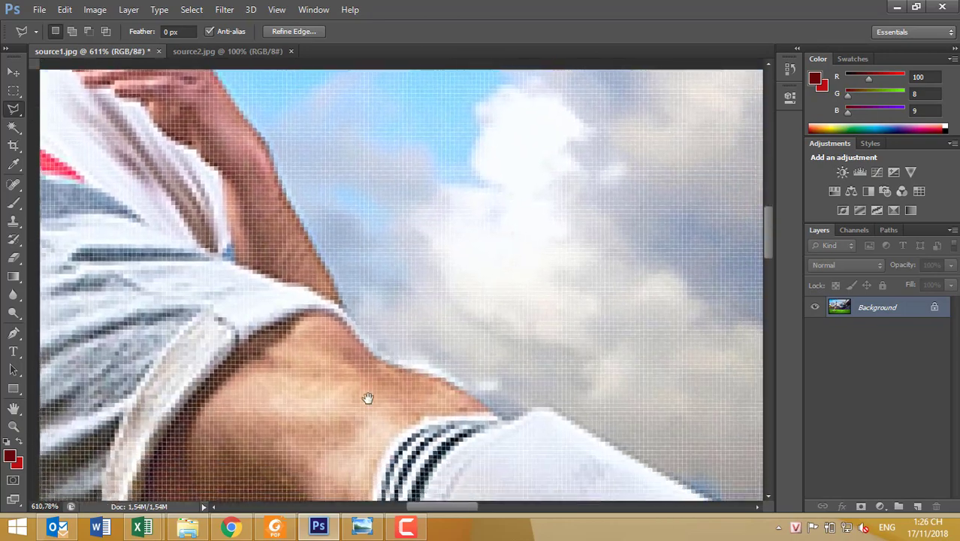
{"action": "left_click_drag", "start_coordinate": [369, 397], "coordinate": [294, 273]}
{"action": "left_click_drag", "start_coordinate": [501, 427], "coordinate": [306, 306]}
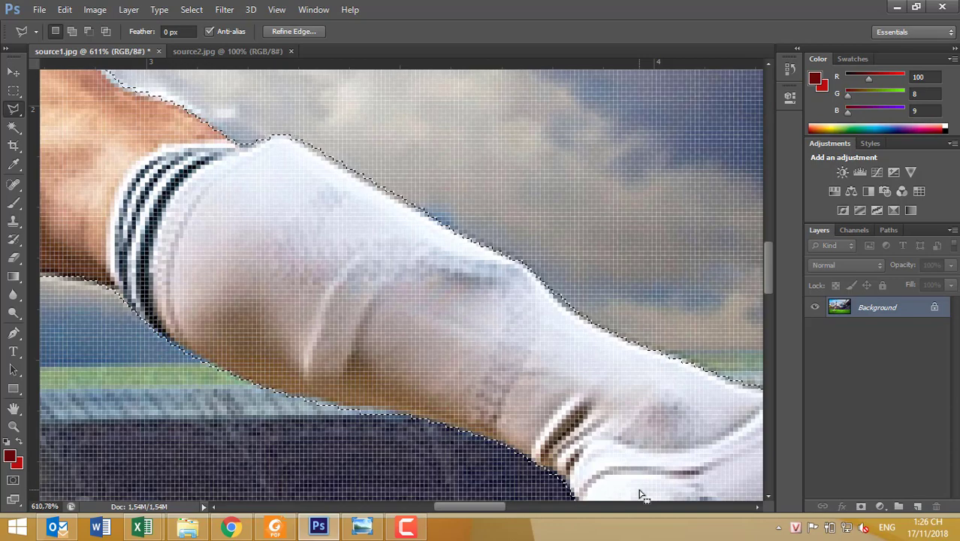
{"action": "key", "text": "q"}
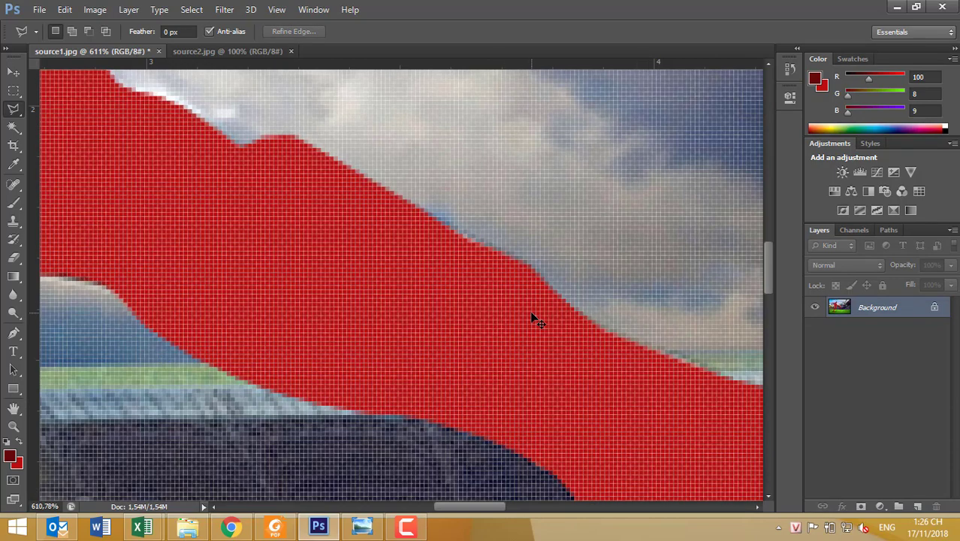
{"action": "key", "text": "q"}
{"action": "key", "text": "q"}
{"action": "key", "text": "q"}
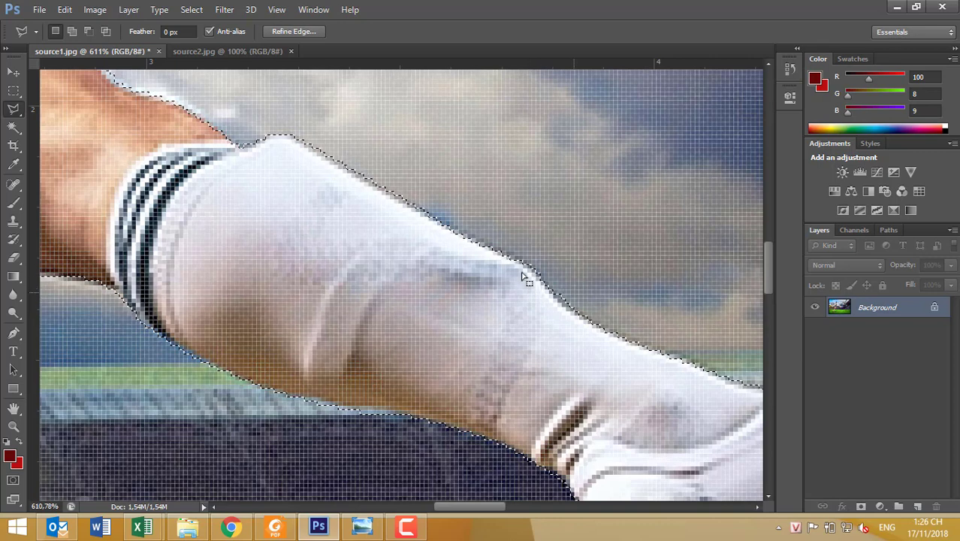
- Smooth the selection again with a 3-pixel Sample Radius and zoom back out
{"action": "left_click", "coordinate": [192, 9]}
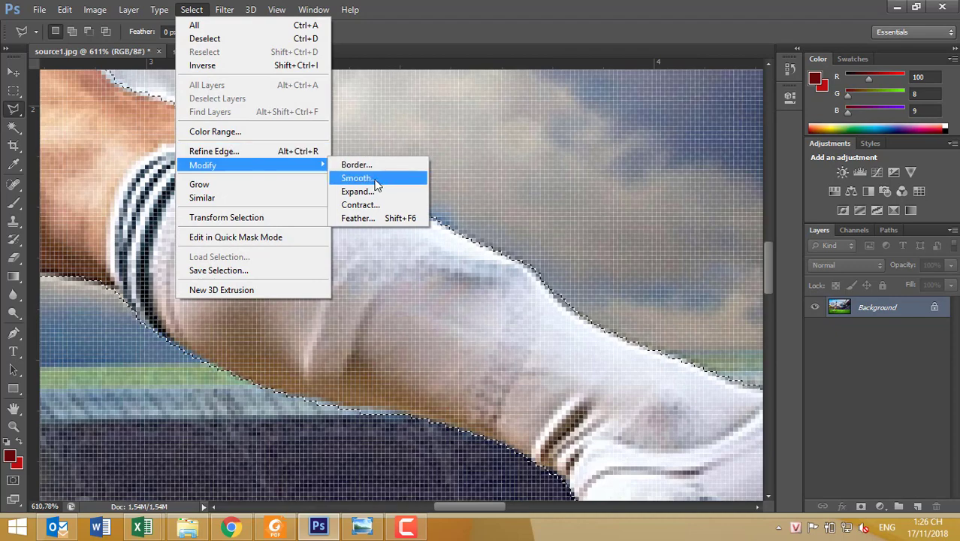
{"action": "left_click", "coordinate": [358, 178]}
{"action": "type", "text": "3"}
{"action": "left_click", "coordinate": [562, 184]}
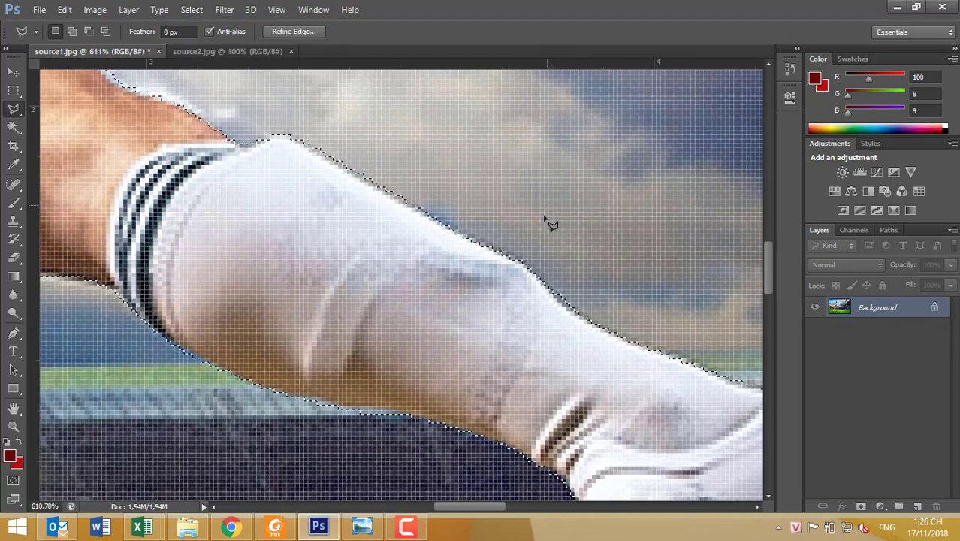
{"action": "scroll", "coordinate": [565, 304], "scroll_direction": "down", "scroll_amount": 3}
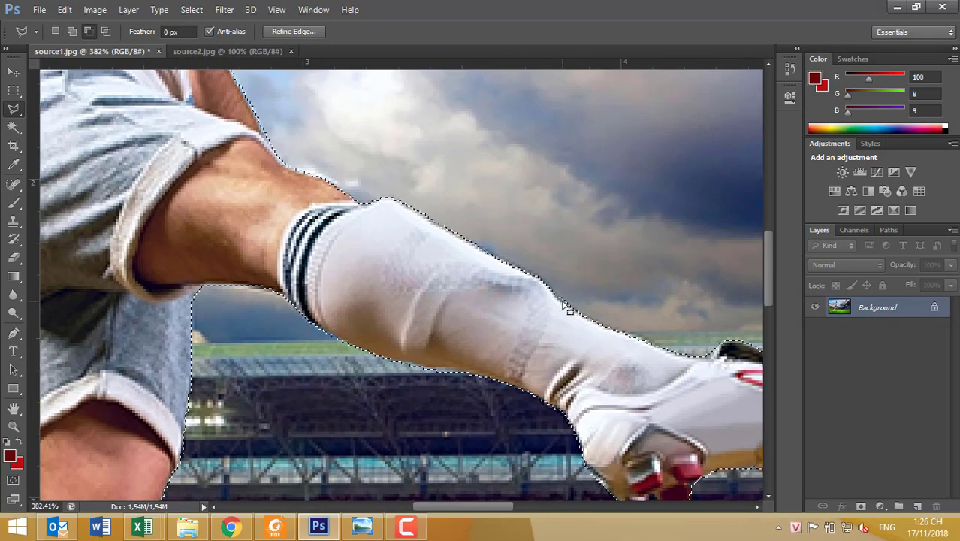
{"action": "scroll", "coordinate": [565, 304], "scroll_direction": "down", "scroll_amount": 3}
{"action": "scroll", "coordinate": [567, 308], "scroll_direction": "down", "scroll_amount": 3}
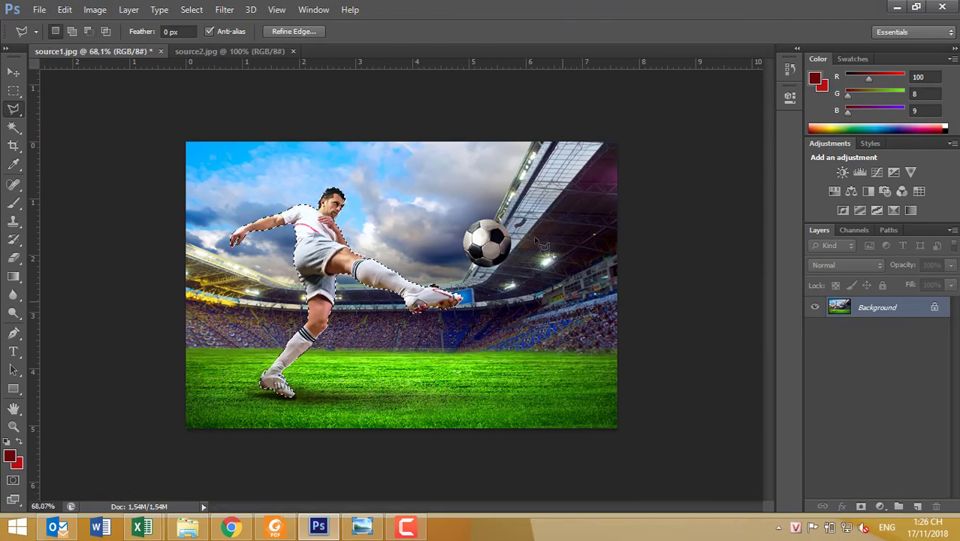
{"action": "left_click", "coordinate": [191, 52]}
- Return to source1.jpg, browse the Desktop in the Open dialog, then cancel it
{"action": "left_click", "coordinate": [106, 52]}
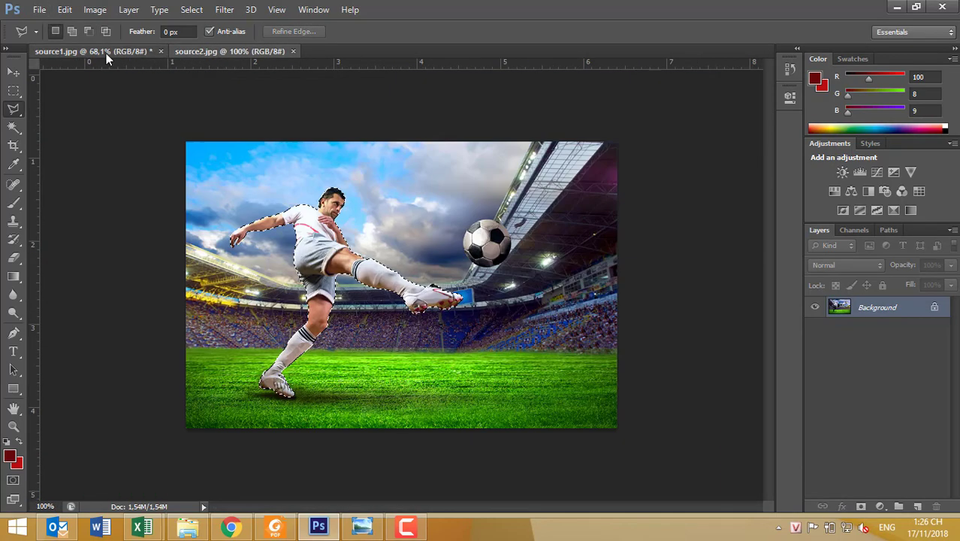
{"action": "left_click", "coordinate": [36, 11]}
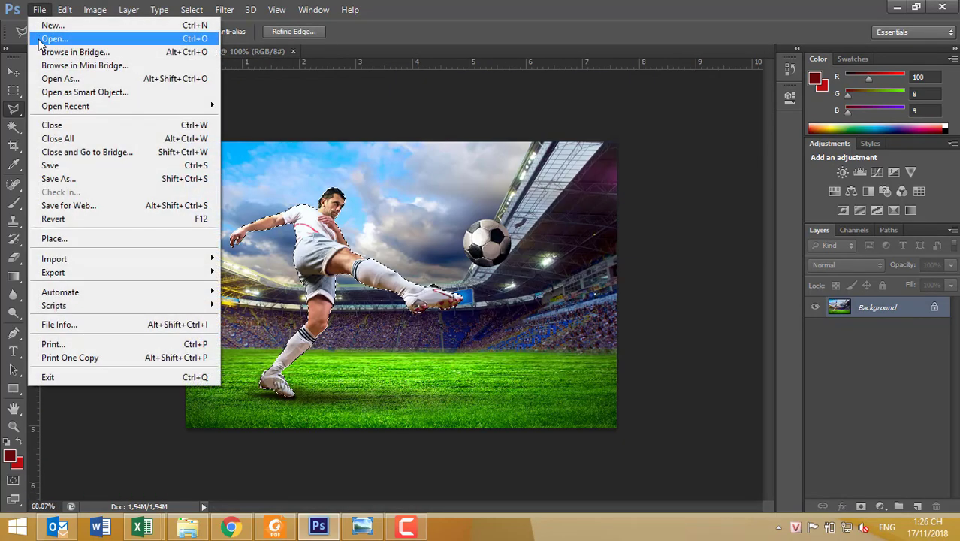
{"action": "left_click", "coordinate": [54, 38]}
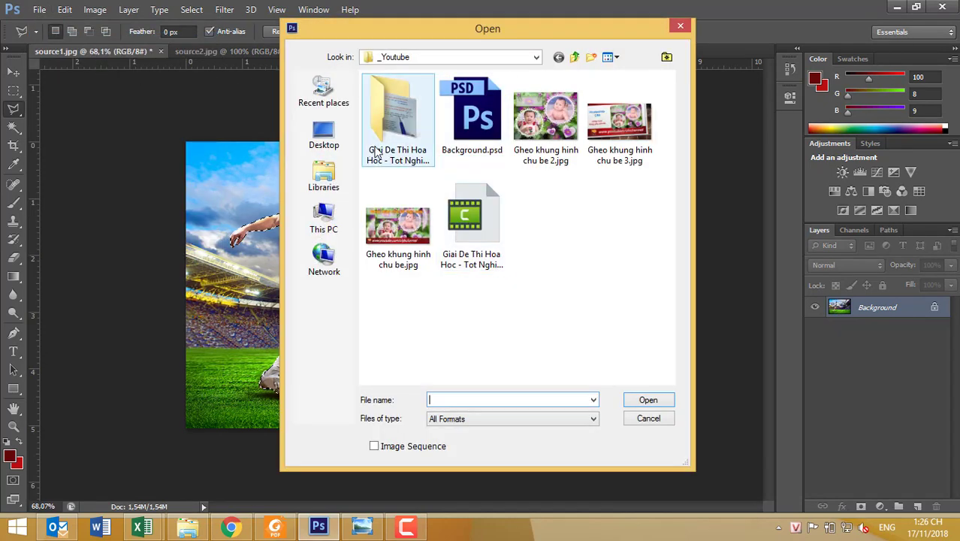
{"action": "left_click", "coordinate": [329, 142]}
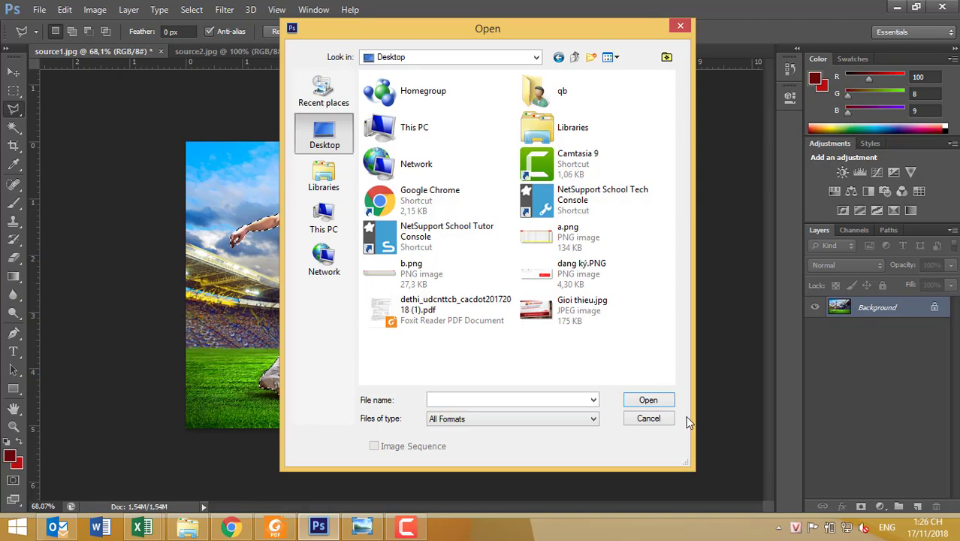
{"action": "left_click", "coordinate": [649, 418]}
- Deselect the two source images in File Explorer and navigate via Desktop to Documents
{"action": "left_click", "coordinate": [188, 528]}
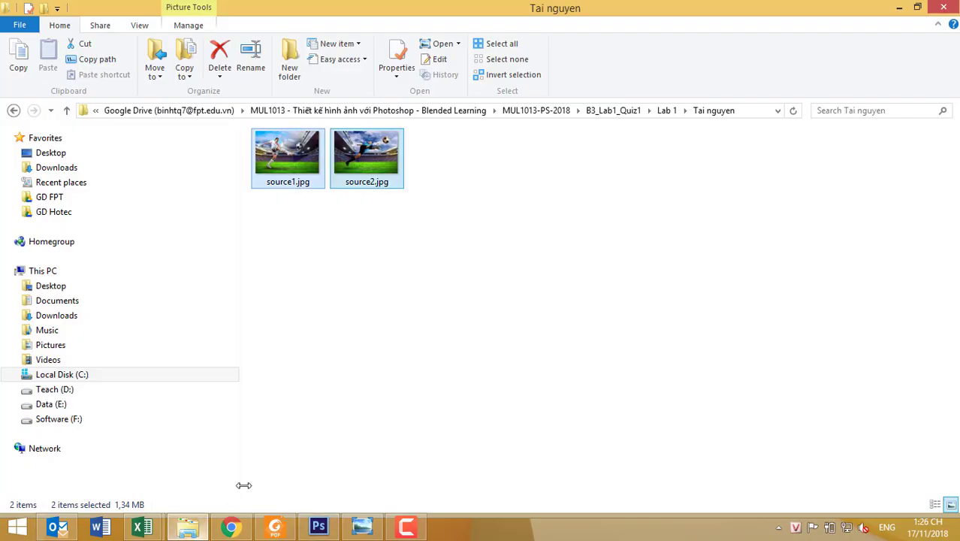
{"action": "left_click", "coordinate": [328, 254]}
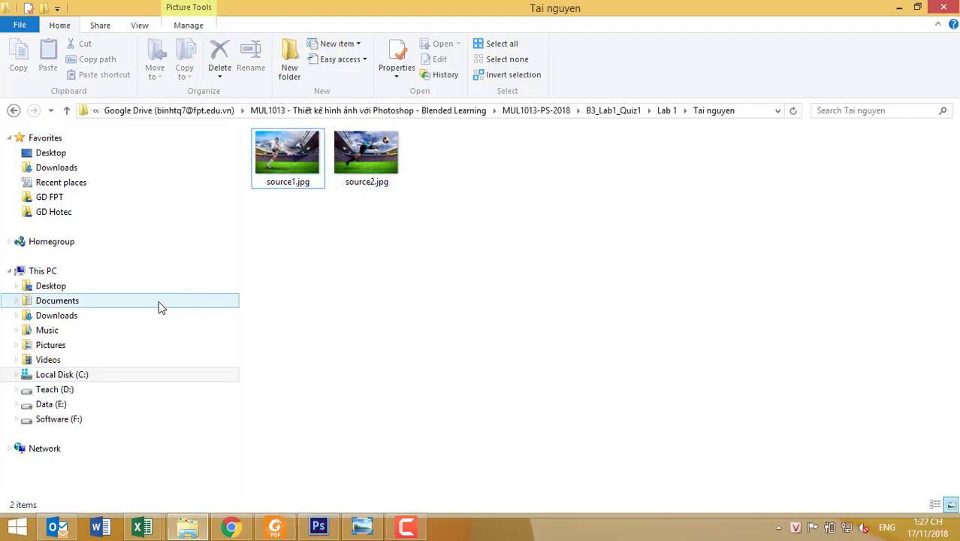
{"action": "left_click", "coordinate": [51, 154]}
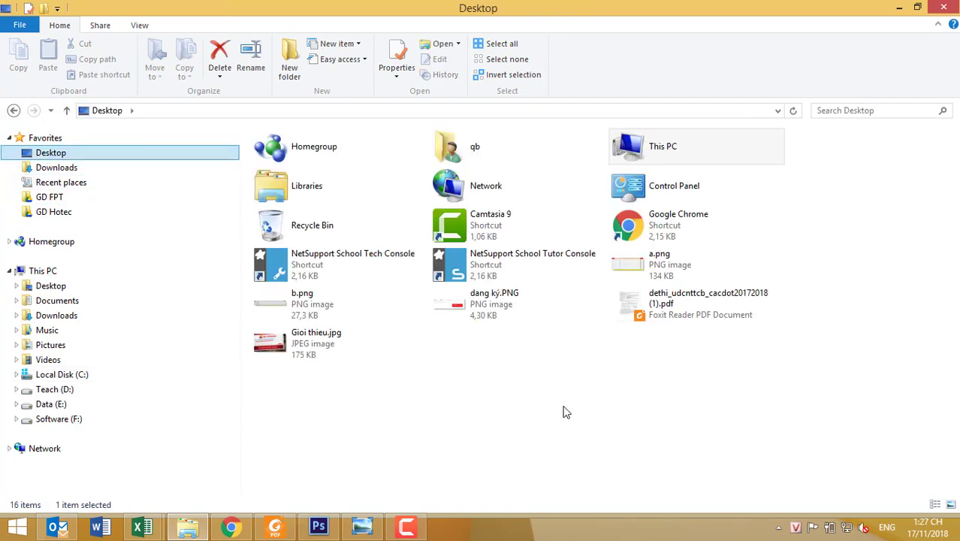
{"action": "left_click", "coordinate": [60, 301]}
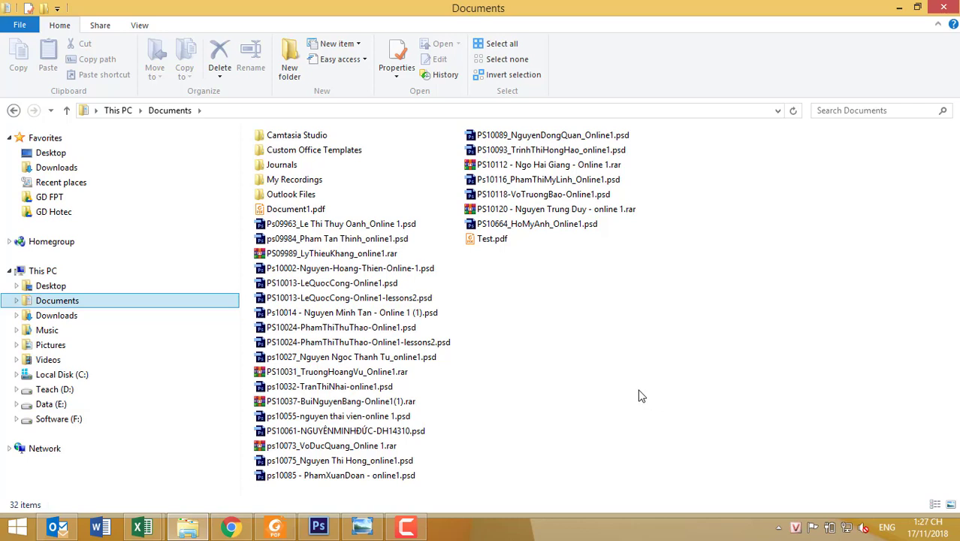
- Show the floodlit stadium image in Chrome's 'sân bóng đá đẹp' results, dismissing its Save As dialog
{"action": "left_click", "coordinate": [45, 286]}
{"action": "left_click", "coordinate": [231, 526]}
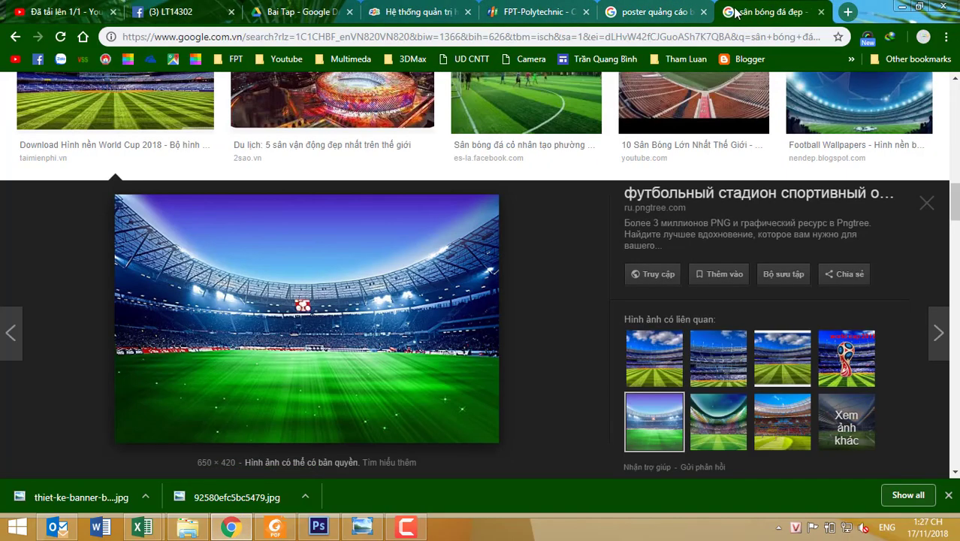
{"action": "left_click", "coordinate": [762, 12]}
{"action": "right_click", "coordinate": [392, 269]}
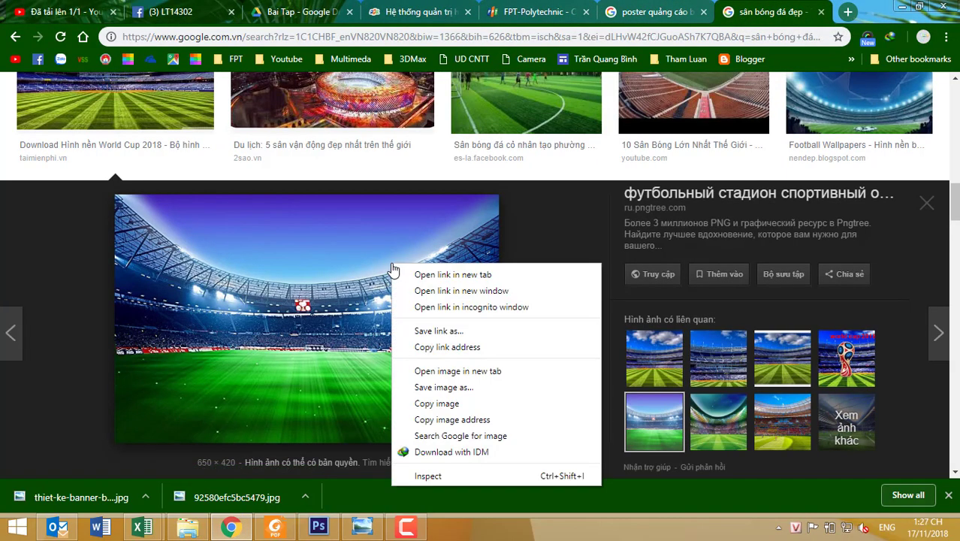
{"action": "left_click", "coordinate": [434, 389]}
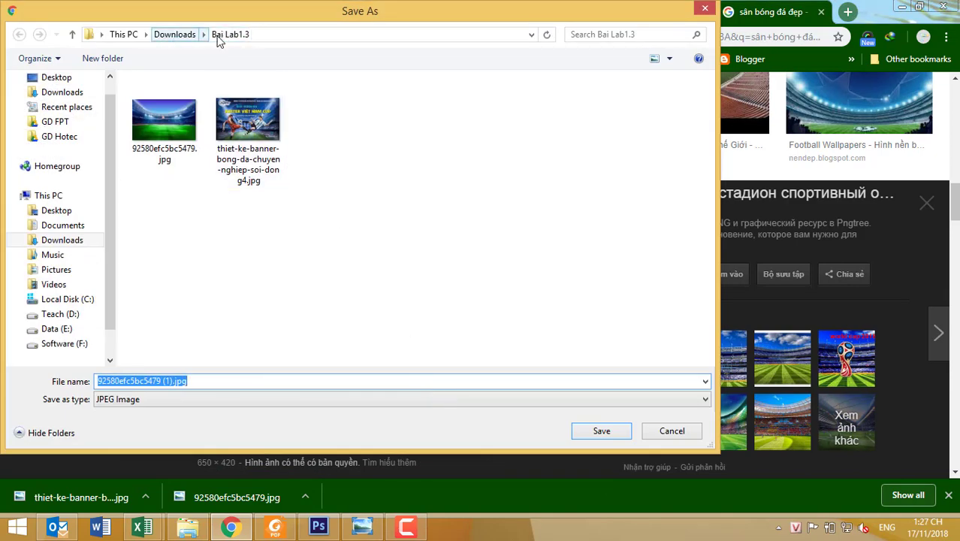
{"action": "left_click", "coordinate": [668, 433]}
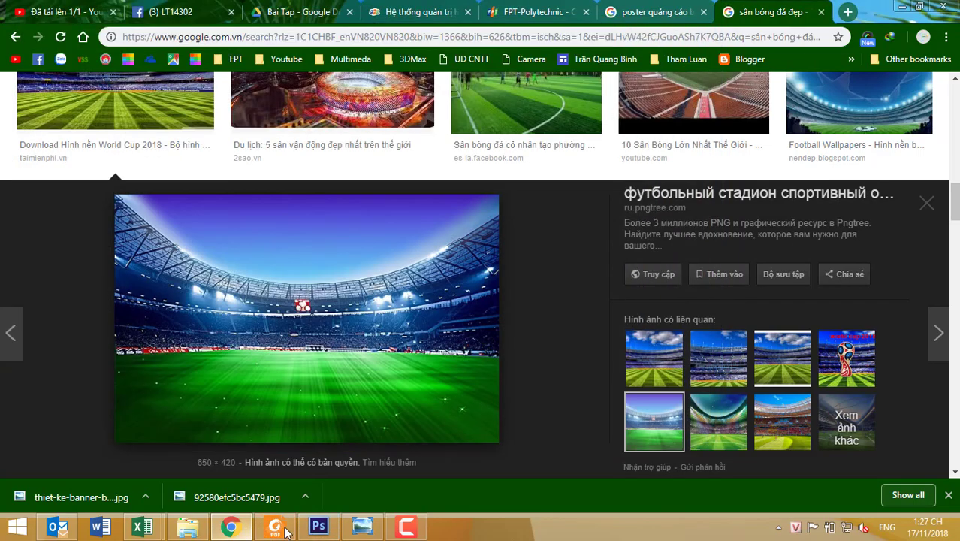
- Open 92580efc5bc5479.jpg from This PC > Downloads > Bai Lab1.3 in Photoshop
{"action": "left_click", "coordinate": [318, 527]}
{"action": "left_click", "coordinate": [39, 9]}
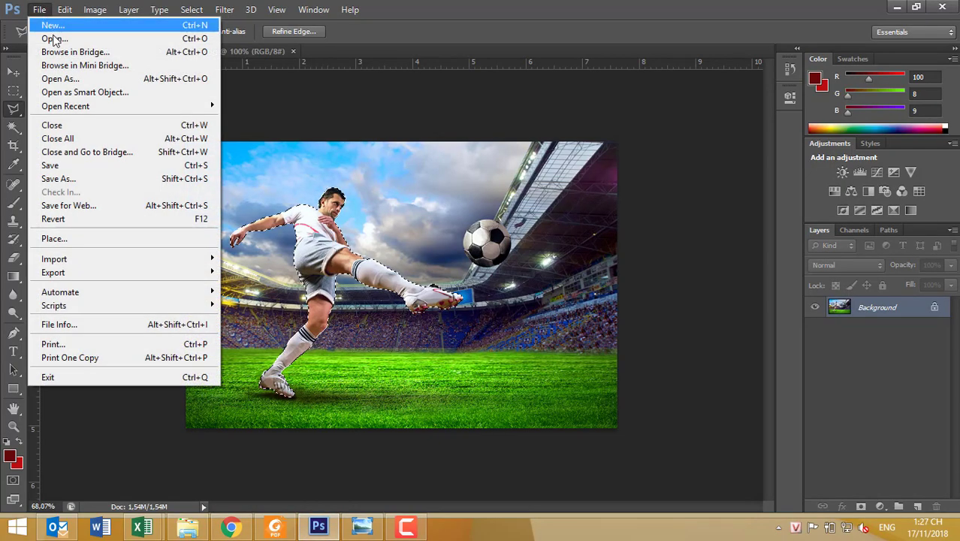
{"action": "left_click", "coordinate": [28, 36]}
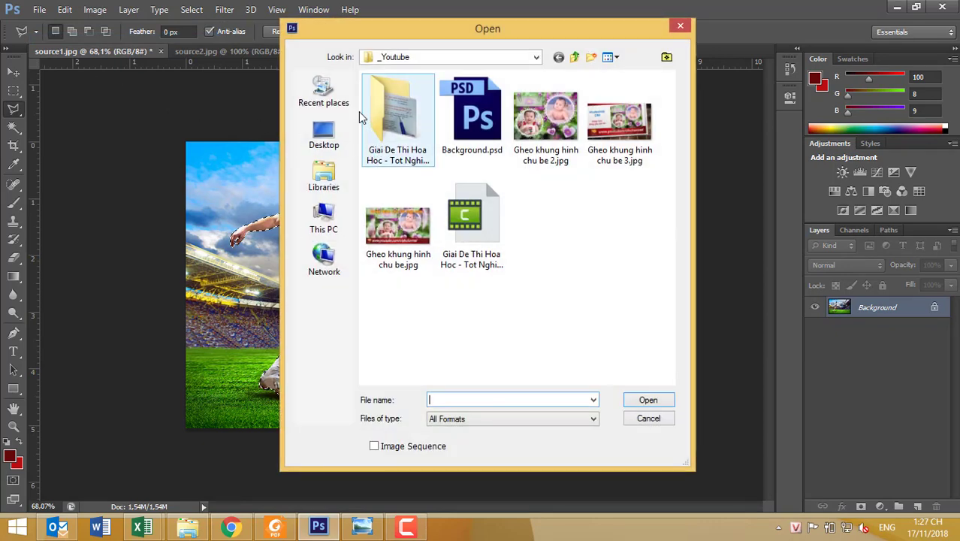
{"action": "left_click", "coordinate": [327, 229]}
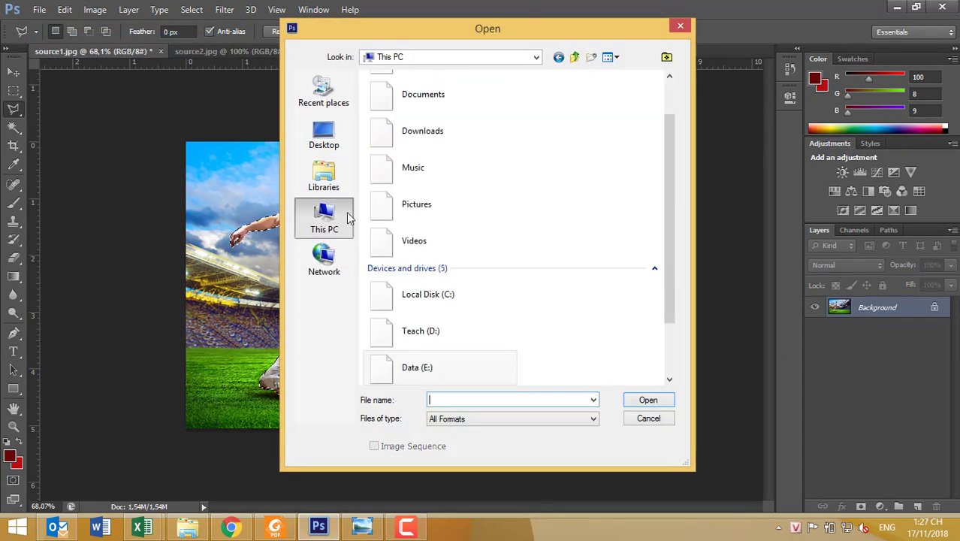
{"action": "double_click", "coordinate": [408, 123]}
{"action": "double_click", "coordinate": [402, 94]}
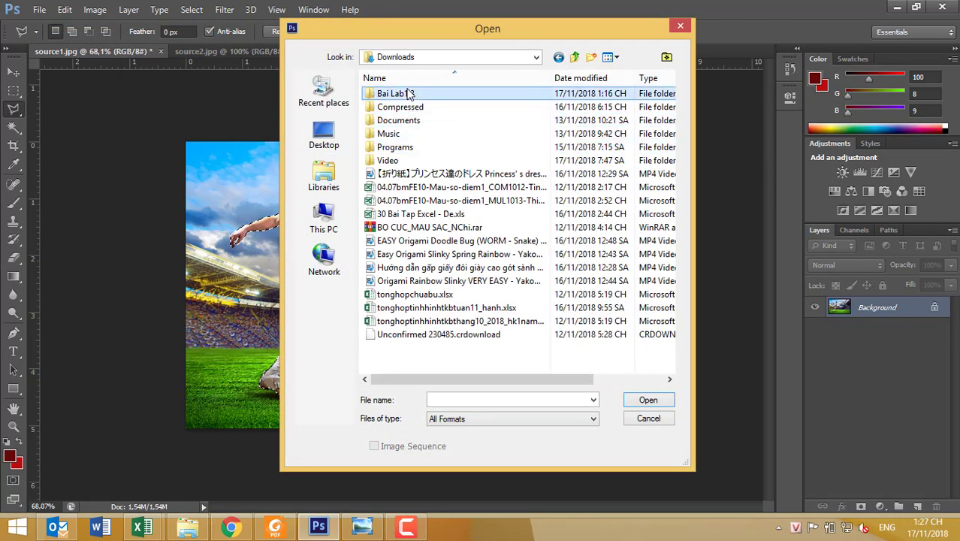
{"action": "double_click", "coordinate": [411, 133]}
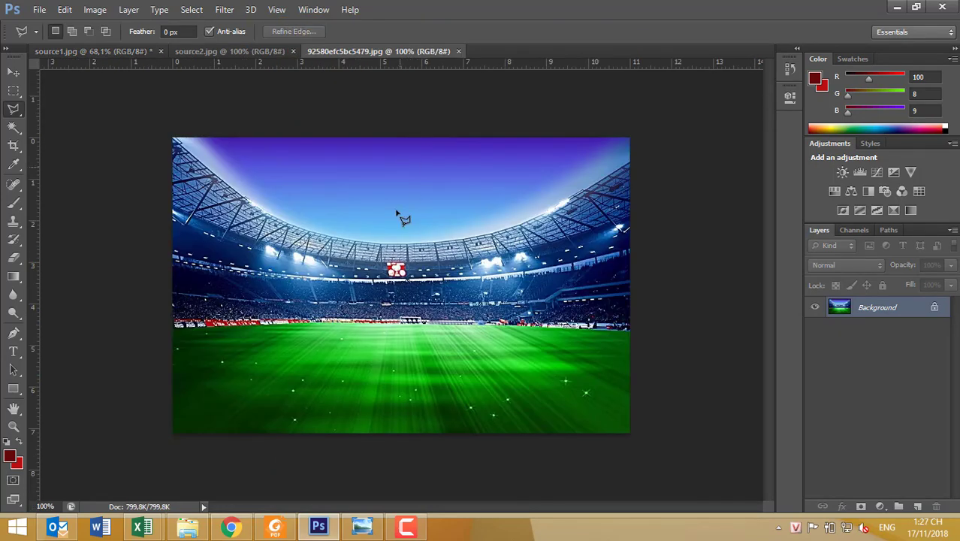
- Paste the player as Layer 1, scale him to about 63%, and place him lower-left
{"action": "key", "text": "ctrl+v"}
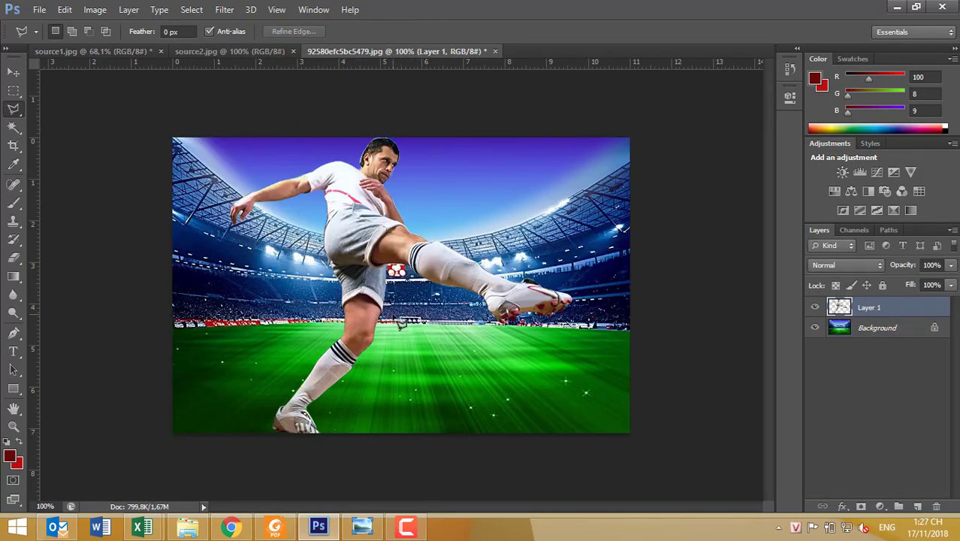
{"action": "left_click", "coordinate": [12, 74]}
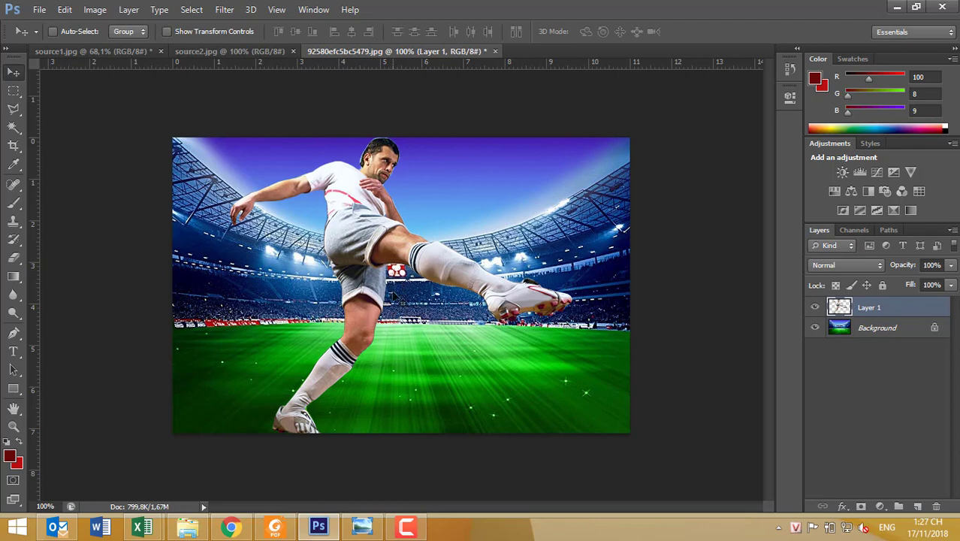
{"action": "key", "text": "ctrl+t"}
{"action": "left_click_drag", "start_coordinate": [571, 446], "coordinate": [413, 333]}
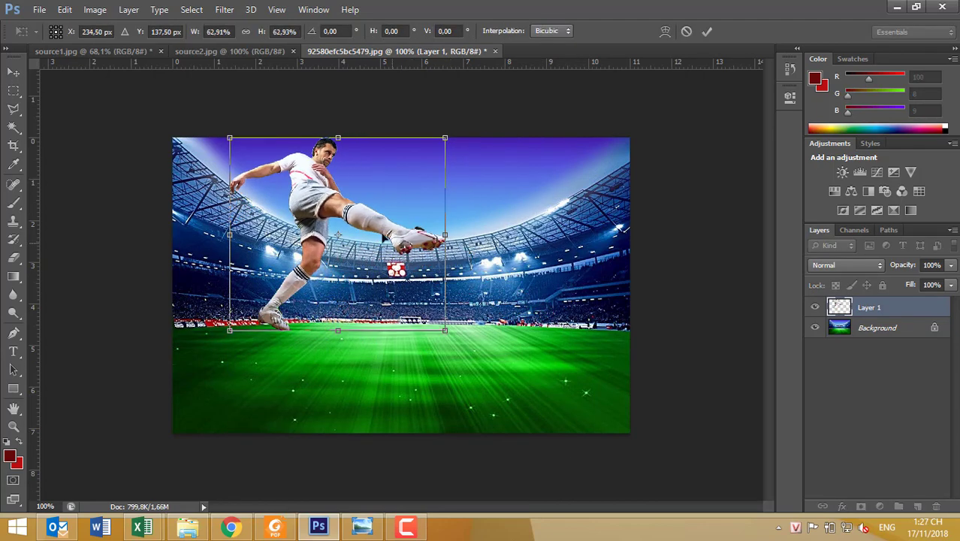
{"action": "left_click_drag", "start_coordinate": [398, 263], "coordinate": [379, 342]}
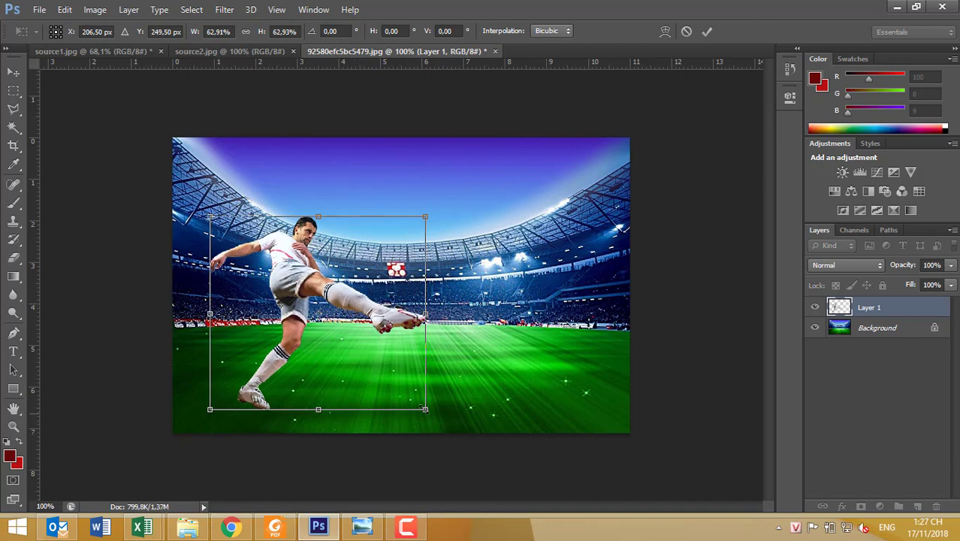
{"action": "left_click_drag", "start_coordinate": [422, 407], "coordinate": [406, 392]}
{"action": "key", "text": "Return"}
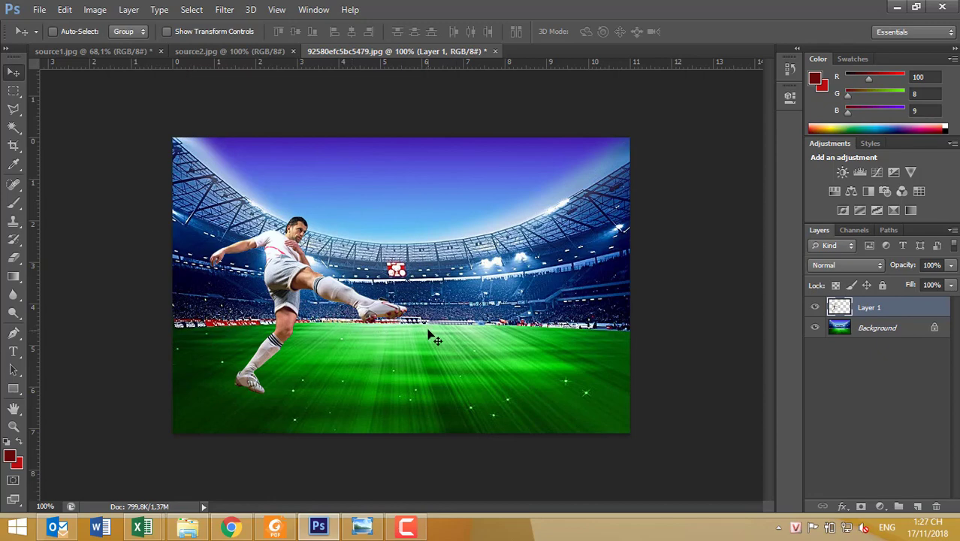
{"action": "left_click", "coordinate": [214, 51]}
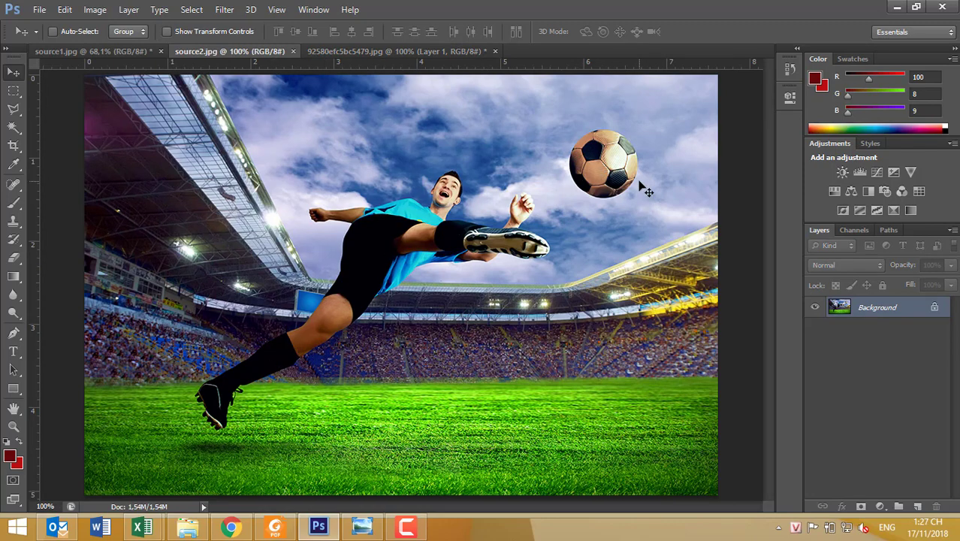
- Zoom onto the football and drag guides to its top and left edges, testing an elliptical selection
{"action": "scroll", "coordinate": [632, 111], "scroll_direction": "up", "scroll_amount": 2}
{"action": "scroll", "coordinate": [624, 124], "scroll_direction": "up", "scroll_amount": 3}
{"action": "scroll", "coordinate": [523, 209], "scroll_direction": "up", "scroll_amount": 2}
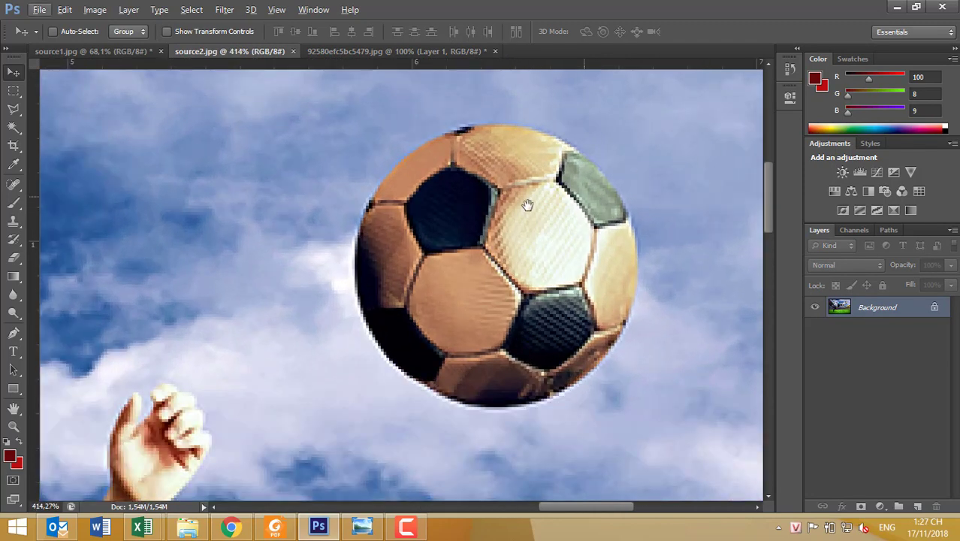
{"action": "scroll", "coordinate": [404, 263], "scroll_direction": "up", "scroll_amount": 2}
{"action": "left_click_drag", "start_coordinate": [404, 263], "coordinate": [389, 247]}
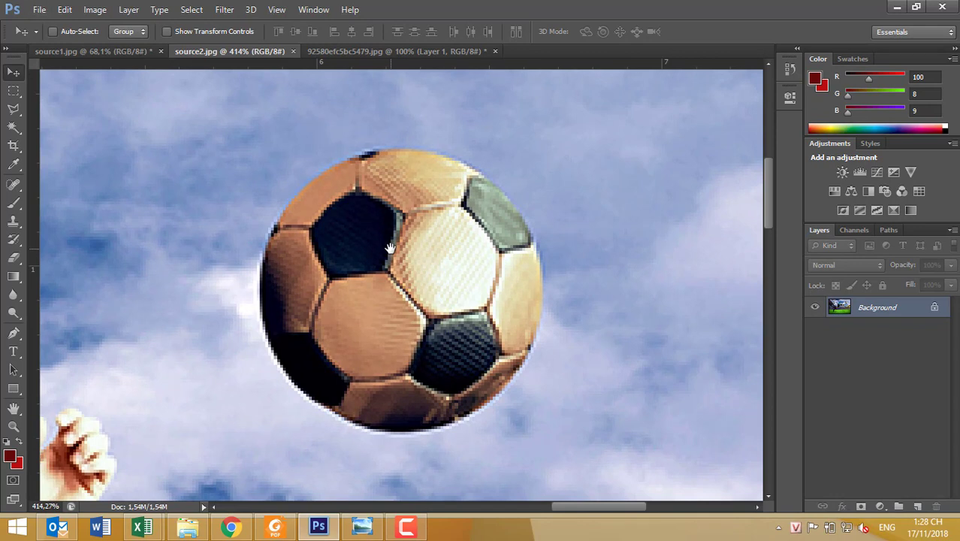
{"action": "left_click", "coordinate": [13, 90]}
{"action": "right_click", "coordinate": [13, 90]}
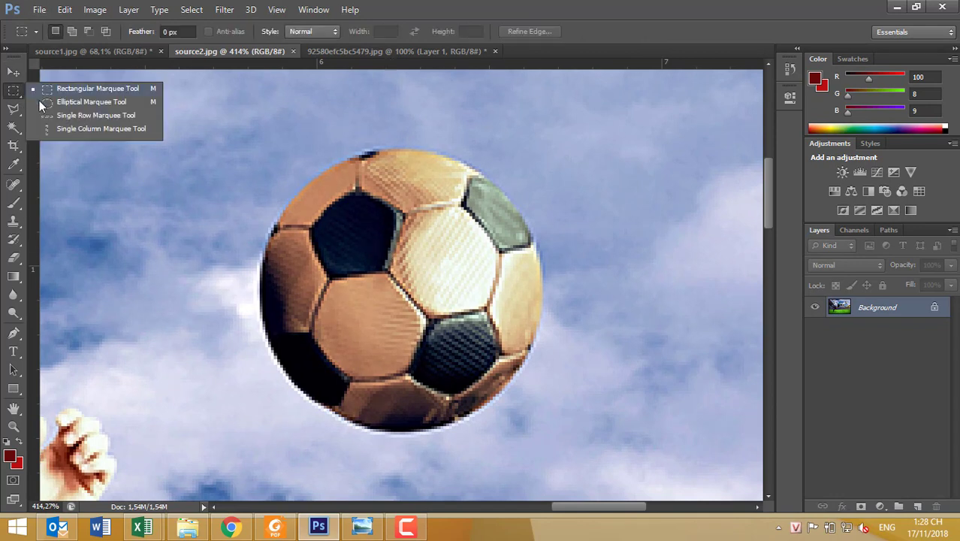
{"action": "left_click", "coordinate": [56, 107]}
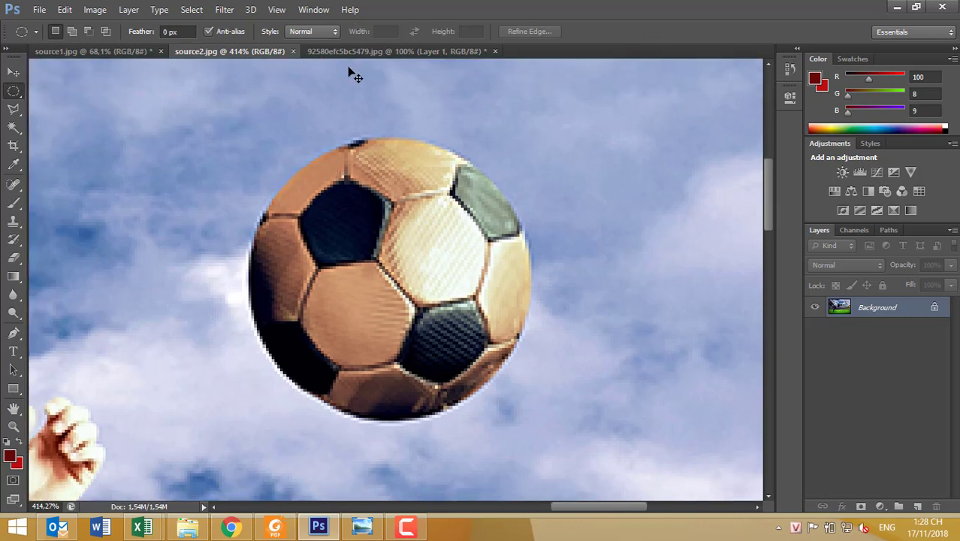
{"action": "left_click_drag", "start_coordinate": [378, 66], "coordinate": [375, 147]}
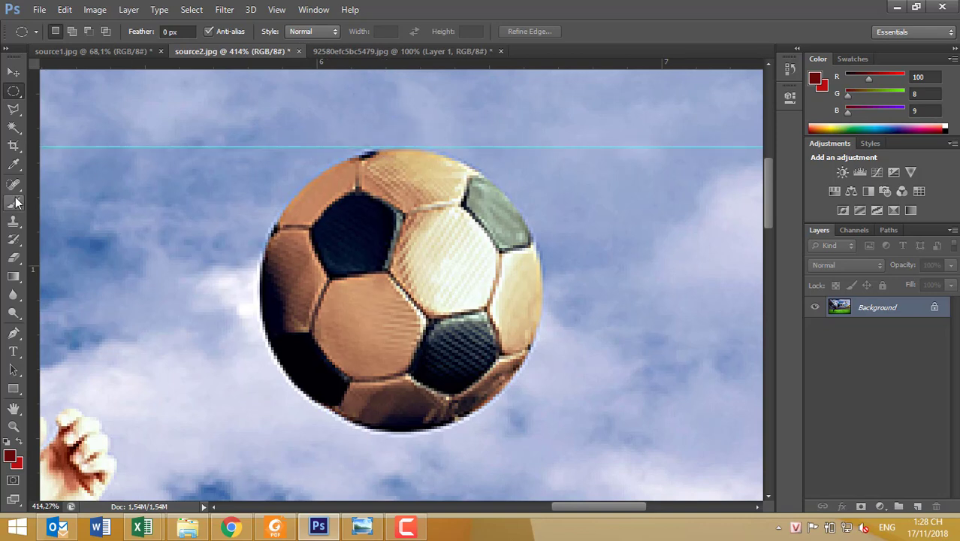
{"action": "left_click_drag", "start_coordinate": [33, 207], "coordinate": [258, 271]}
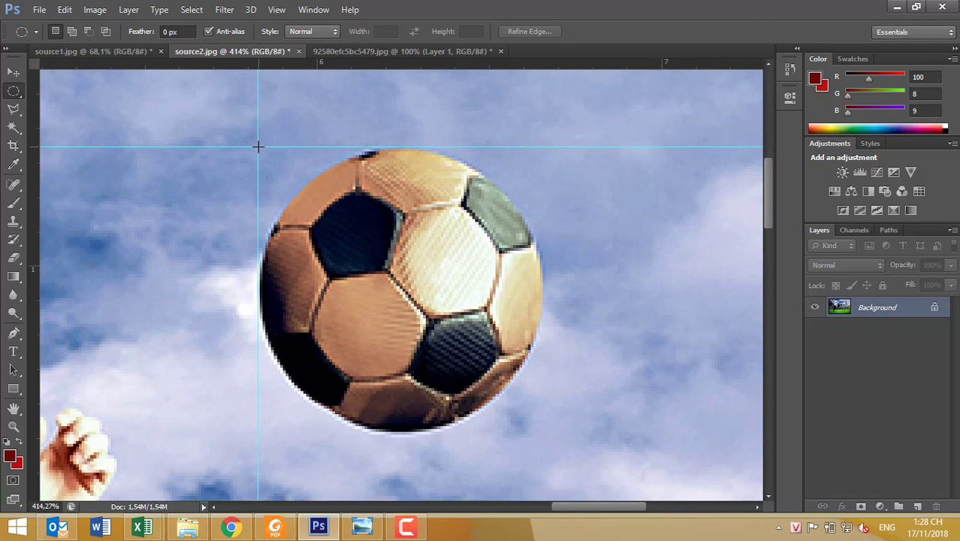
{"action": "mouse_move", "coordinate": [257, 146]}
{"action": "left_mouse_down"}
{"action": "mouse_move", "coordinate": [560, 436]}
{"action": "mouse_move", "coordinate": [540, 434]}
{"action": "mouse_move", "coordinate": [550, 429]}
{"action": "left_mouse_up"}
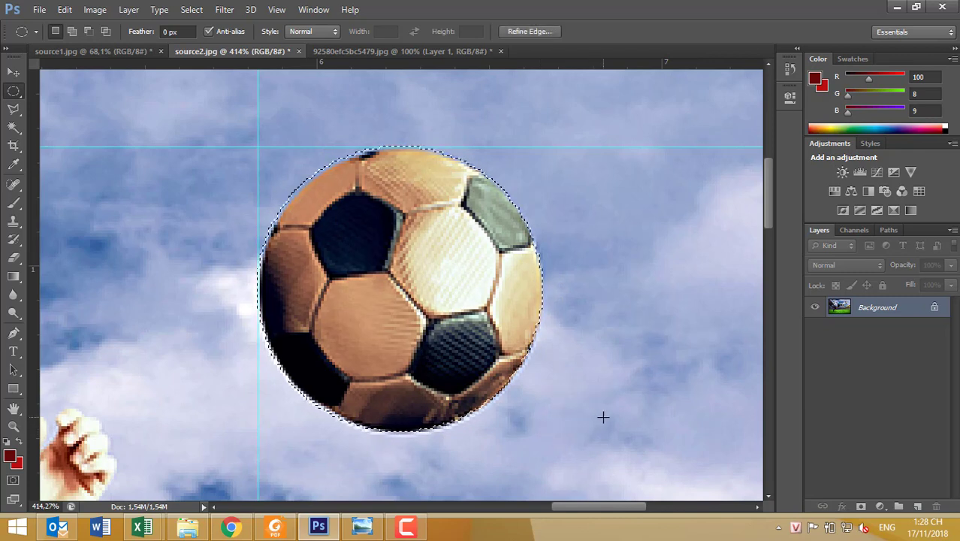
{"action": "left_click", "coordinate": [416, 198]}
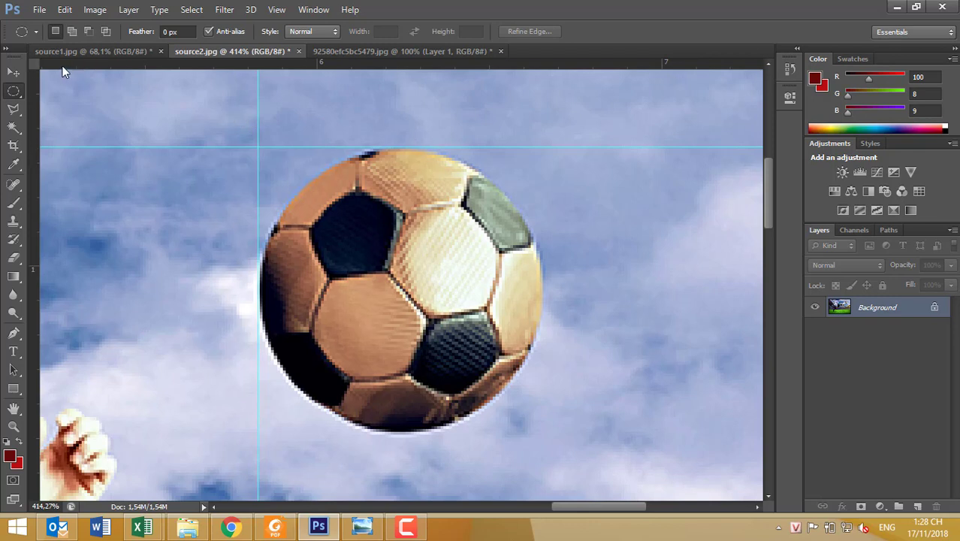
- Remove both guides and draw an elliptical selection aligned with the football's edge
{"action": "left_click", "coordinate": [14, 72]}
{"action": "mouse_move", "coordinate": [342, 148]}
{"action": "left_mouse_down"}
{"action": "mouse_move", "coordinate": [353, 137]}
{"action": "mouse_move", "coordinate": [360, 59]}
{"action": "left_mouse_up"}
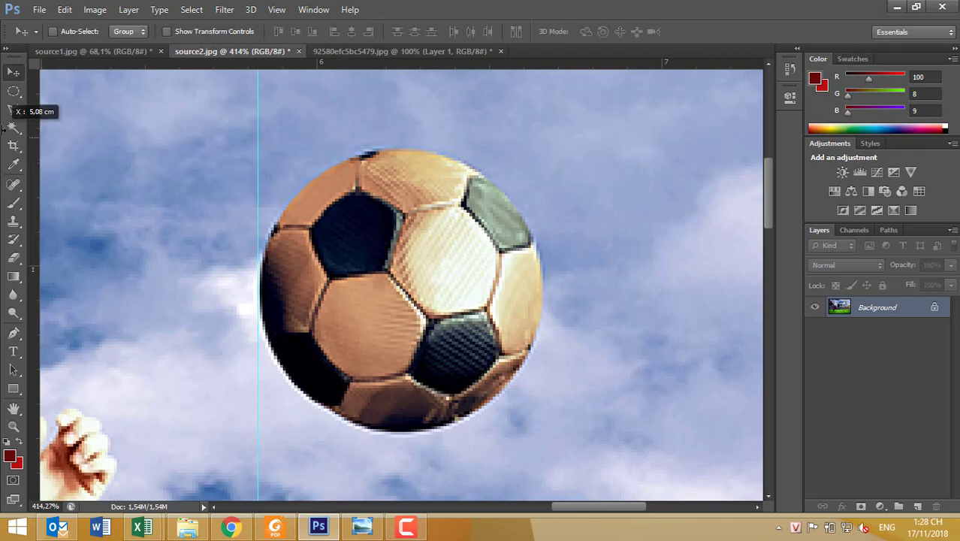
{"action": "left_click_drag", "start_coordinate": [258, 158], "coordinate": [15, 104]}
{"action": "left_click", "coordinate": [14, 90]}
{"action": "left_click_drag", "start_coordinate": [278, 184], "coordinate": [546, 441]}
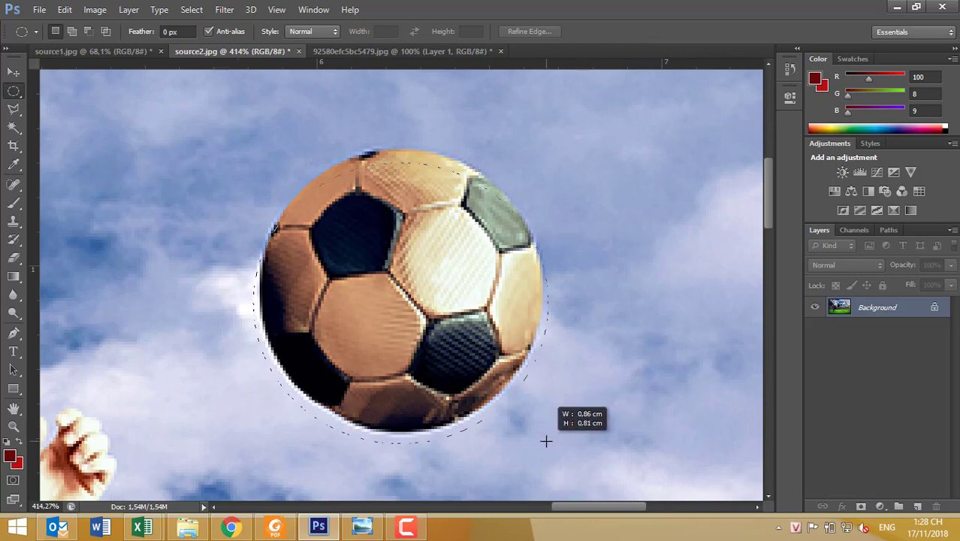
{"action": "key", "text": "space"}
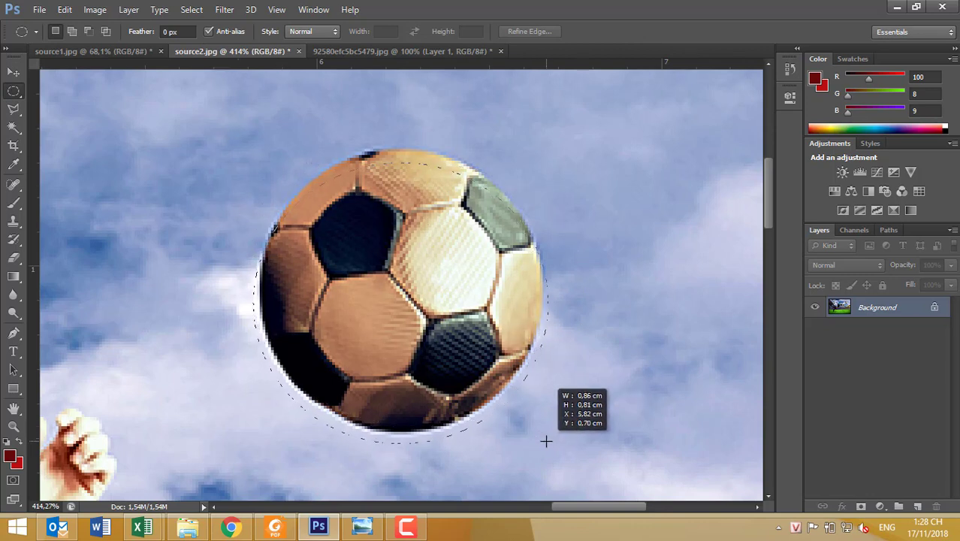
{"action": "left_click_drag", "start_coordinate": [546, 442], "coordinate": [540, 429]}
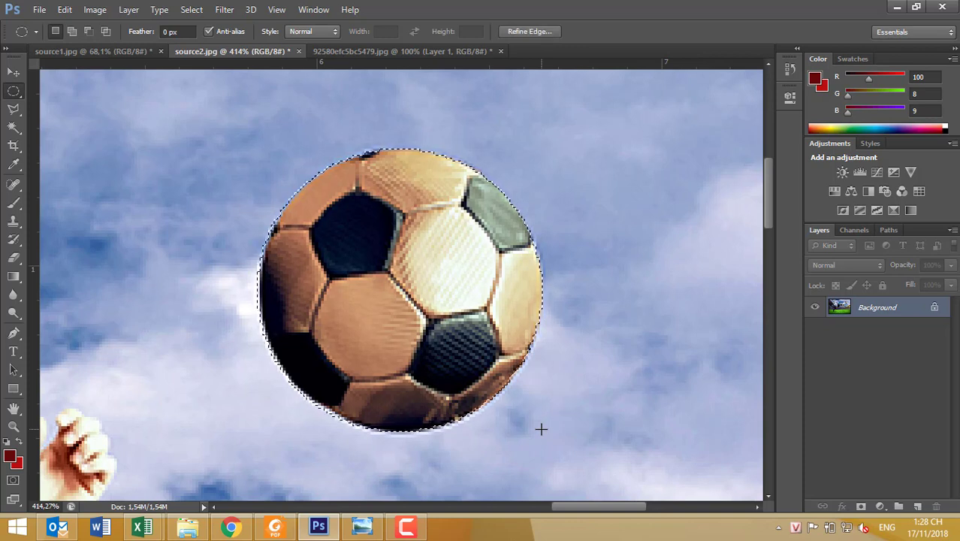
- Paste the football onto Layer 2 and shrink it to about 72% beside the kicking boot
{"action": "left_click", "coordinate": [321, 50]}
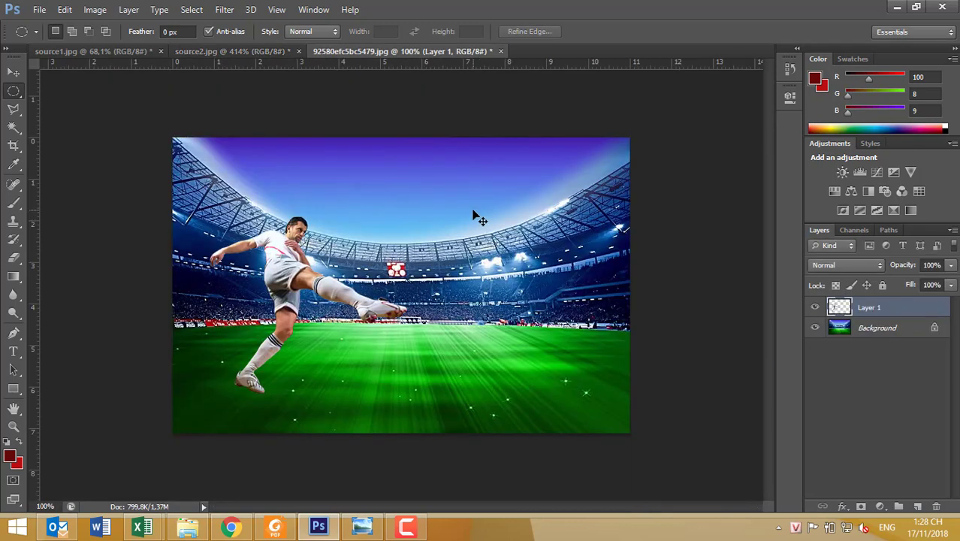
{"action": "key", "text": "ctrl+v"}
{"action": "key", "text": "ctrl+t"}
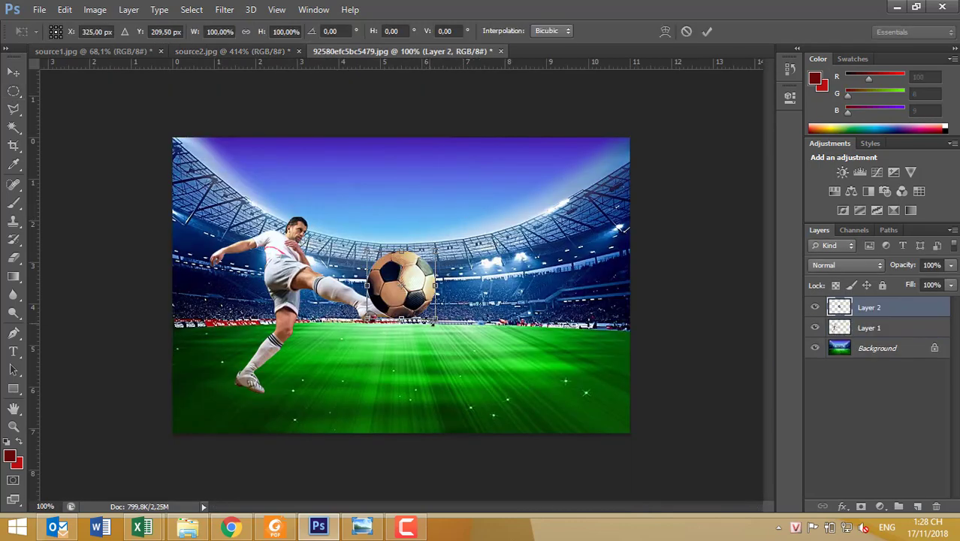
{"action": "mouse_move", "coordinate": [436, 319]}
{"action": "left_mouse_down"}
{"action": "mouse_move", "coordinate": [427, 310]}
{"action": "mouse_move", "coordinate": [434, 276]}
{"action": "left_mouse_up"}
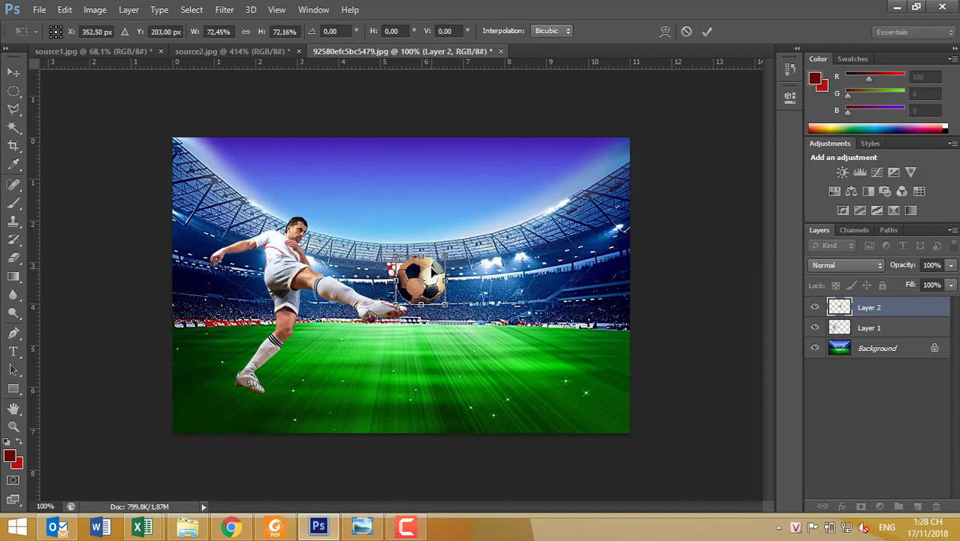
{"action": "key", "text": "Return"}
{"action": "key", "text": "m"}
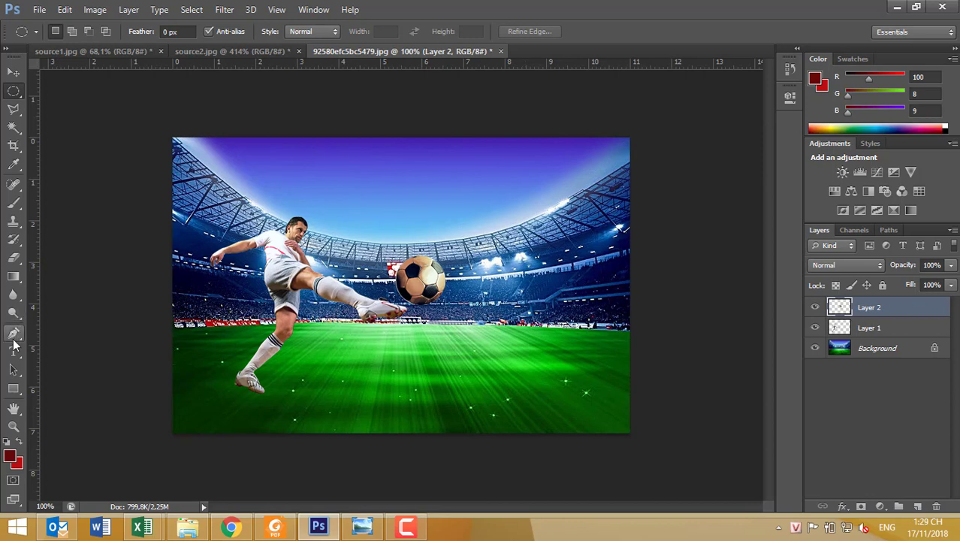
- Start text Layer 3 on the poster, keeping the font as Arial Bold Italic 38.8 pt
{"action": "left_click", "coordinate": [13, 351]}
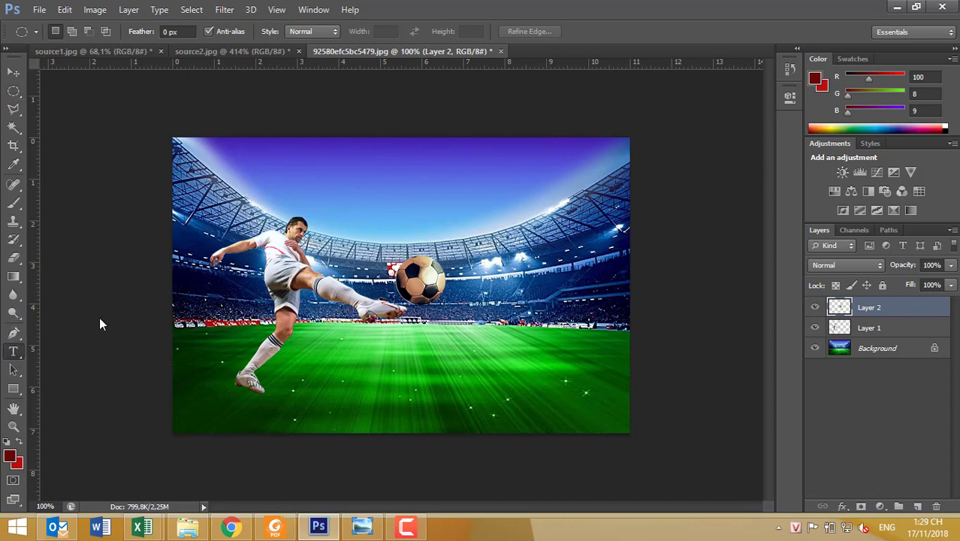
{"action": "left_click", "coordinate": [275, 179]}
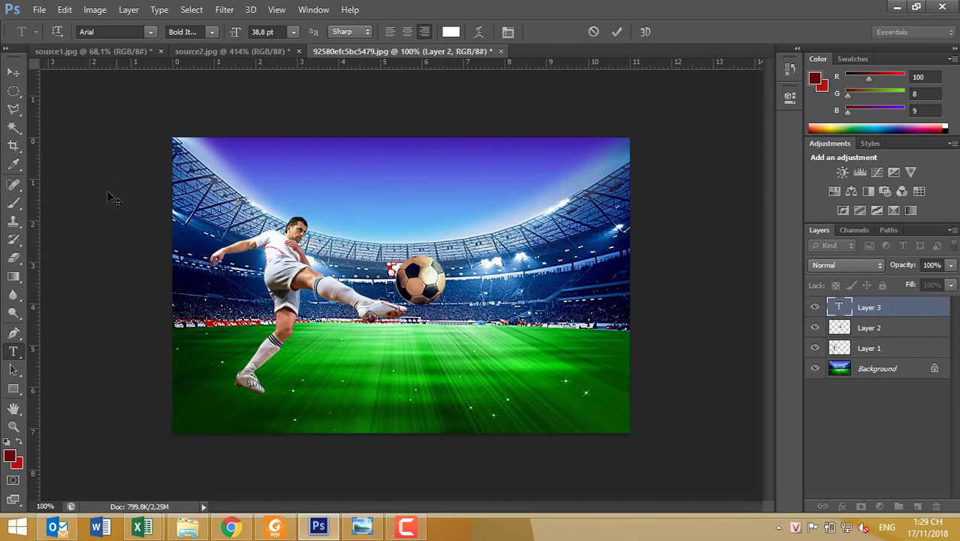
{"action": "left_click", "coordinate": [105, 30]}
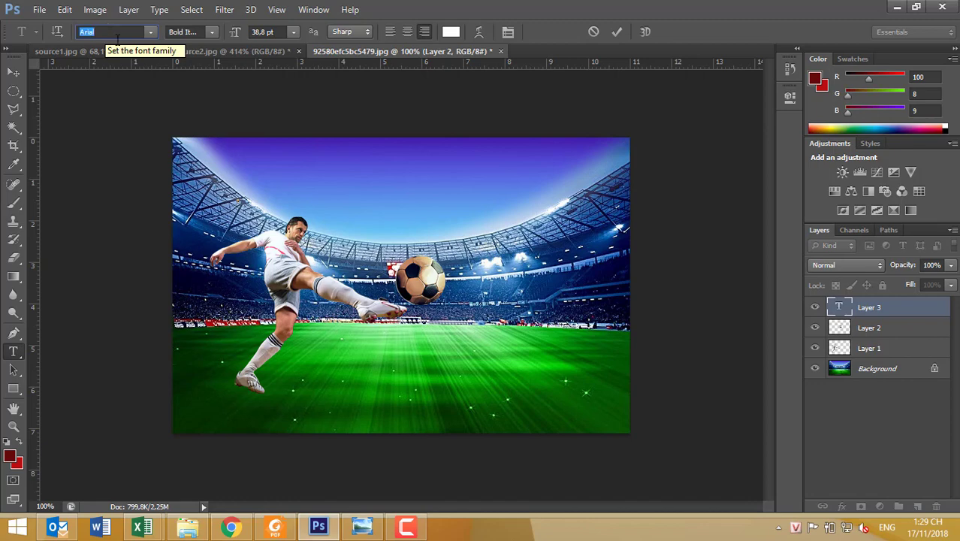
{"action": "left_click", "coordinate": [116, 31]}
{"action": "left_click", "coordinate": [116, 31]}
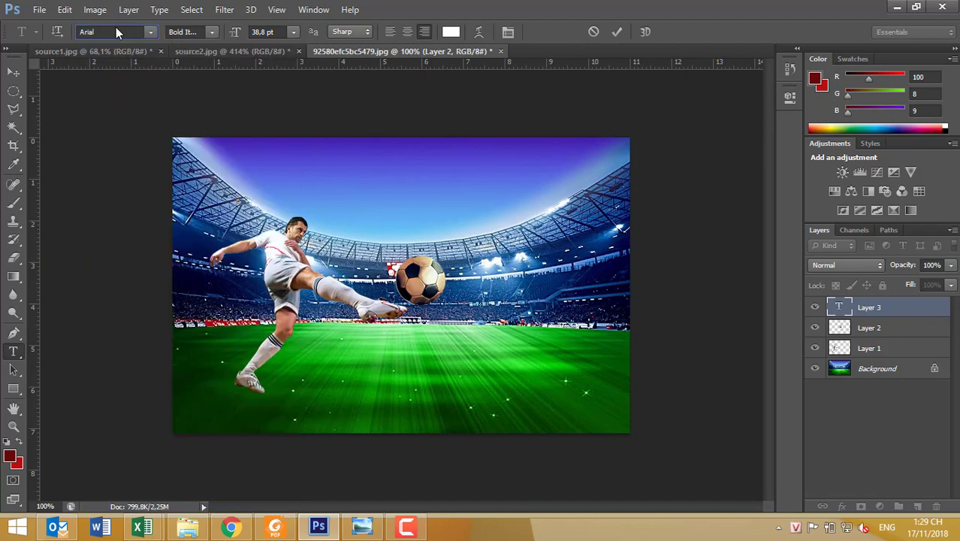
{"action": "left_click", "coordinate": [885, 319]}
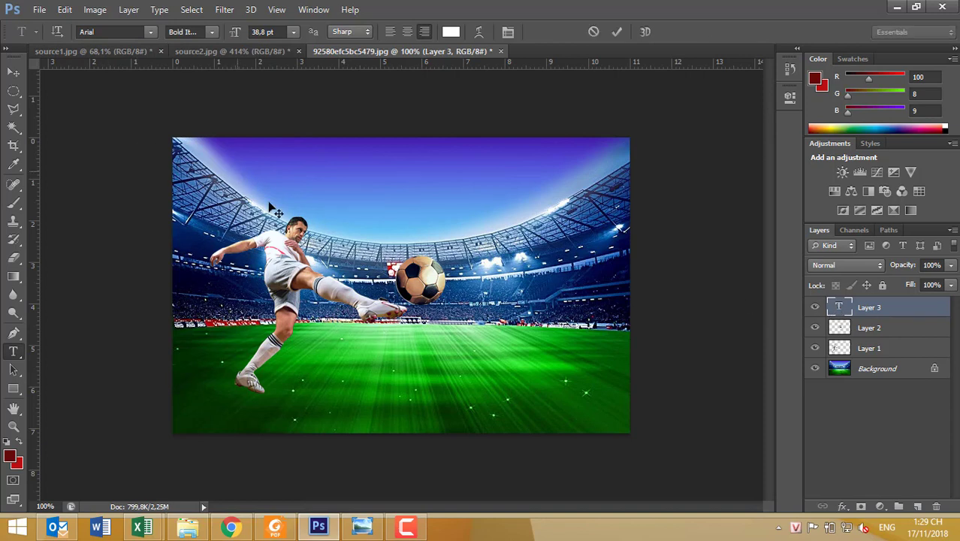
- Type the first title word 'GIẢI', fixing the Vietnamese typing mode and mistyped letters
{"action": "left_click", "coordinate": [238, 179]}
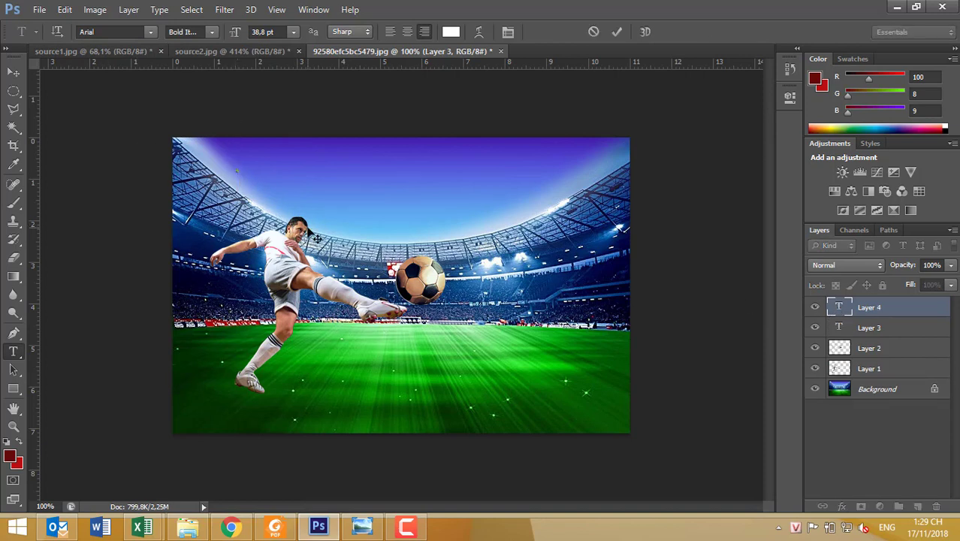
{"action": "type", "text": "GI"}
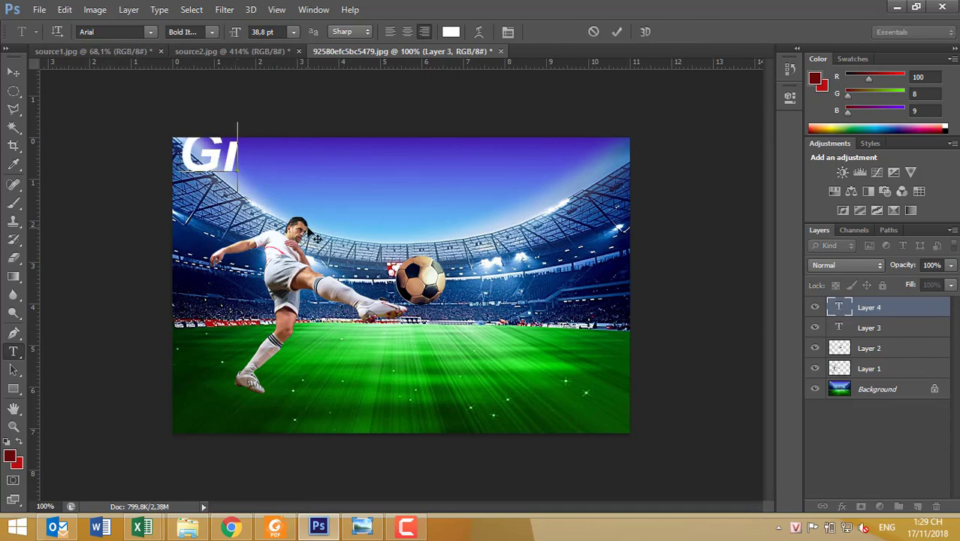
{"action": "key", "text": "BackSpace"}
{"action": "type", "text": "IAR"}
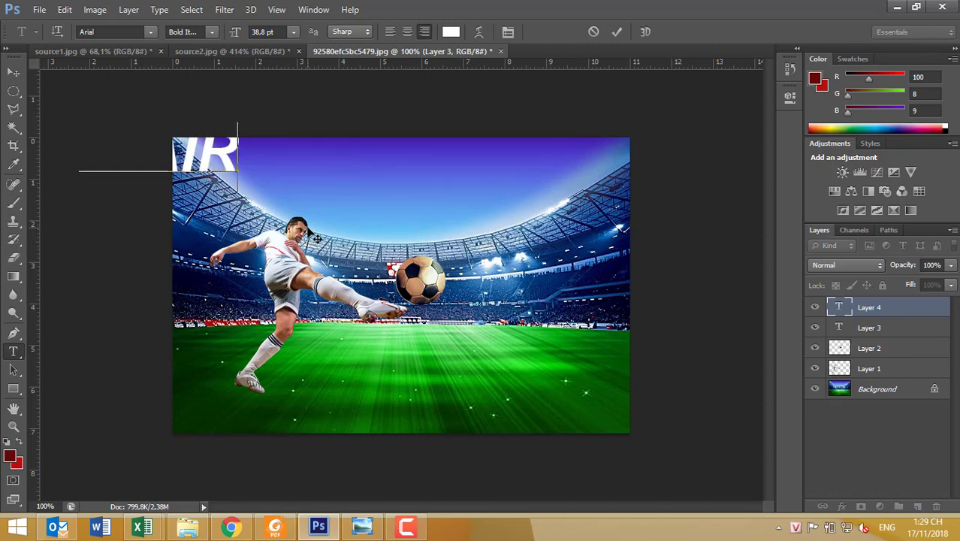
{"action": "left_click_drag", "start_coordinate": [326, 264], "coordinate": [445, 388]}
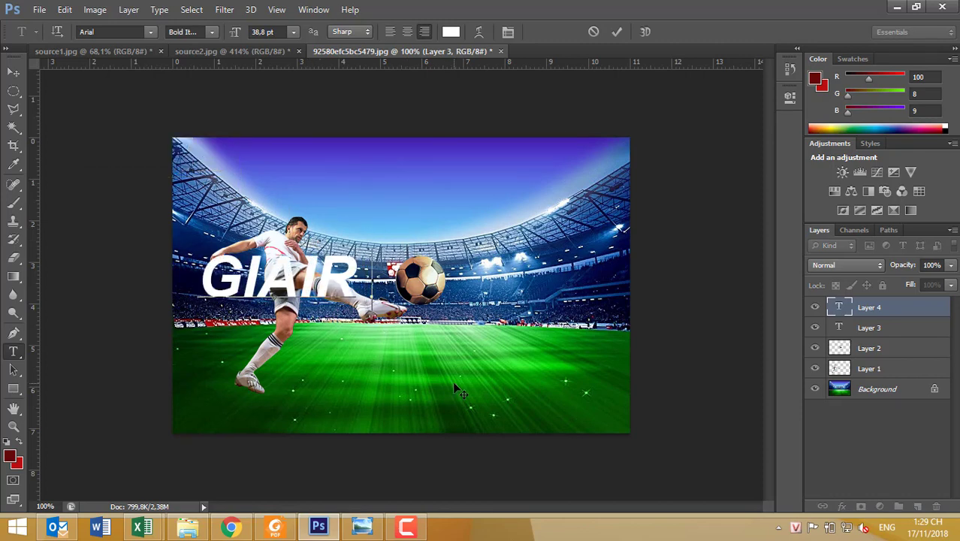
{"action": "right_click", "coordinate": [796, 527]}
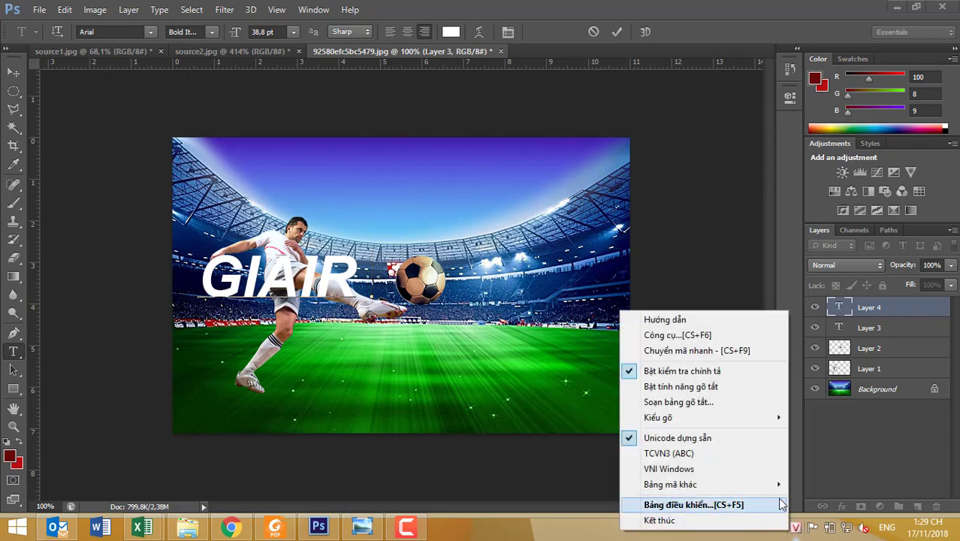
{"action": "mouse_move", "coordinate": [698, 417]}
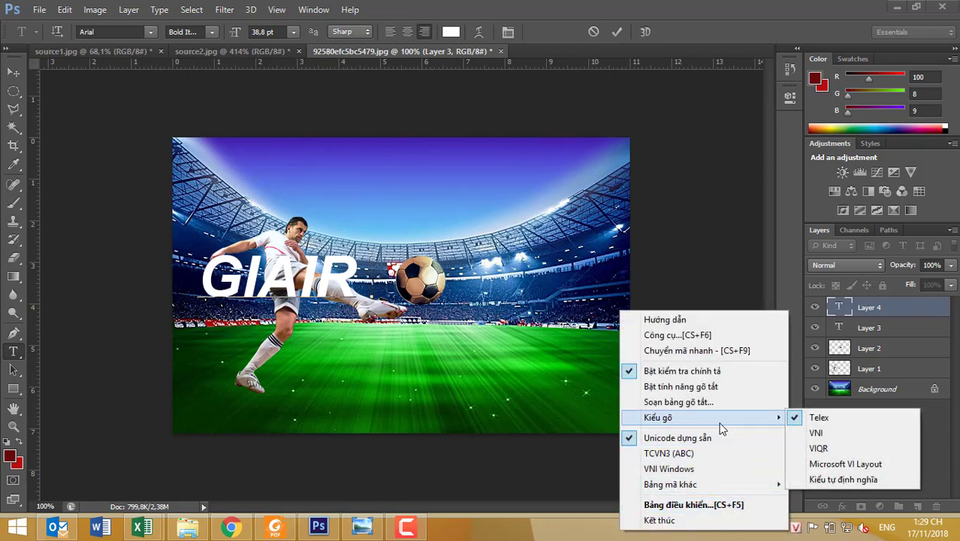
{"action": "left_click", "coordinate": [325, 281]}
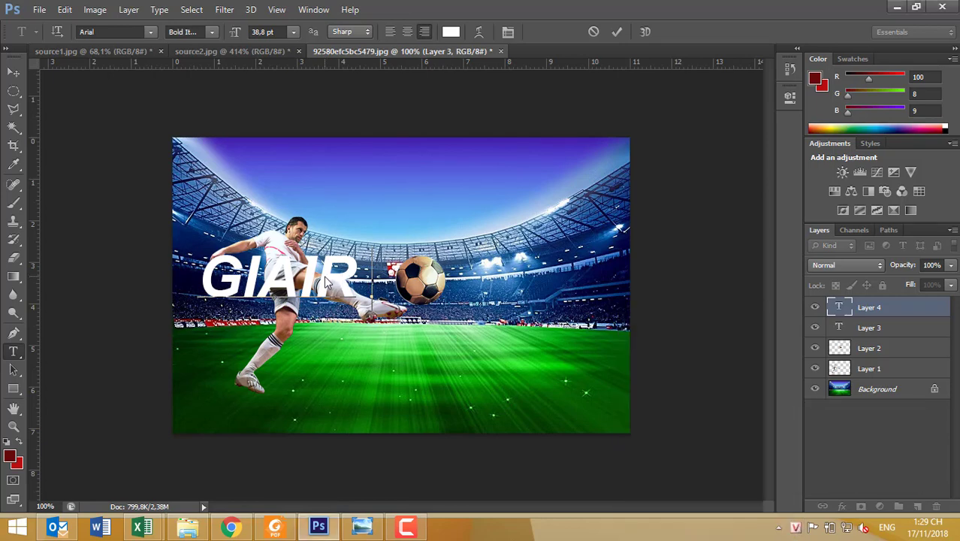
{"action": "key", "text": "ctrl+a"}
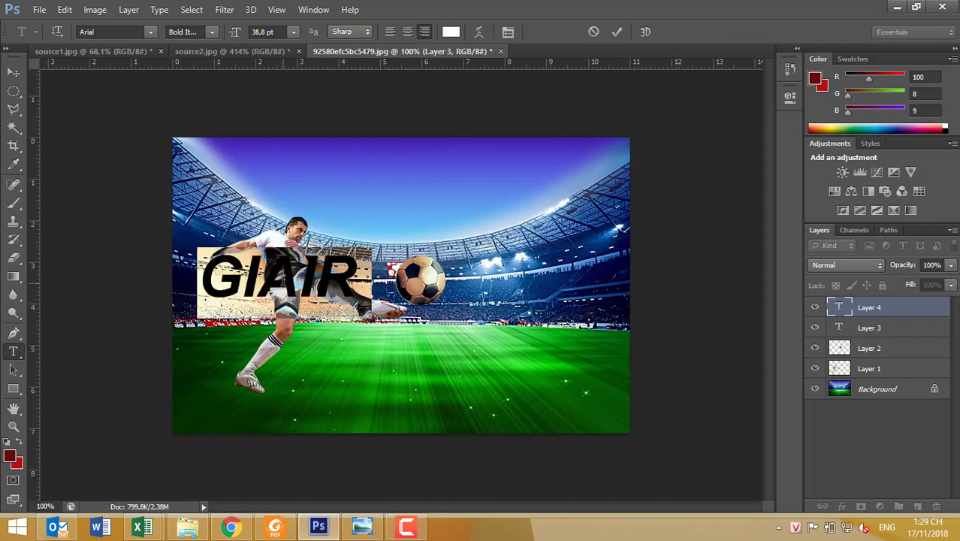
{"action": "type", "text": "gi"}
{"action": "key", "text": "BackSpace"}
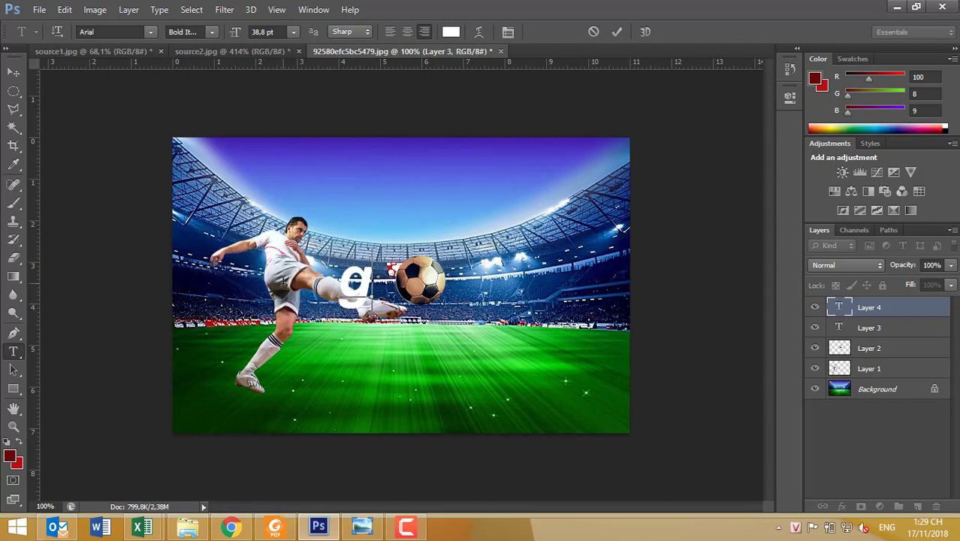
{"action": "key", "text": "BackSpace"}
{"action": "type", "text": "g"}
{"action": "key", "text": "BackSpace"}
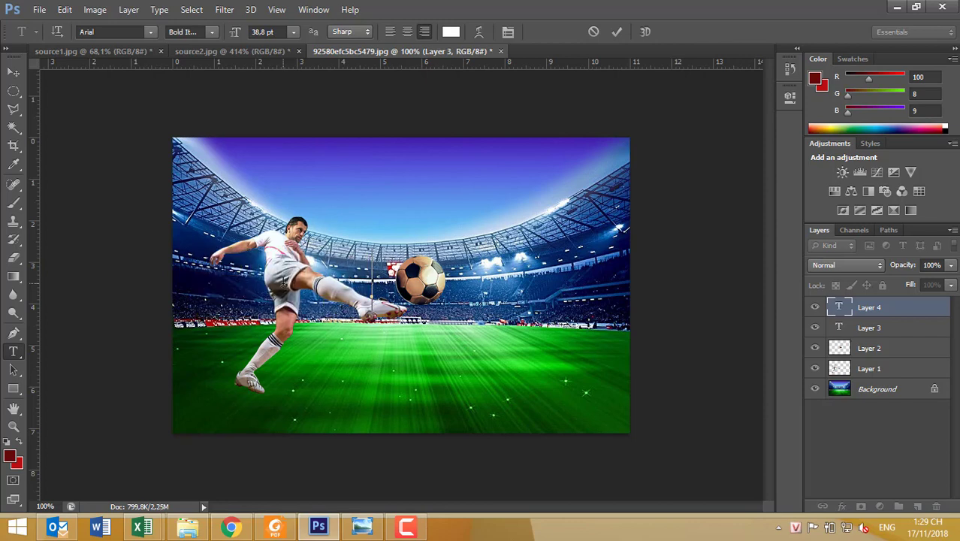
{"action": "type", "text": "GIAI"}
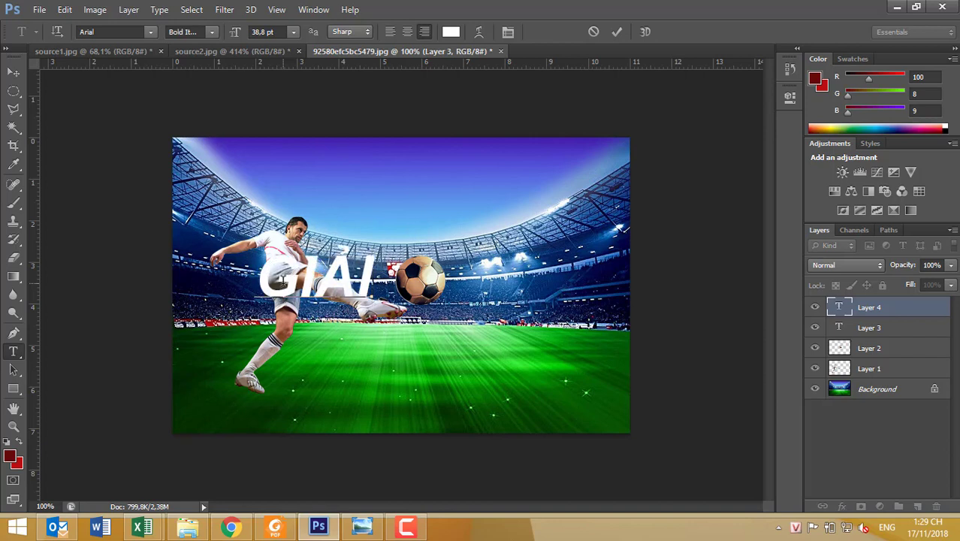
{"action": "type", "text": "R"}
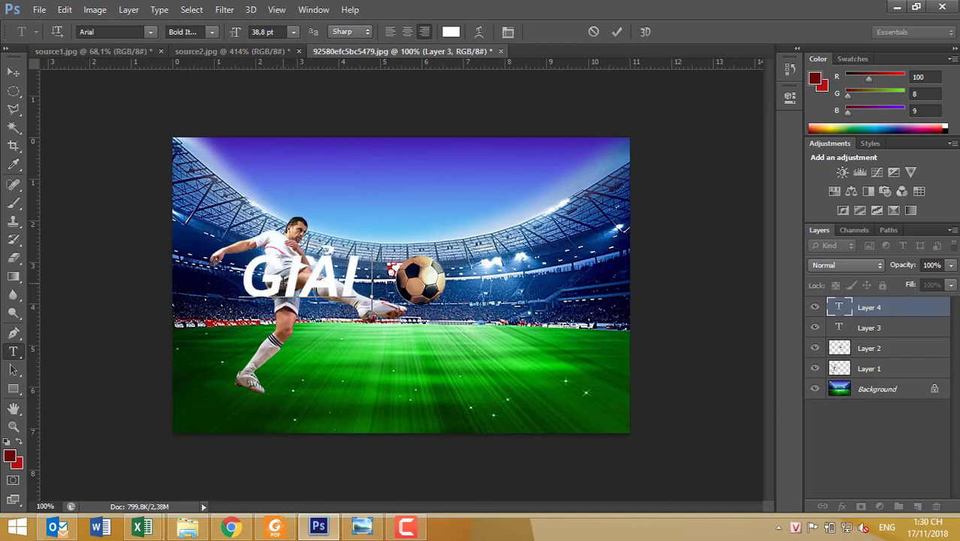
- Move the GIẢI text toward the top-left and set its size to 18 pt
{"action": "left_click_drag", "start_coordinate": [326, 342], "coordinate": [289, 263]}
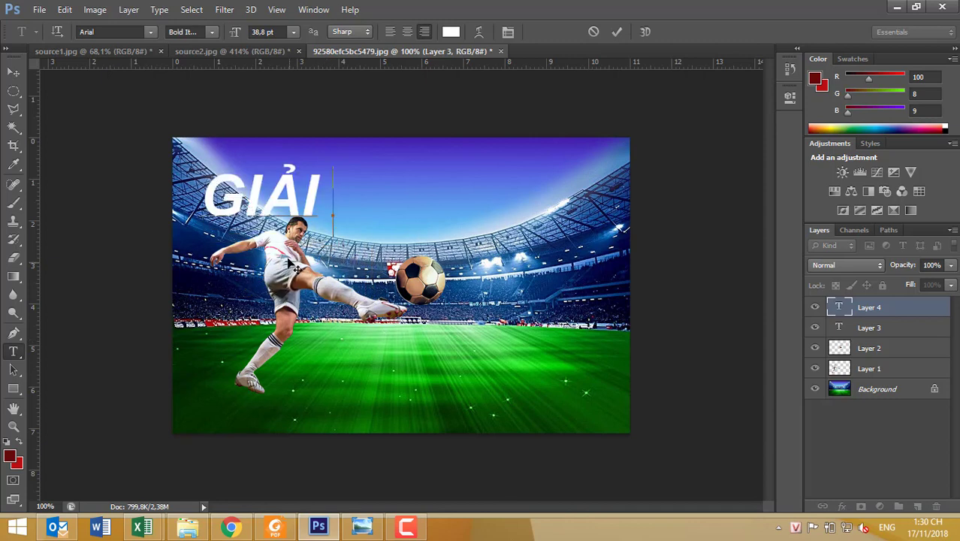
{"action": "left_click_drag", "start_coordinate": [327, 339], "coordinate": [308, 325]}
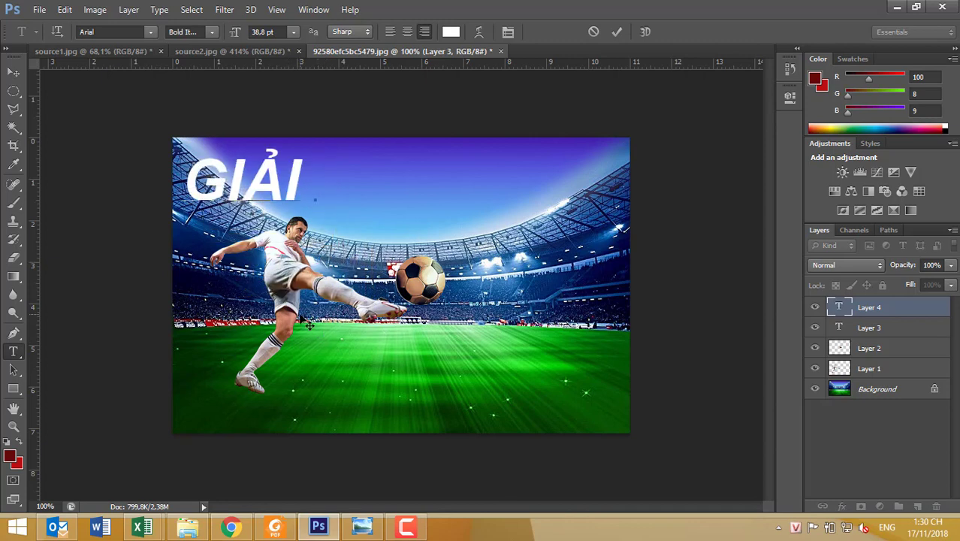
{"action": "key", "text": "ctrl+a"}
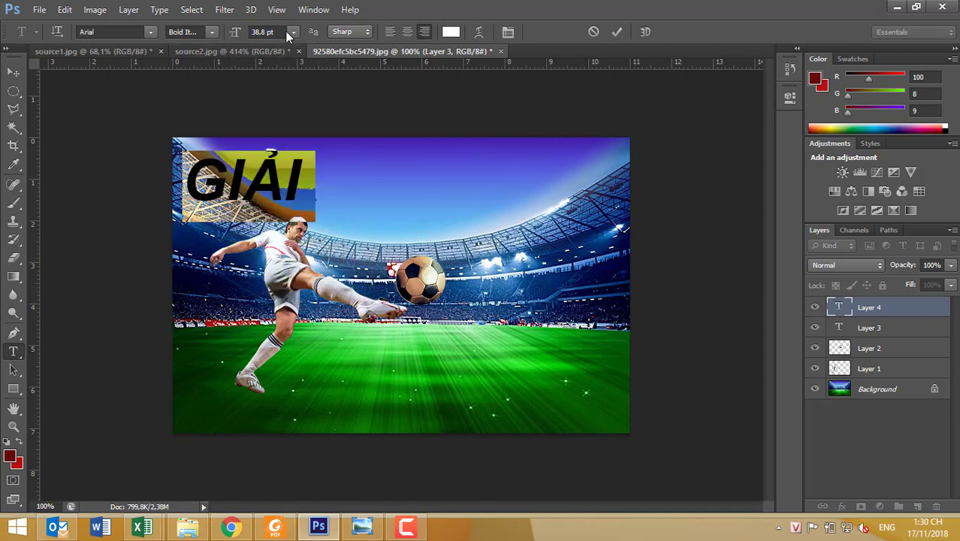
{"action": "left_click", "coordinate": [293, 33]}
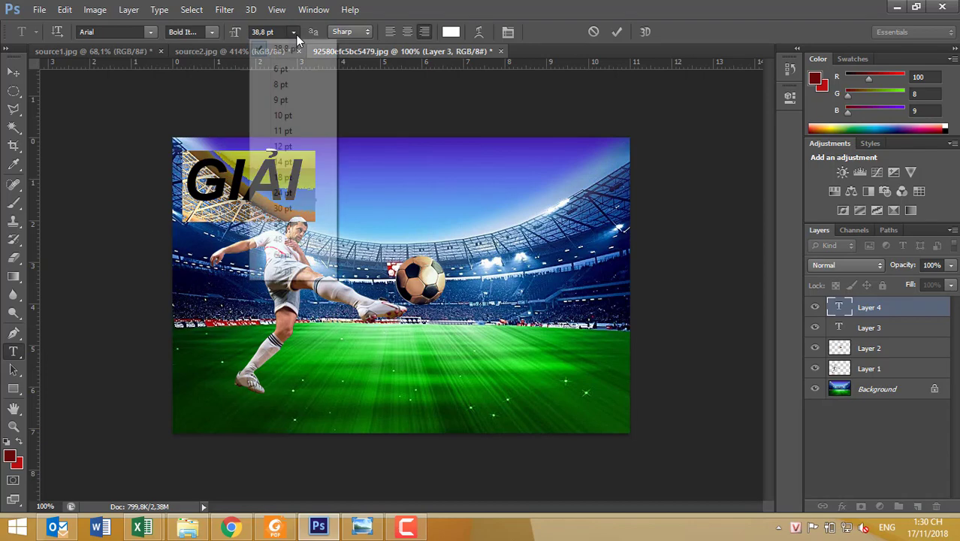
{"action": "left_click", "coordinate": [270, 177]}
{"action": "key", "text": "ctrl+h"}
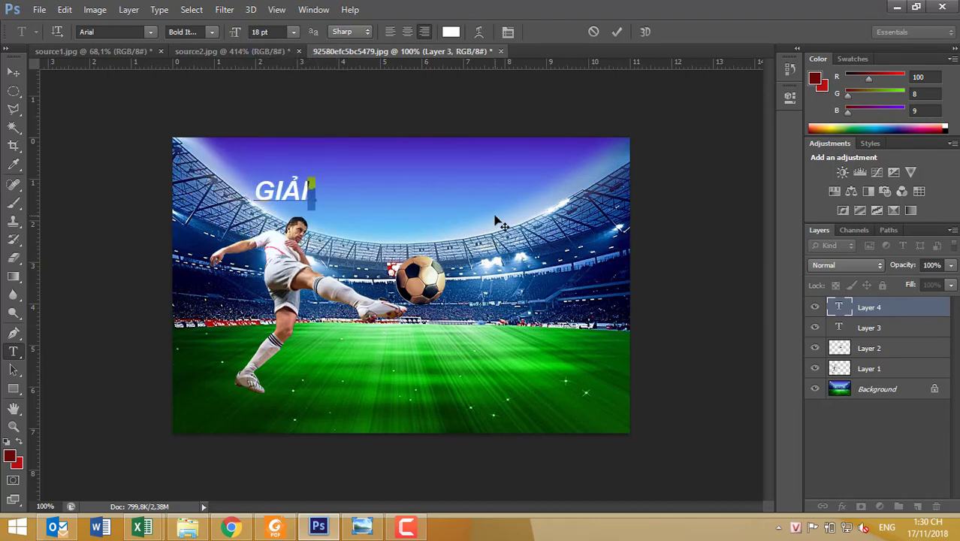
- Finish the title with 'BÓNG ĐÁ NGOẠI HẠNG ANH' and move it across the poster top
{"action": "type", "text": "BONG"}
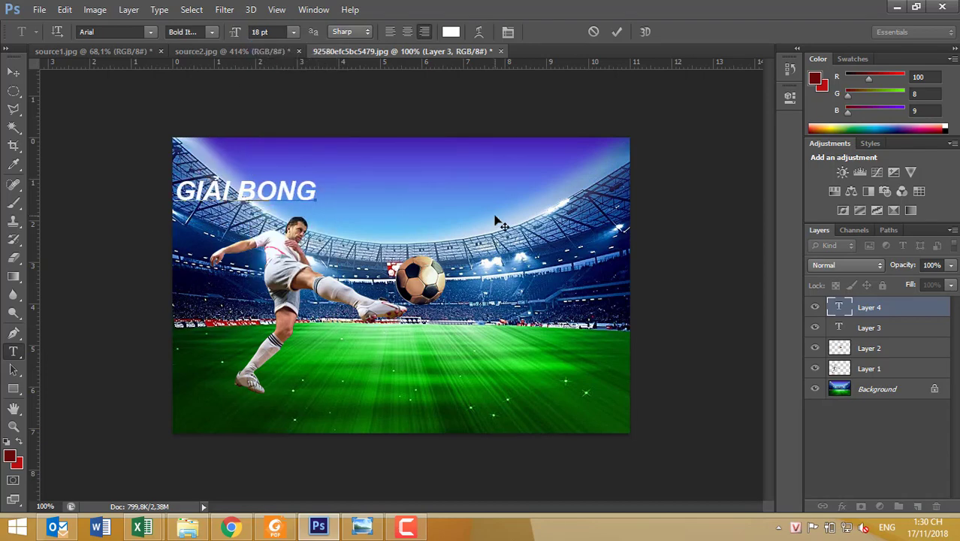
{"action": "type", "text": "W"}
{"action": "key", "text": "BackSpace"}
{"action": "key", "text": "BackSpace"}
{"action": "key", "text": "BackSpace"}
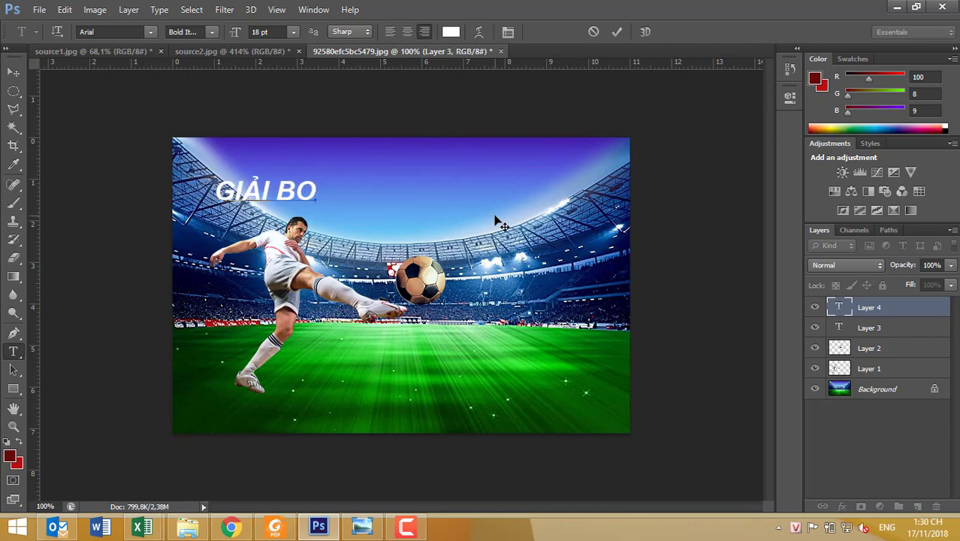
{"action": "type", "text": "NG"}
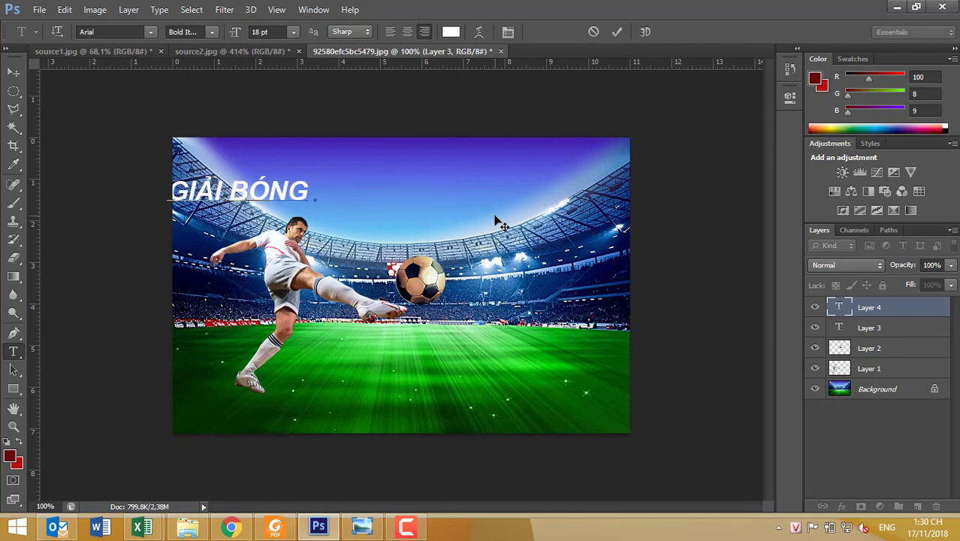
{"action": "type", "text": " DDAS"}
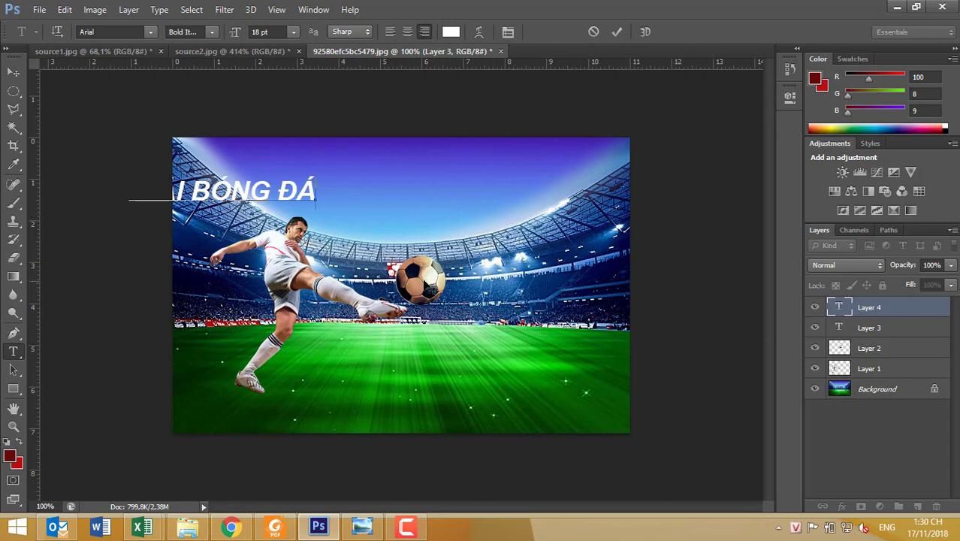
{"action": "left_click_drag", "start_coordinate": [426, 283], "coordinate": [498, 280]}
{"action": "type", "text": "NGO"}
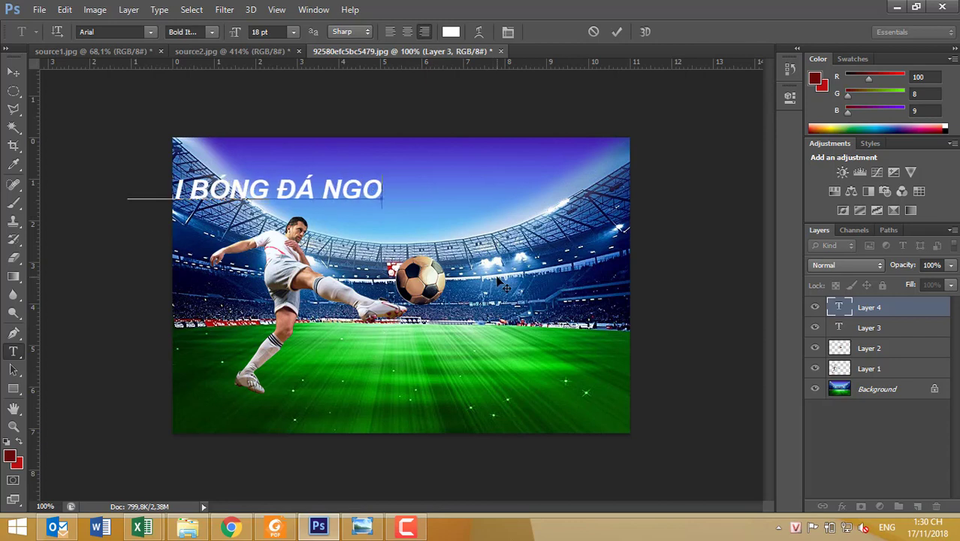
{"action": "type", "text": "A"}
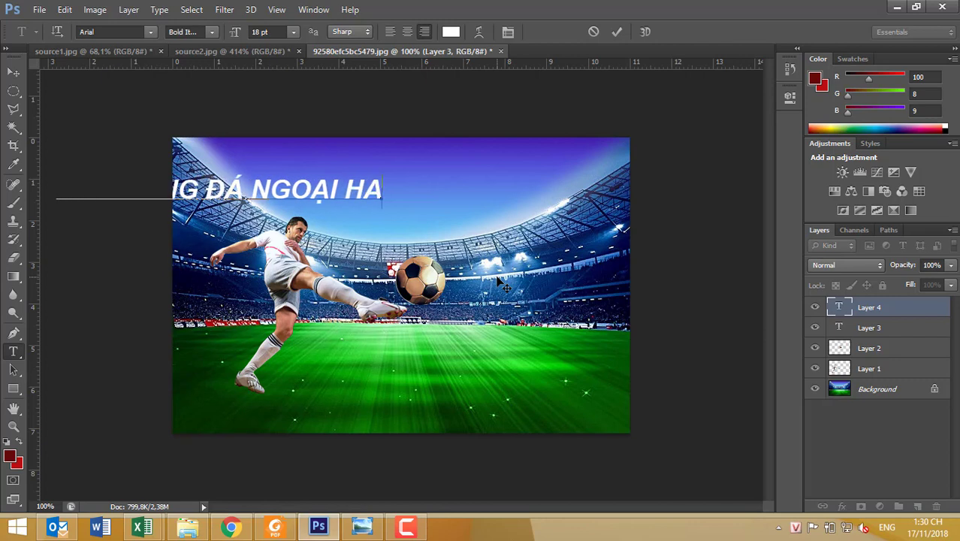
{"action": "type", "text": "IJ HANG "}
{"action": "type", "text": "J A"}
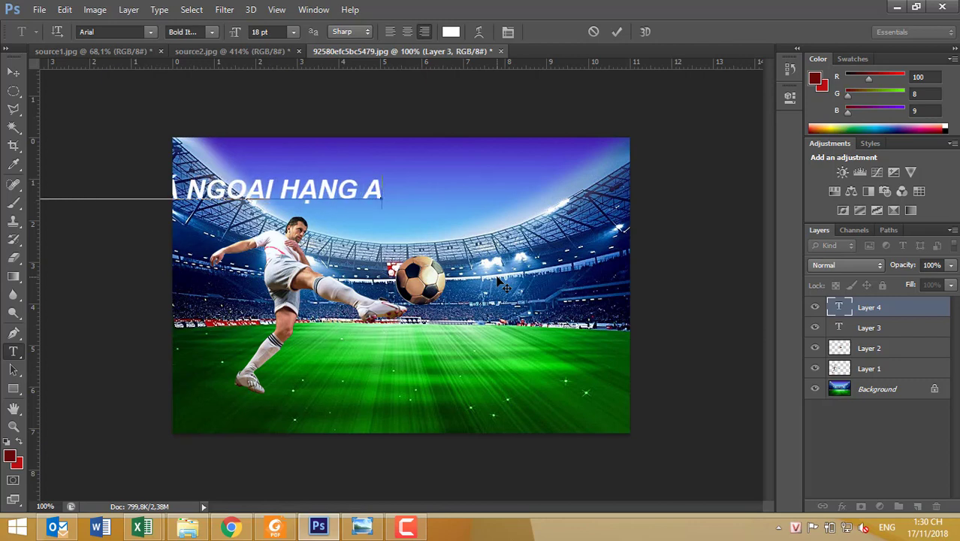
{"action": "type", "text": "NH"}
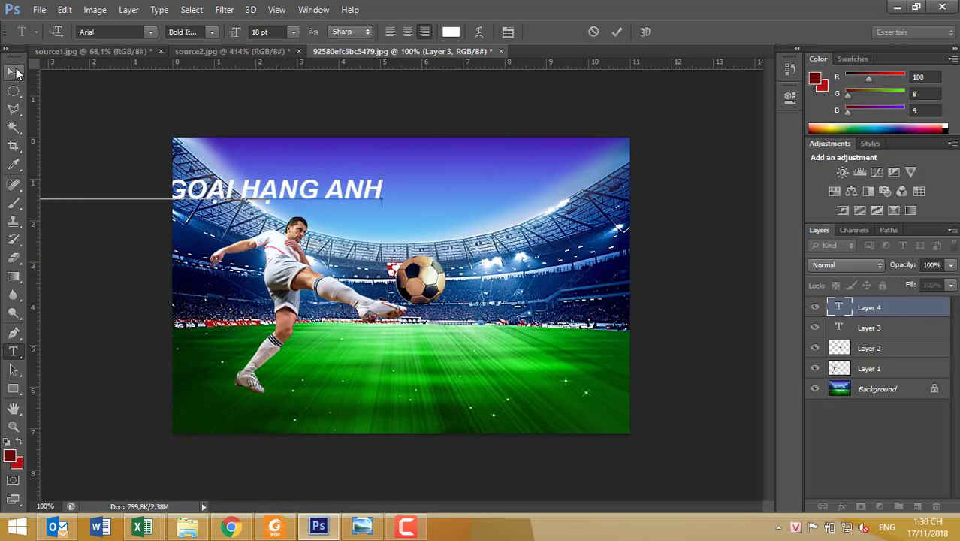
{"action": "left_click", "coordinate": [16, 72]}
{"action": "left_click_drag", "start_coordinate": [399, 295], "coordinate": [629, 297]}
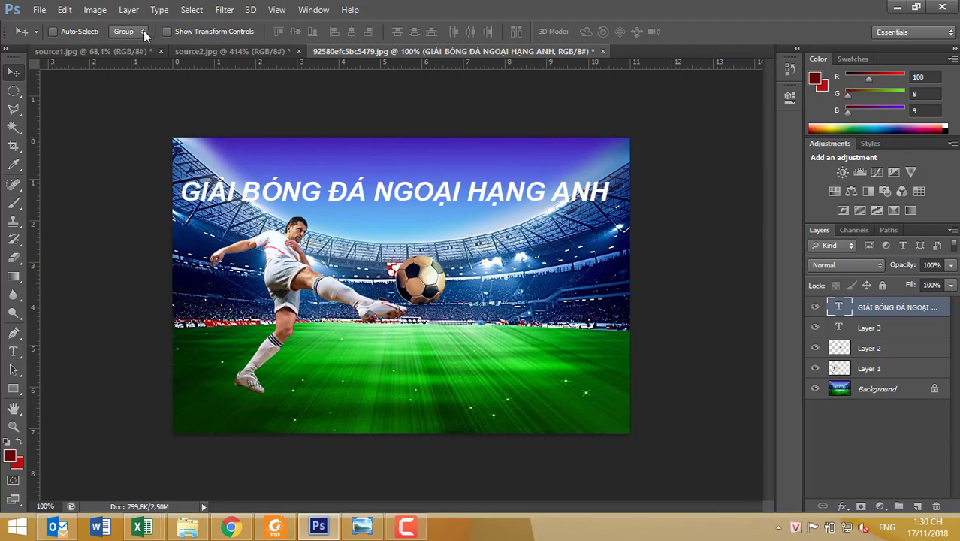
- Open the title's text colour chooser and close it without changing the colour
{"action": "left_click", "coordinate": [15, 352]}
{"action": "left_click", "coordinate": [452, 32]}
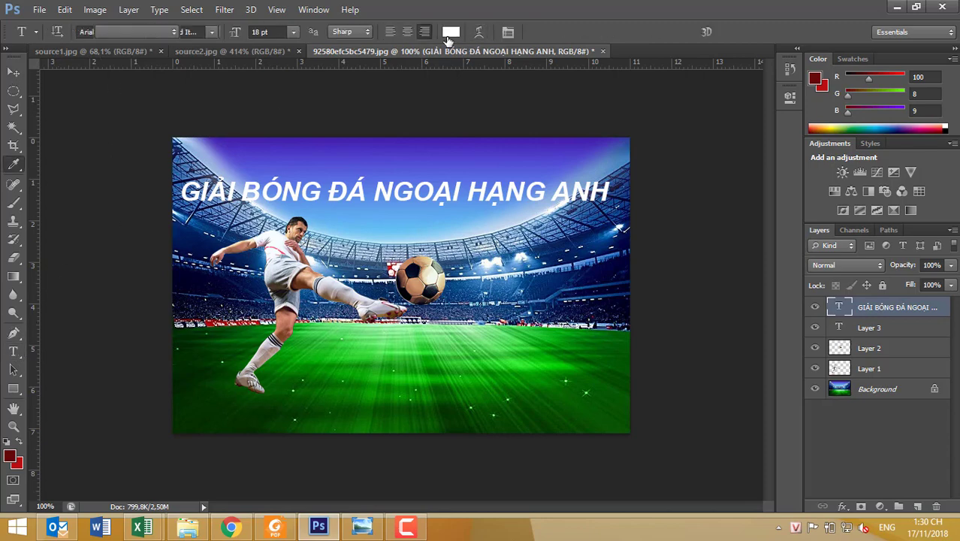
{"action": "left_click_drag", "start_coordinate": [466, 98], "coordinate": [542, 322]}
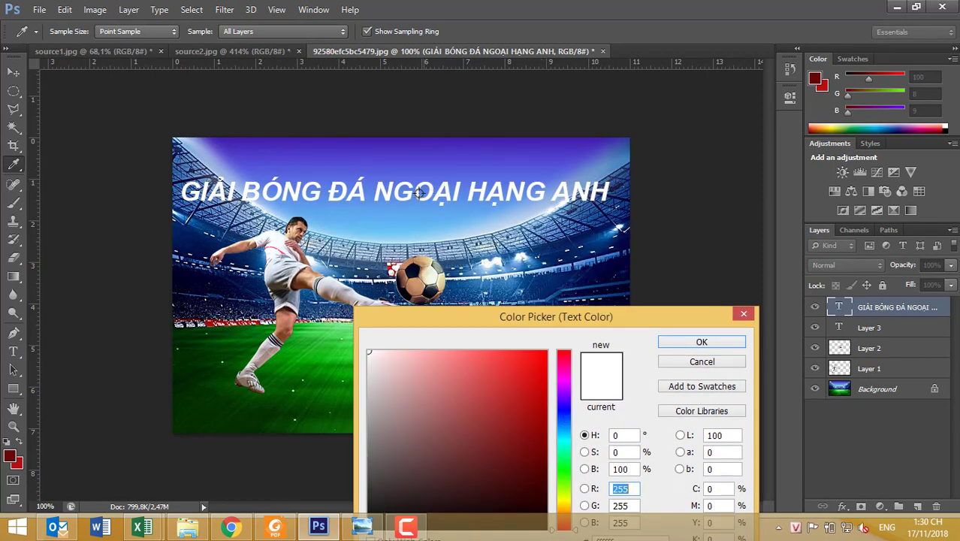
{"action": "left_click", "coordinate": [702, 363]}
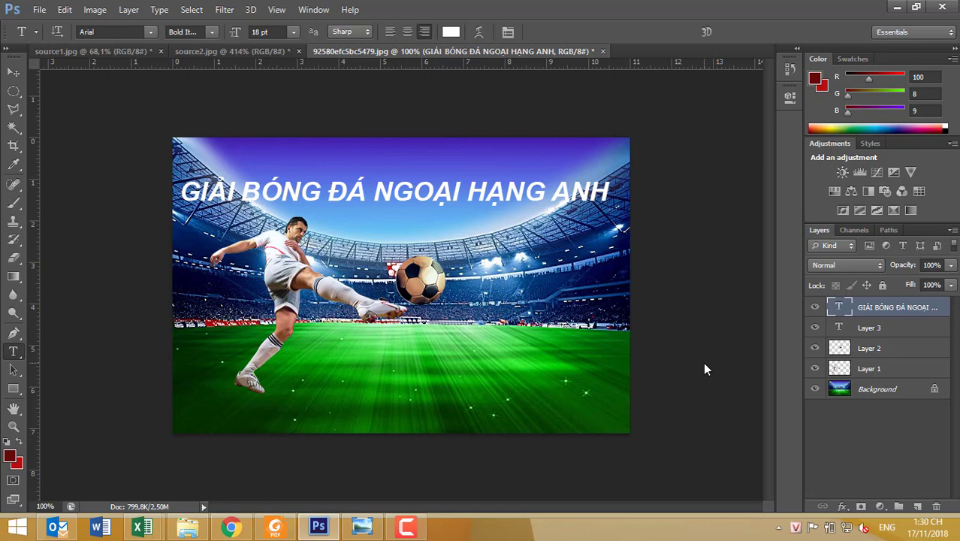
{"action": "mouse_move", "coordinate": [187, 527]}
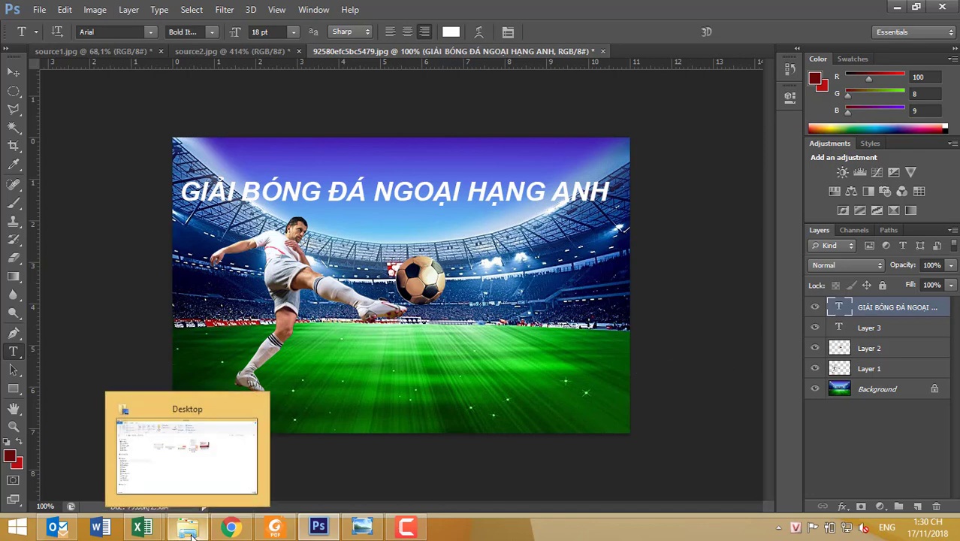
- Open the Bai Lab1.3 folder in Downloads and its sample football banner image
{"action": "left_click", "coordinate": [192, 535]}
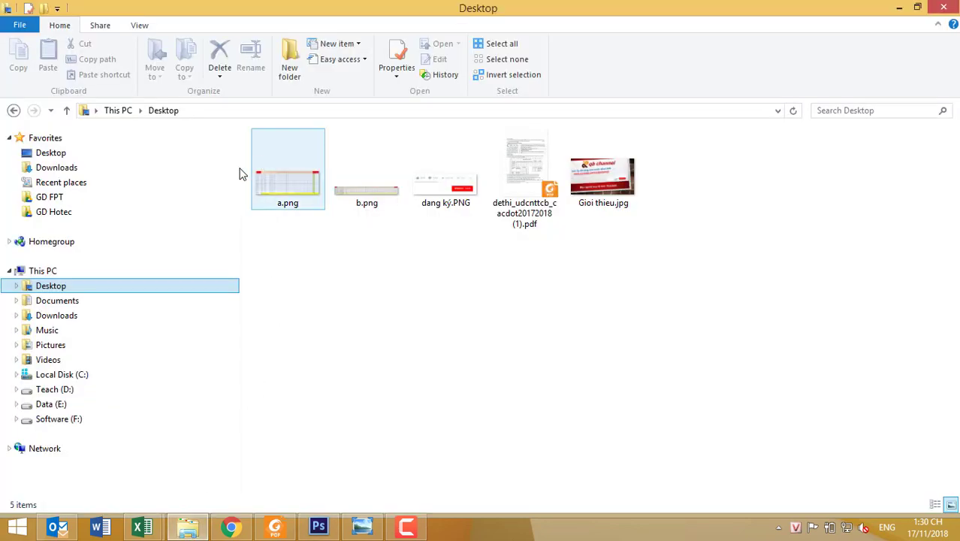
{"action": "left_click", "coordinate": [90, 168]}
{"action": "double_click", "coordinate": [286, 153]}
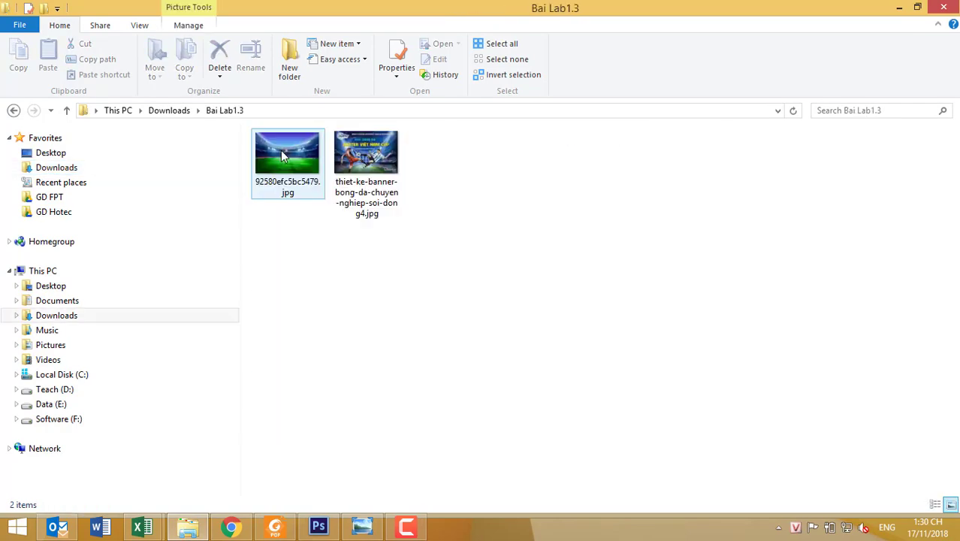
{"action": "double_click", "coordinate": [365, 158]}
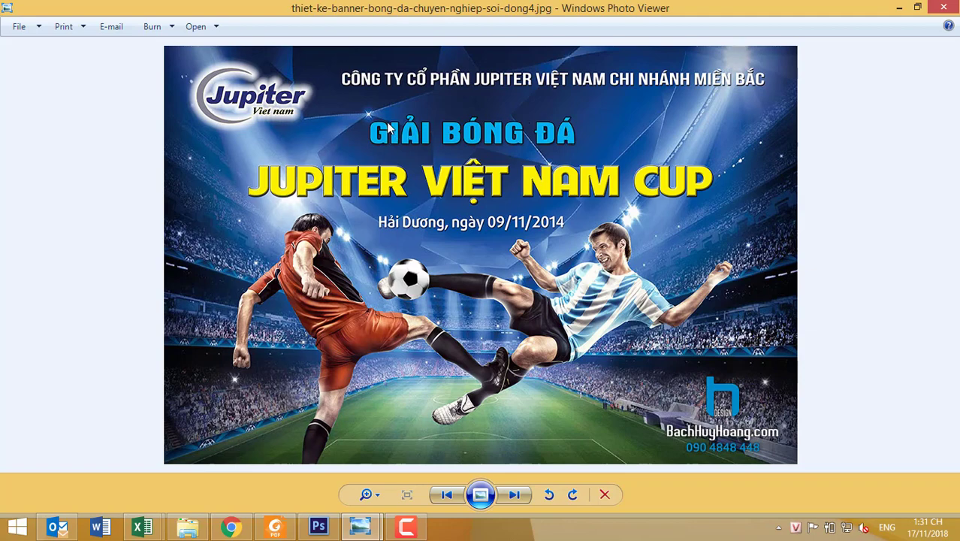
- Zoom into the Jupiter Việt Nam Cup banner's title lettering, then zoom back out
{"action": "scroll", "coordinate": [411, 144], "scroll_direction": "up", "scroll_amount": 3}
{"action": "scroll", "coordinate": [408, 146], "scroll_direction": "up", "scroll_amount": 2}
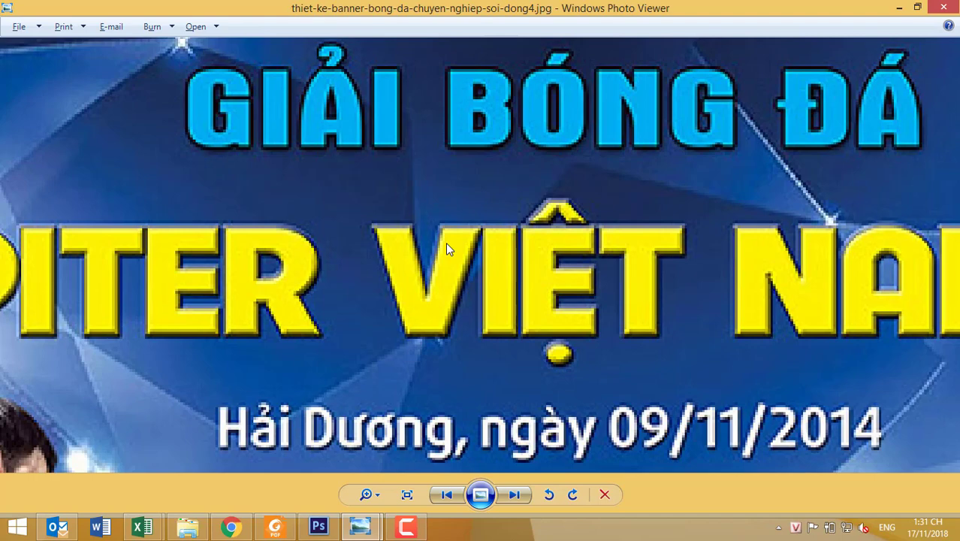
{"action": "scroll", "coordinate": [385, 227], "scroll_direction": "down", "scroll_amount": 3}
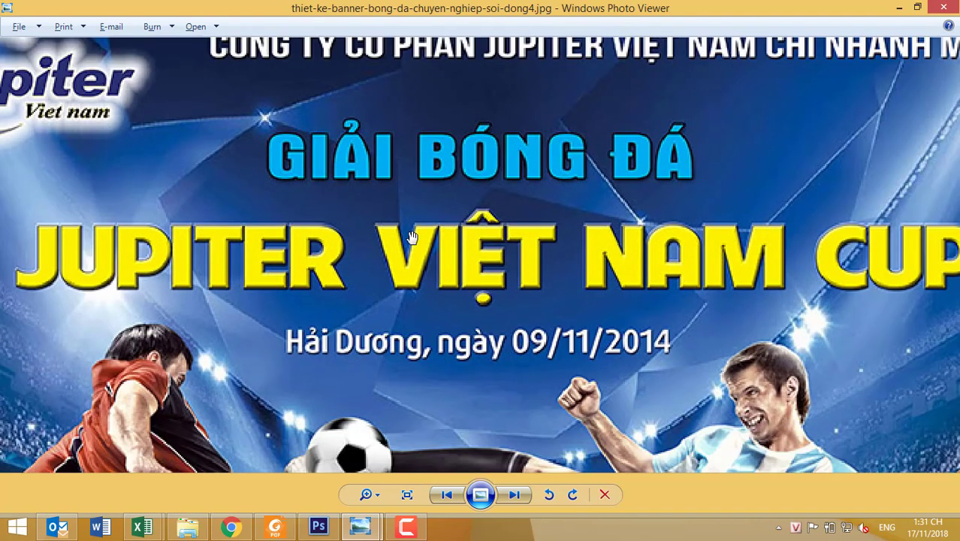
{"action": "scroll", "coordinate": [412, 237], "scroll_direction": "down", "scroll_amount": 2}
{"action": "scroll", "coordinate": [411, 237], "scroll_direction": "down", "scroll_amount": 1}
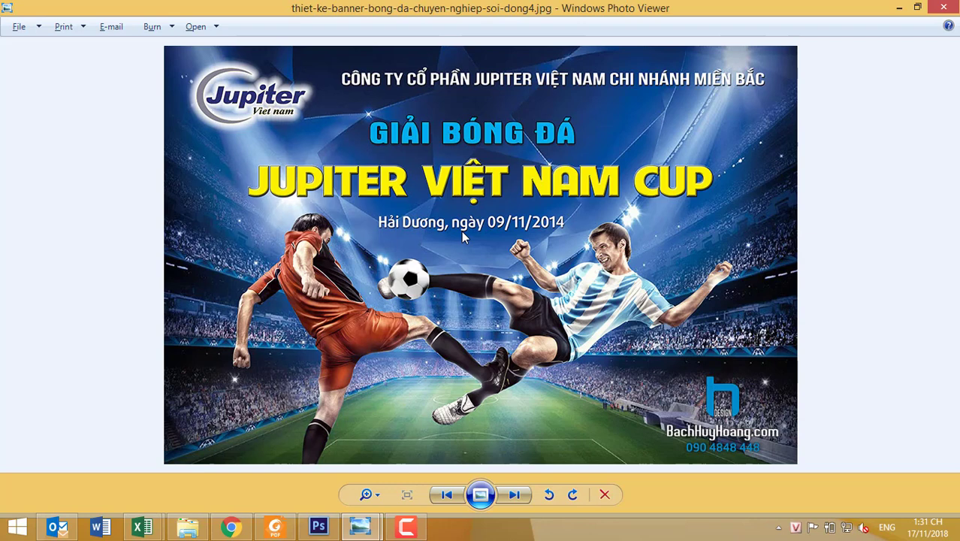
{"action": "mouse_move", "coordinate": [360, 527]}
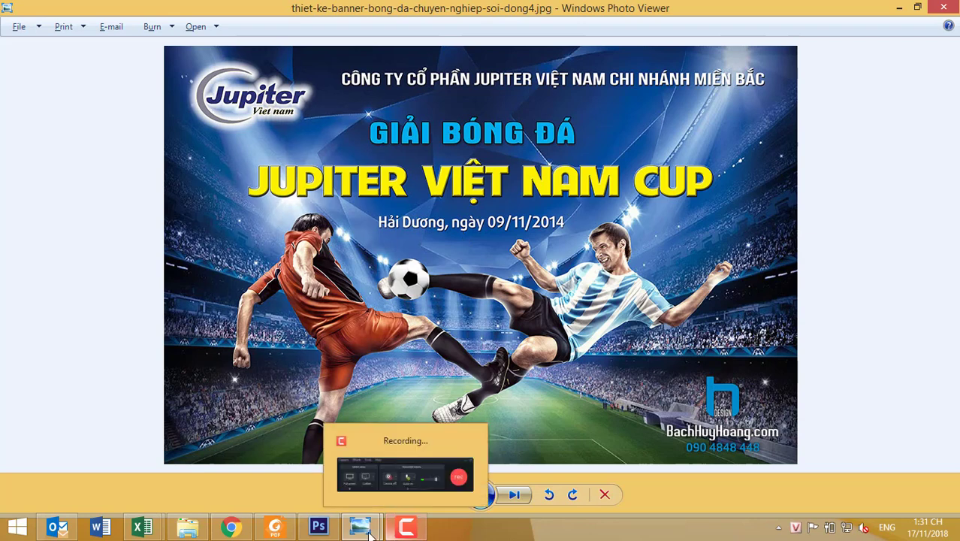
- Nudge the title up and condense it horizontally to about 82% width
{"action": "left_click", "coordinate": [331, 530]}
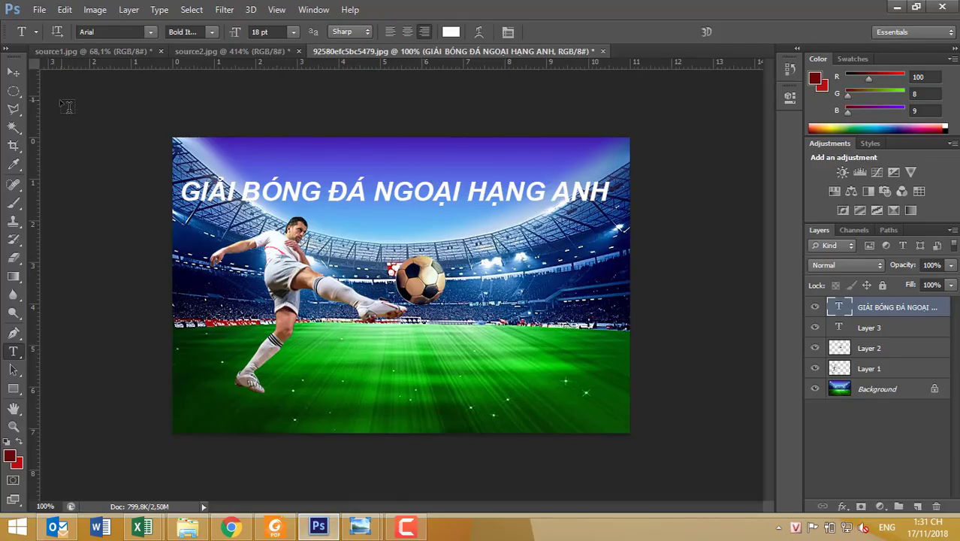
{"action": "left_click", "coordinate": [14, 74]}
{"action": "left_click_drag", "start_coordinate": [400, 200], "coordinate": [399, 194]}
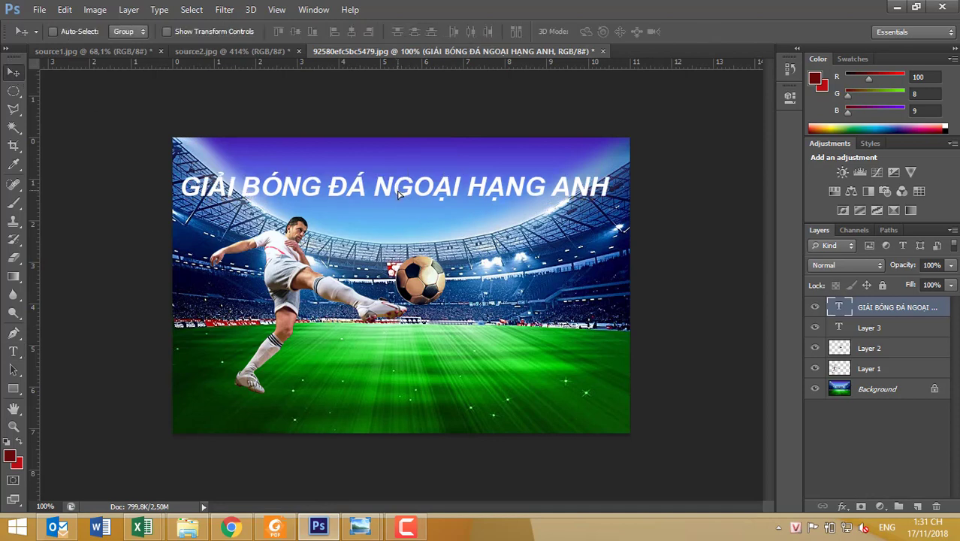
{"action": "key", "text": "ctrl+t"}
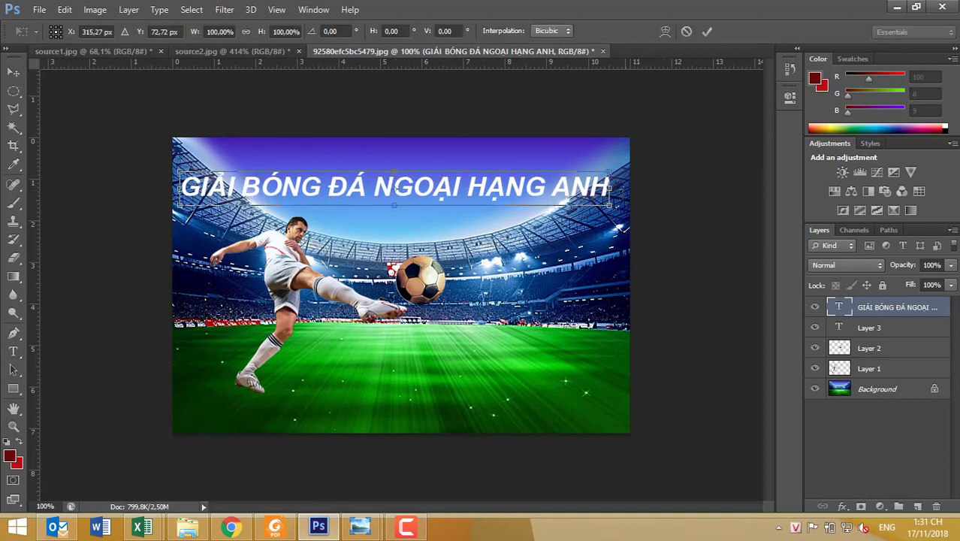
{"action": "left_click_drag", "start_coordinate": [610, 189], "coordinate": [560, 198]}
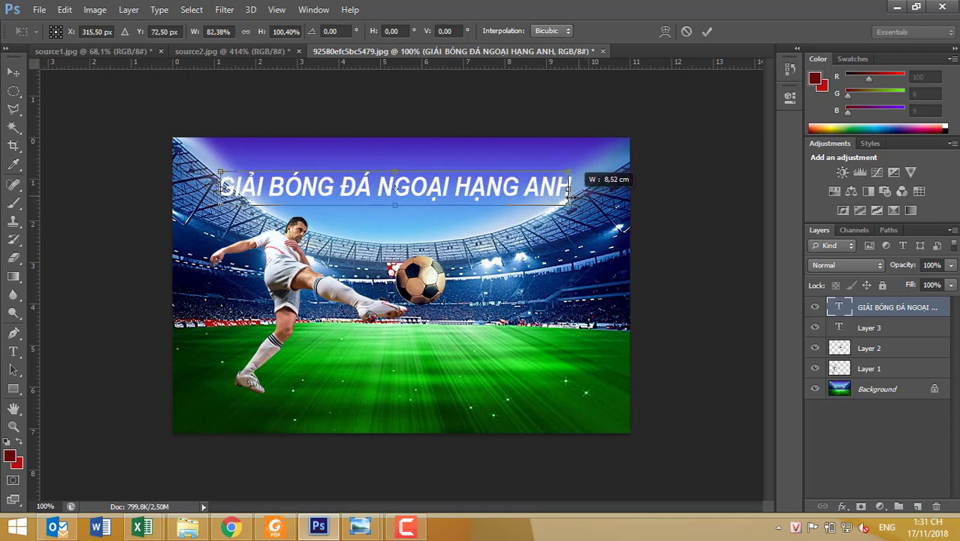
{"action": "key", "text": "Return"}
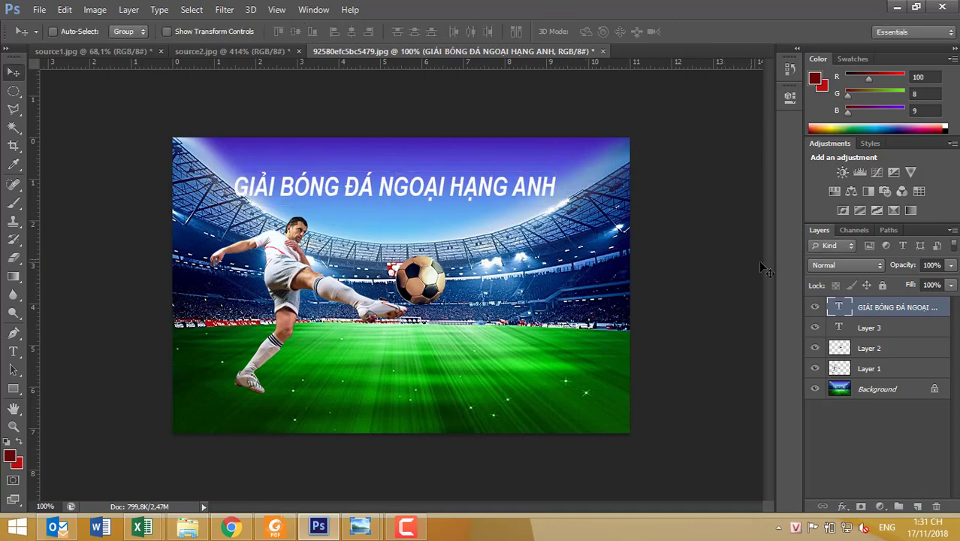
- Change the title text colour to dark navy #030042
{"action": "left_click", "coordinate": [13, 351]}
{"action": "left_click", "coordinate": [451, 32]}
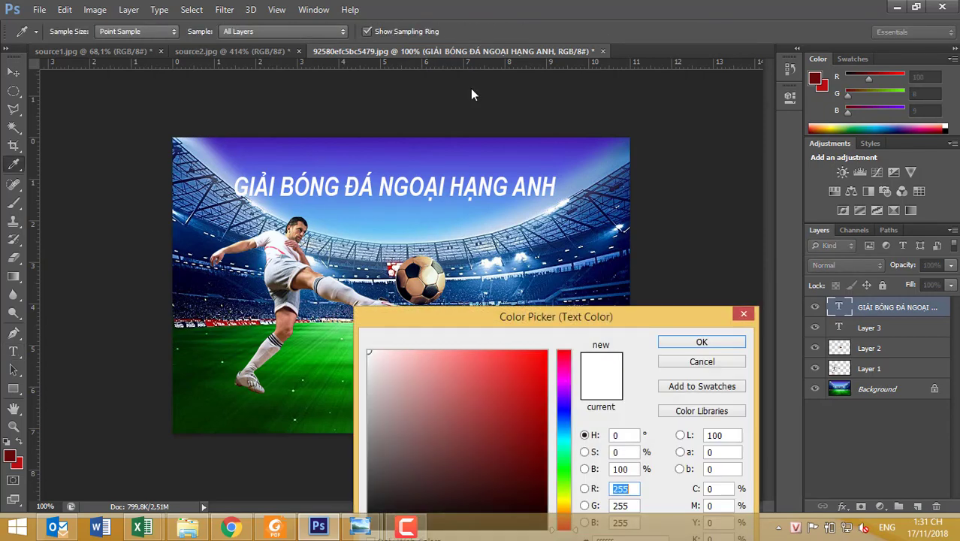
{"action": "left_click_drag", "start_coordinate": [621, 319], "coordinate": [684, 224]}
{"action": "left_click", "coordinate": [621, 313]}
{"action": "left_click_drag", "start_coordinate": [610, 359], "coordinate": [612, 388]}
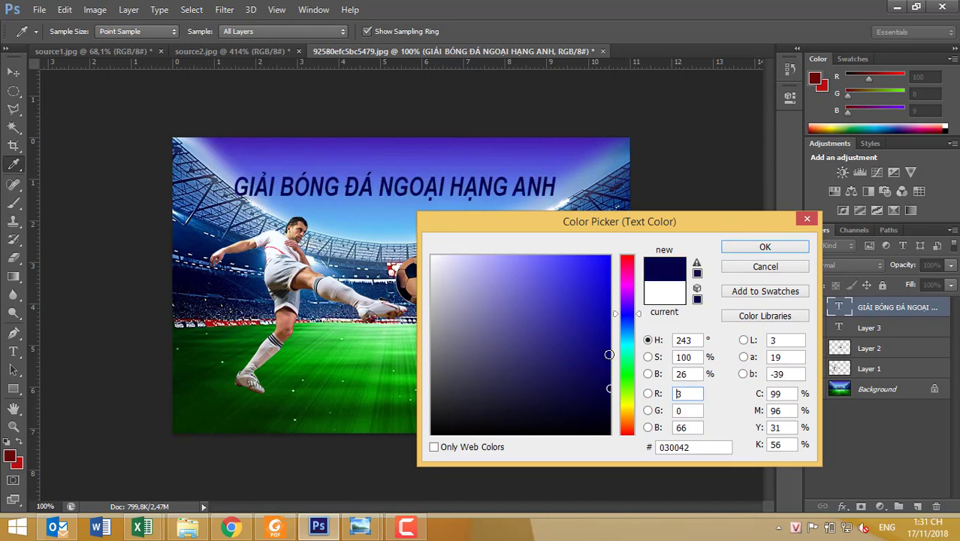
{"action": "left_click", "coordinate": [751, 252]}
- Add a 2 px white Stroke to the title layer with slightly reduced opacity
{"action": "left_click", "coordinate": [751, 252]}
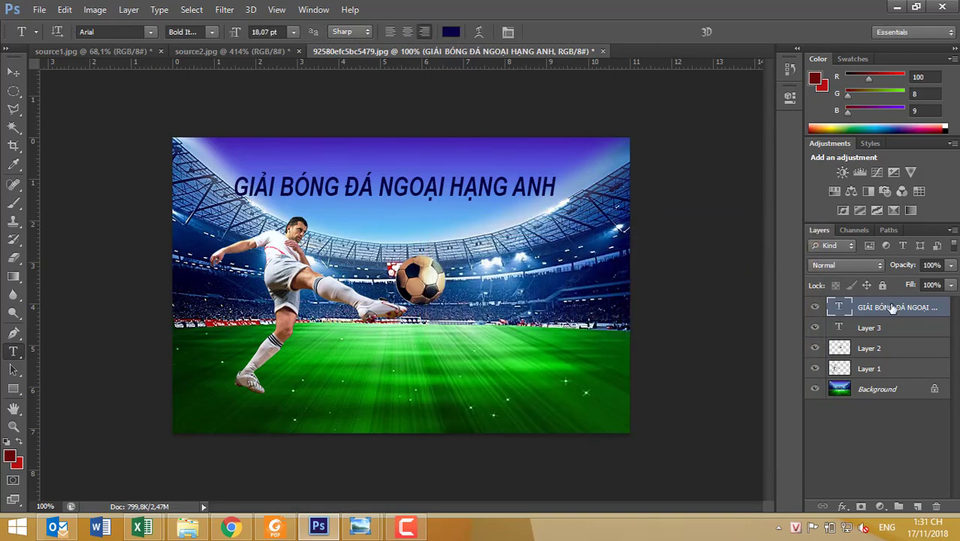
{"action": "right_click", "coordinate": [888, 309]}
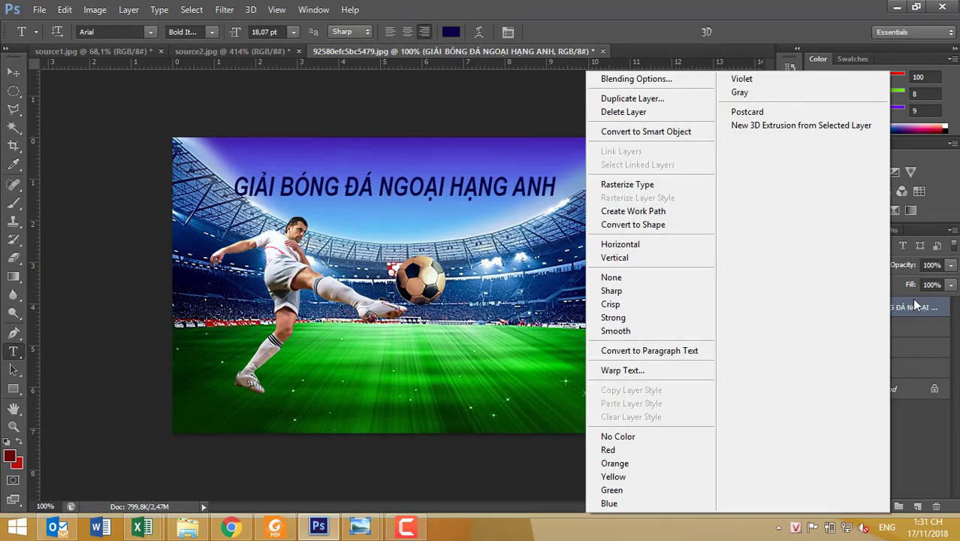
{"action": "left_click", "coordinate": [631, 80]}
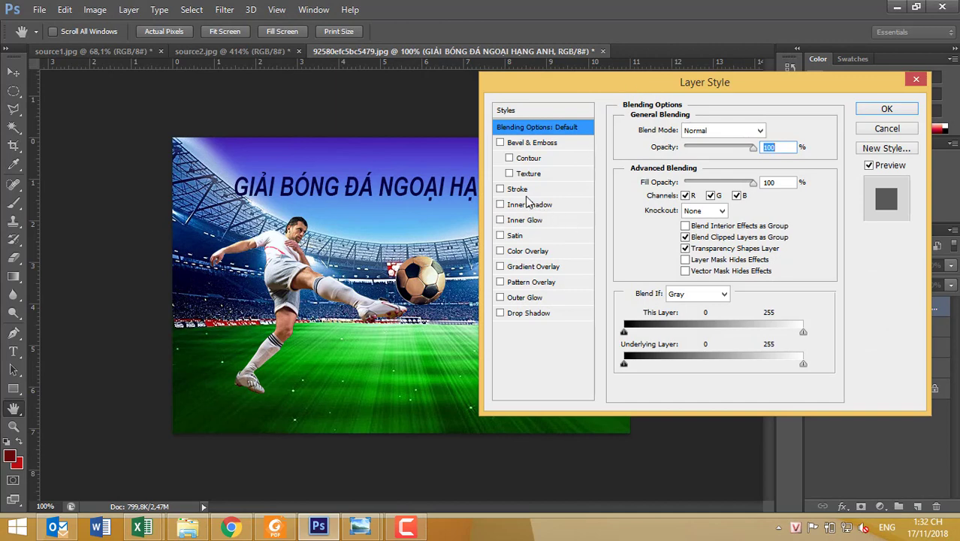
{"action": "left_click", "coordinate": [517, 190]}
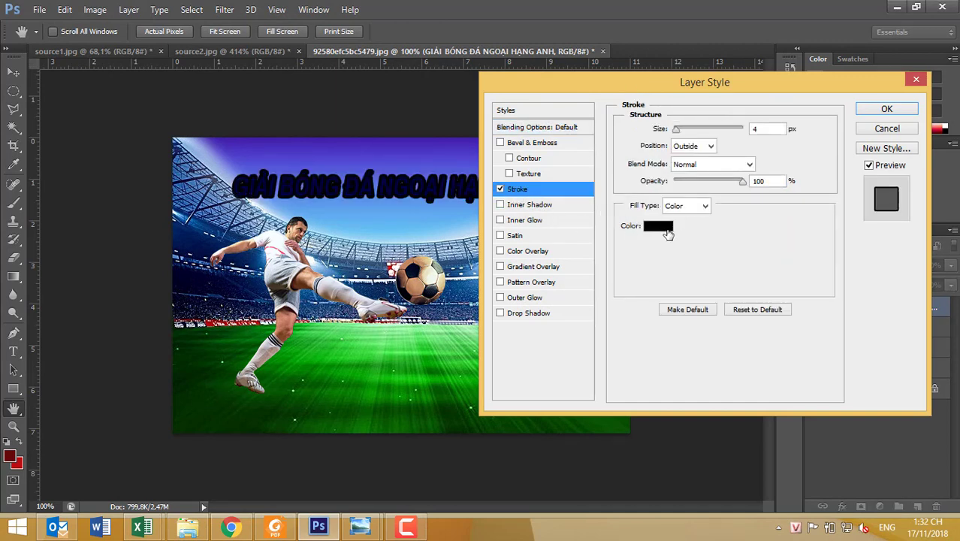
{"action": "left_click", "coordinate": [668, 227]}
{"action": "left_click_drag", "start_coordinate": [437, 261], "coordinate": [397, 234]}
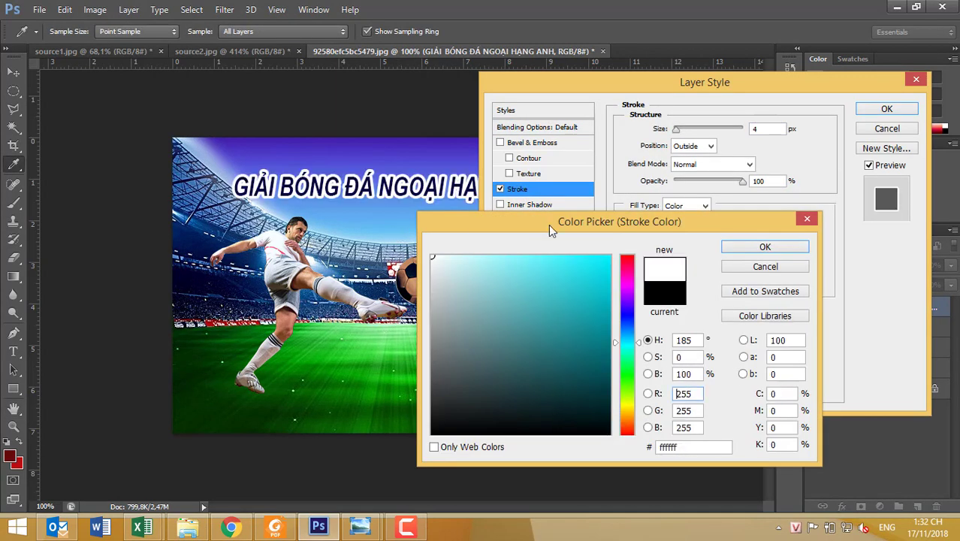
{"action": "left_click", "coordinate": [744, 250]}
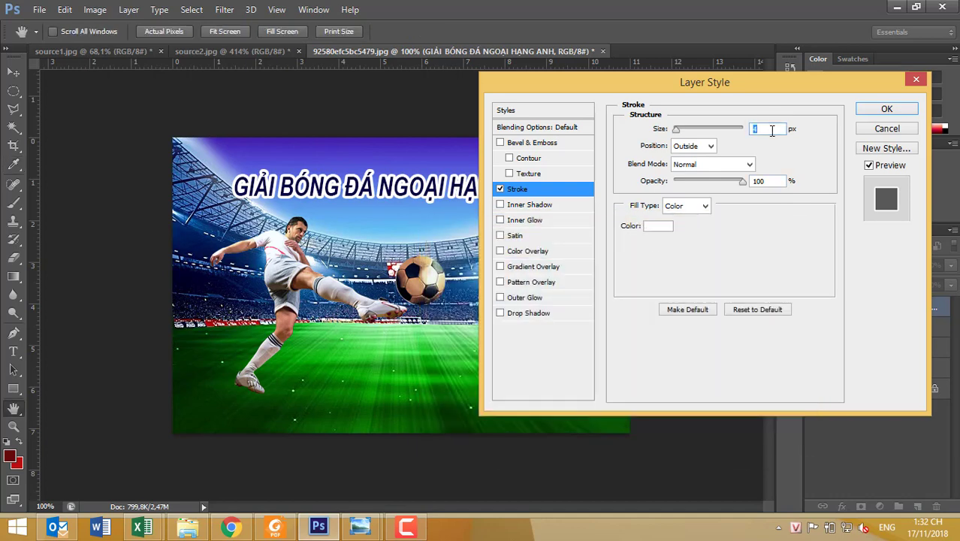
{"action": "type", "text": "2"}
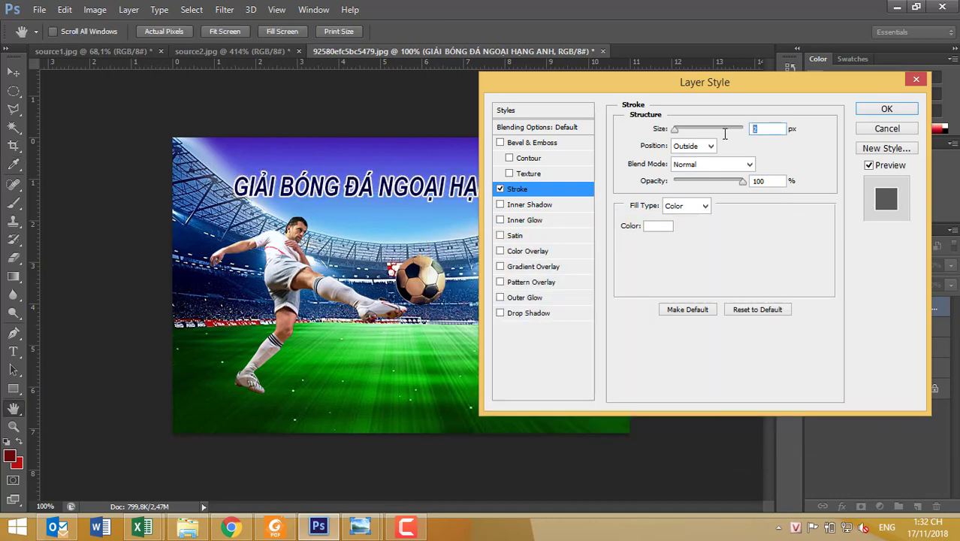
{"action": "type", "text": "1"}
{"action": "key", "text": "Up"}
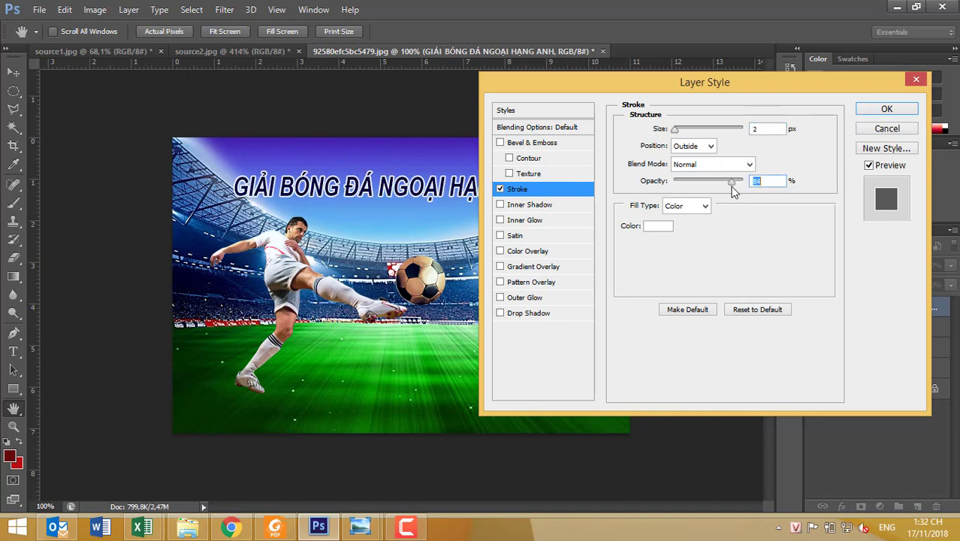
{"action": "mouse_move", "coordinate": [742, 186]}
{"action": "left_mouse_down"}
{"action": "mouse_move", "coordinate": [720, 191]}
{"action": "mouse_move", "coordinate": [732, 188]}
{"action": "left_mouse_up"}
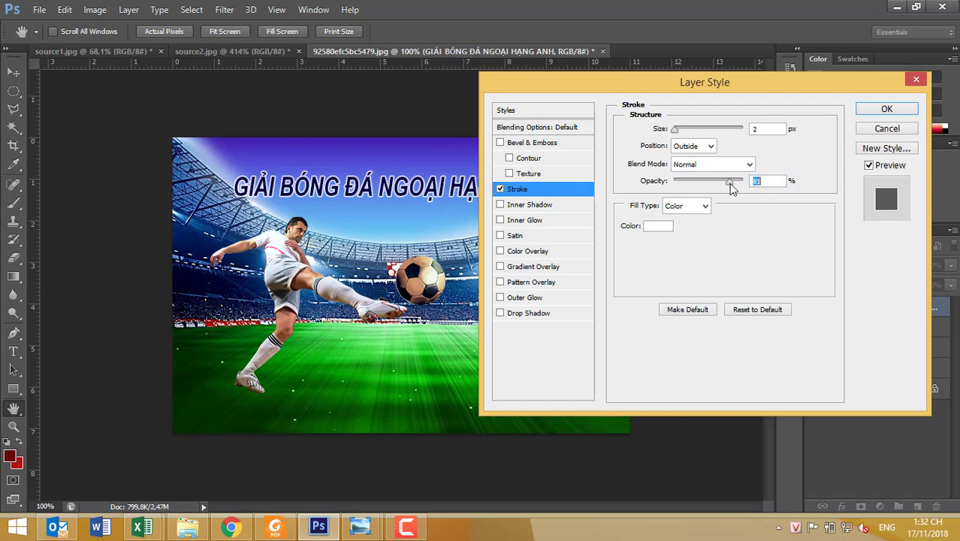
{"action": "left_click", "coordinate": [887, 109]}
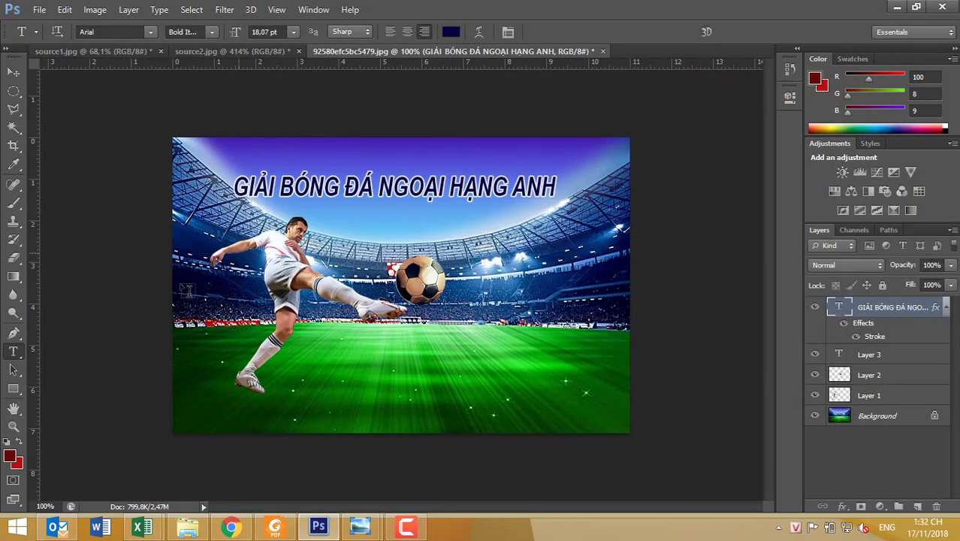
- Recolour the title to red #f5023b and nudge it slightly upward
{"action": "left_click", "coordinate": [454, 31]}
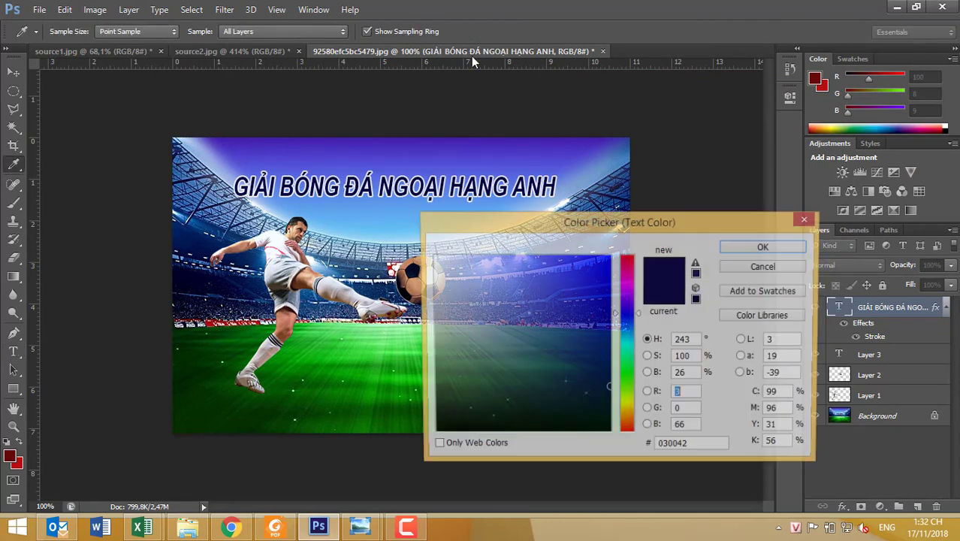
{"action": "left_click_drag", "start_coordinate": [608, 222], "coordinate": [648, 262]}
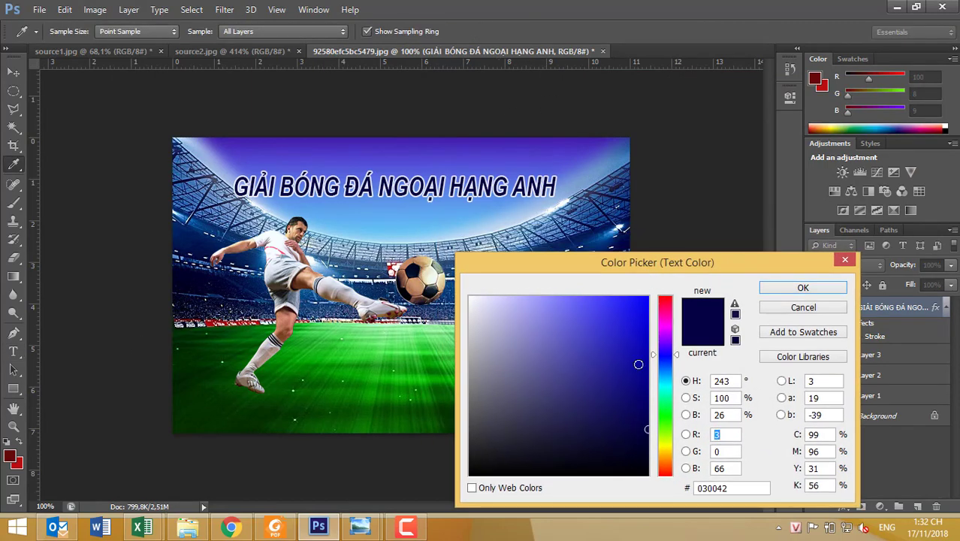
{"action": "left_click_drag", "start_coordinate": [638, 364], "coordinate": [656, 319]}
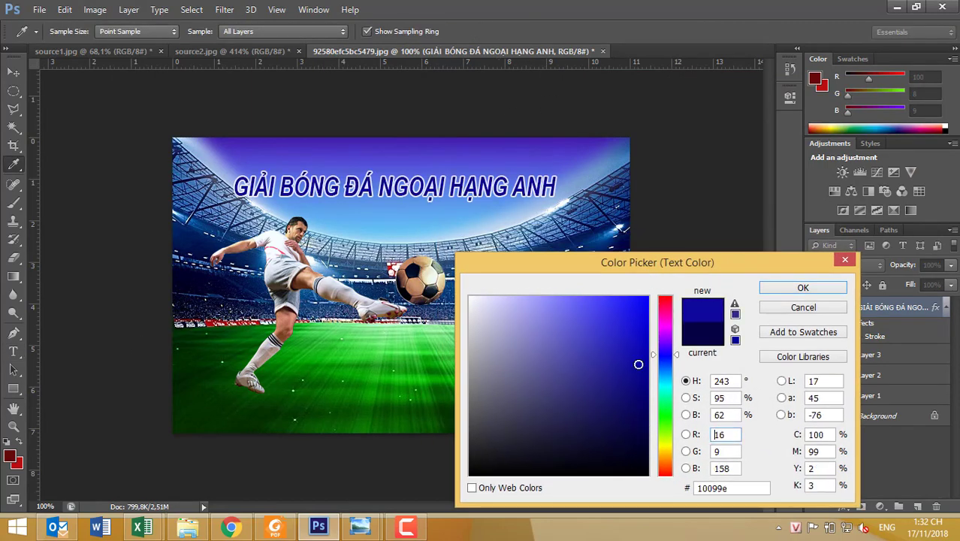
{"action": "left_click", "coordinate": [655, 309]}
{"action": "left_click", "coordinate": [656, 326]}
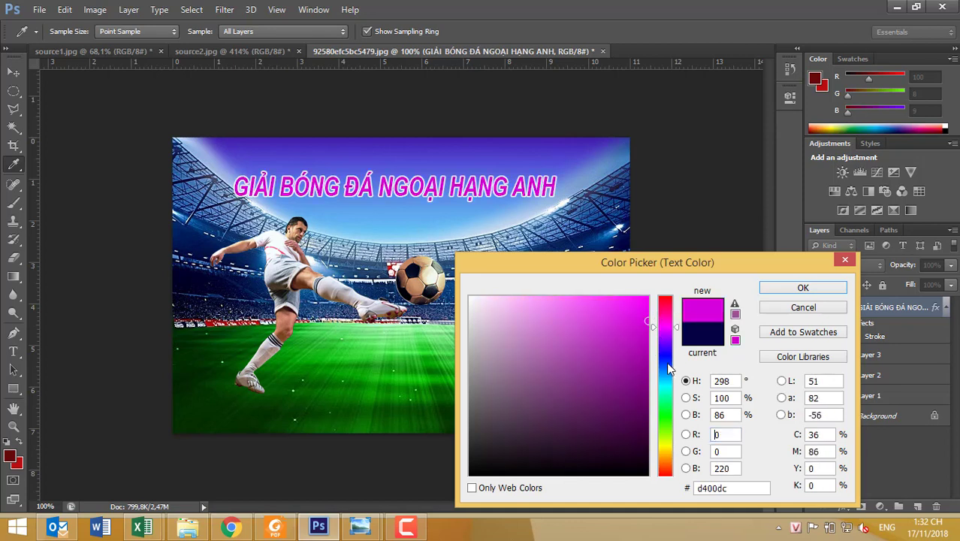
{"action": "left_click", "coordinate": [667, 363]}
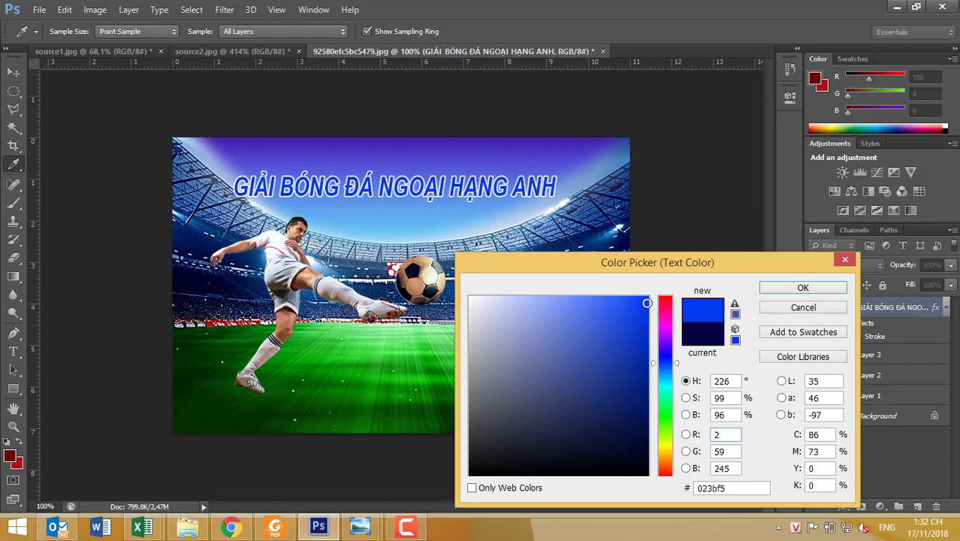
{"action": "left_click_drag", "start_coordinate": [667, 327], "coordinate": [671, 308]}
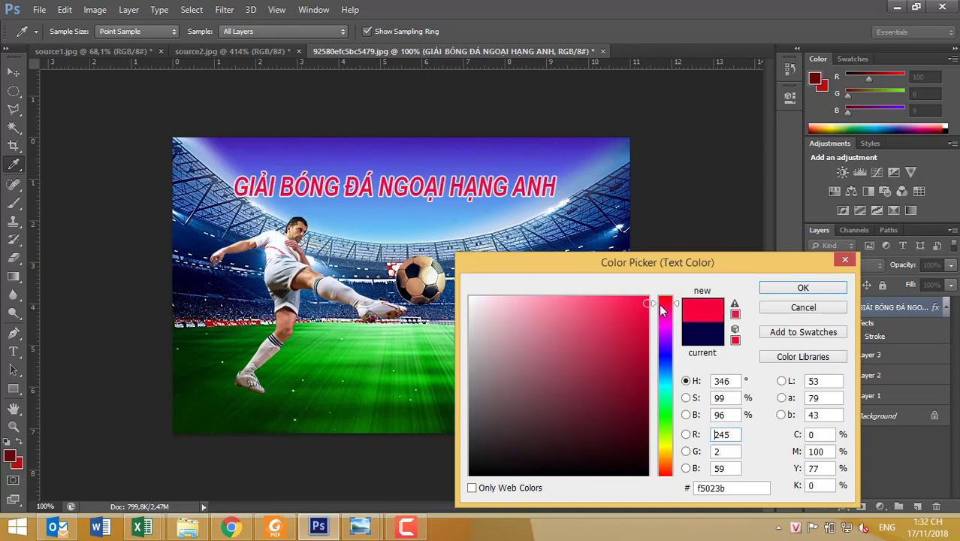
{"action": "left_click", "coordinate": [788, 290]}
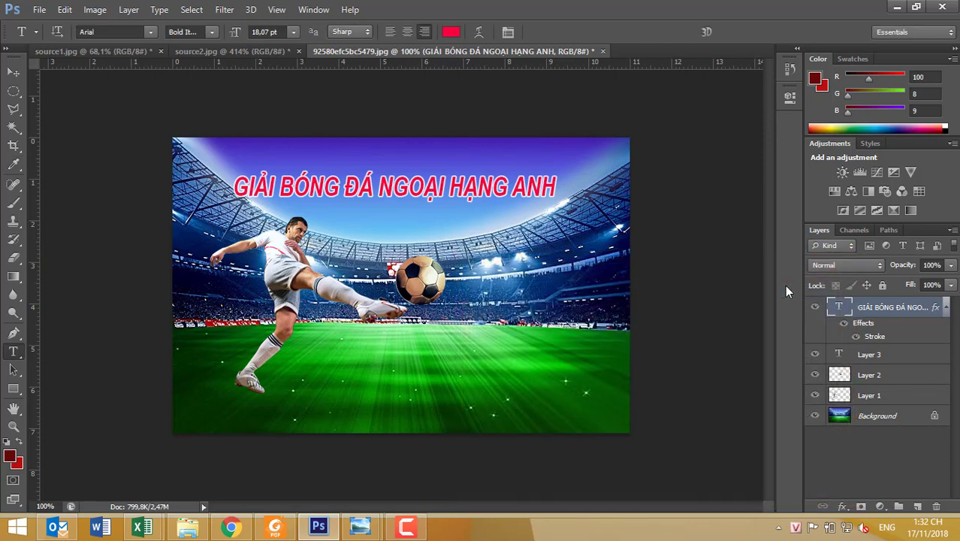
{"action": "left_click", "coordinate": [13, 72]}
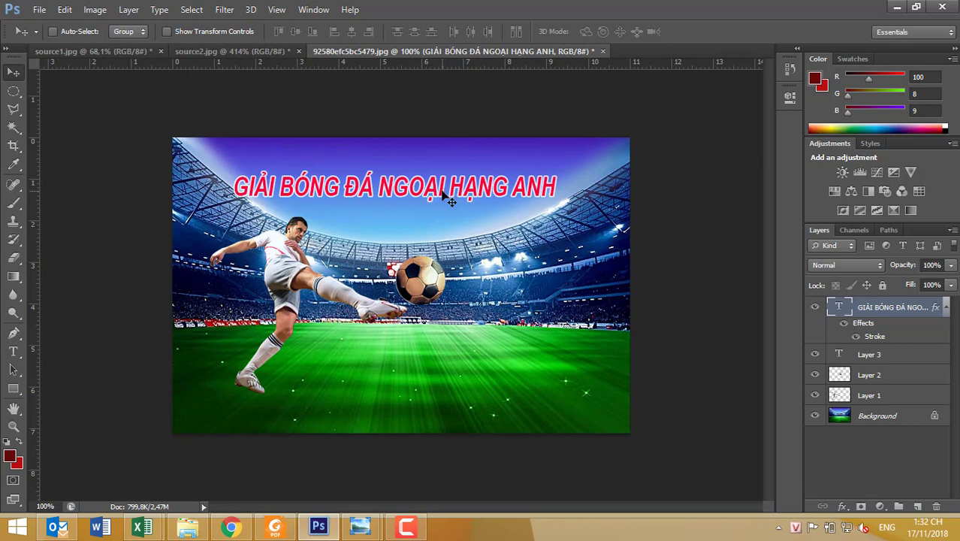
{"action": "mouse_move", "coordinate": [444, 192]}
{"action": "left_mouse_down"}
{"action": "mouse_move", "coordinate": [446, 174]}
{"action": "mouse_move", "coordinate": [444, 183]}
{"action": "left_mouse_up"}
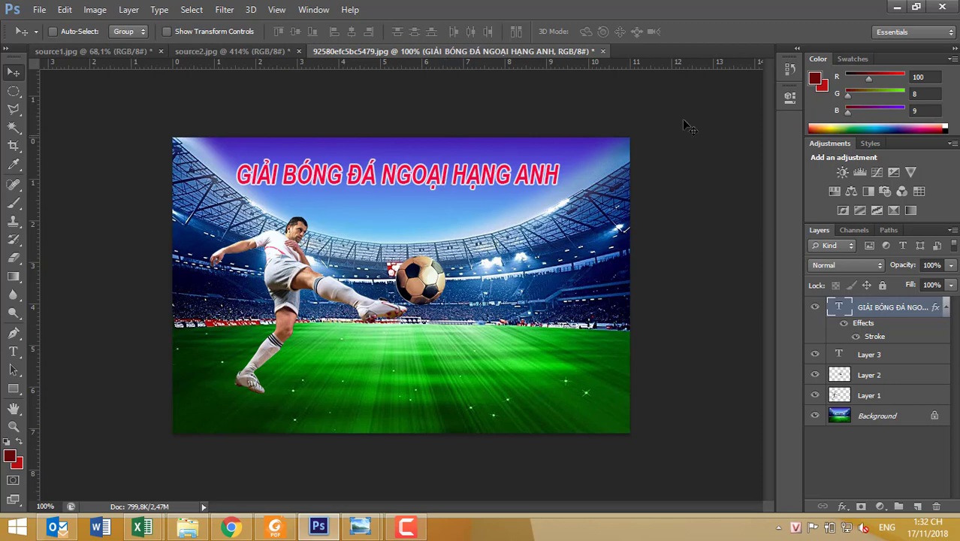
- Add a Bevel & Emboss effect to the title in Emboss style with Smooth technique
{"action": "right_click", "coordinate": [887, 318]}
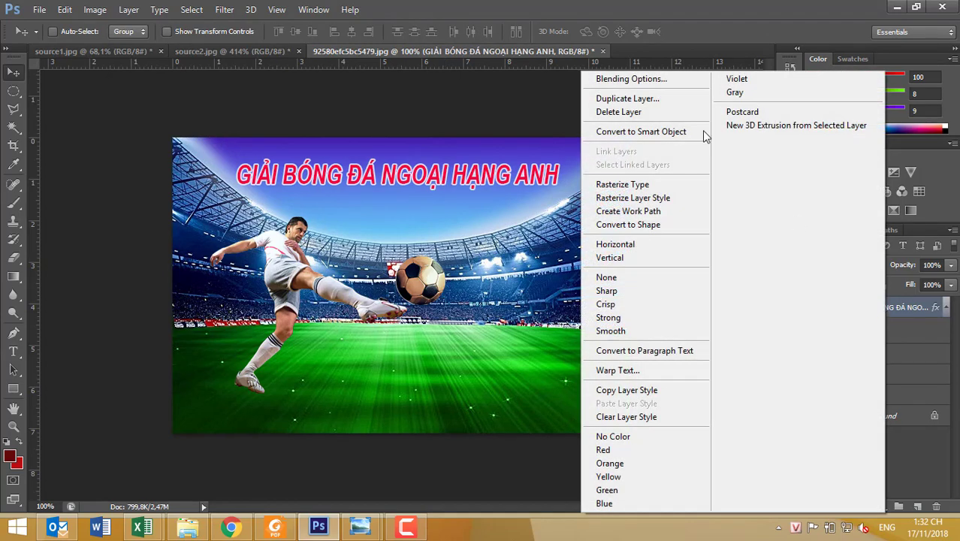
{"action": "left_click", "coordinate": [661, 79]}
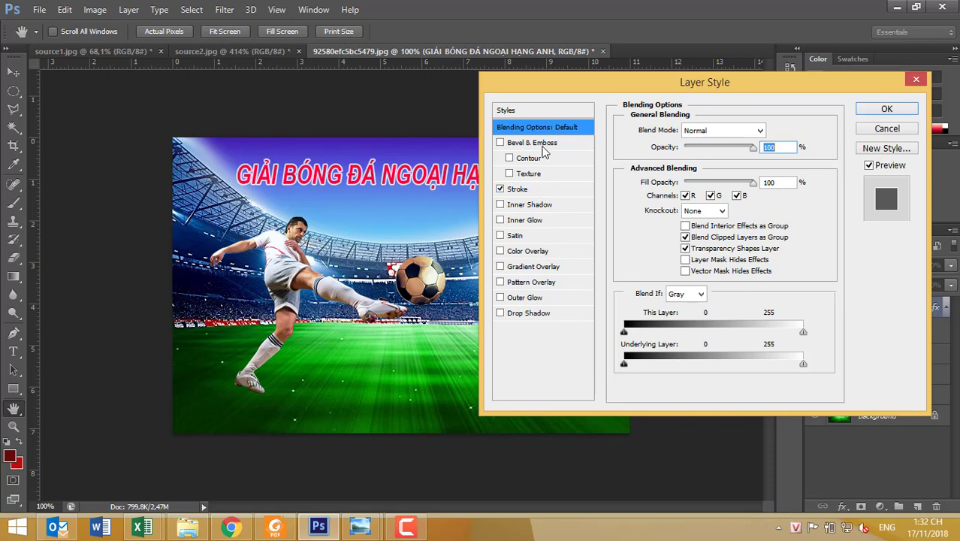
{"action": "left_click", "coordinate": [517, 143]}
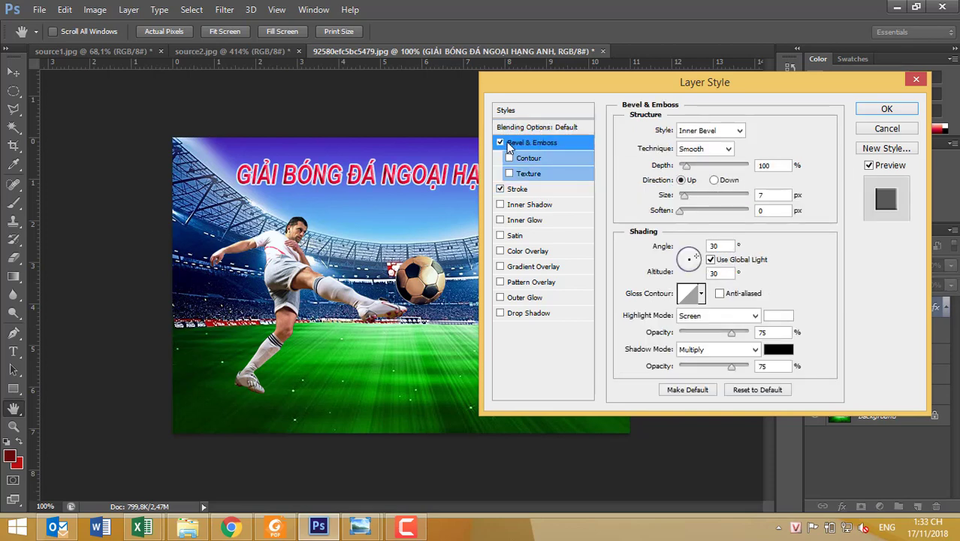
{"action": "left_click", "coordinate": [709, 151]}
{"action": "left_click", "coordinate": [703, 133]}
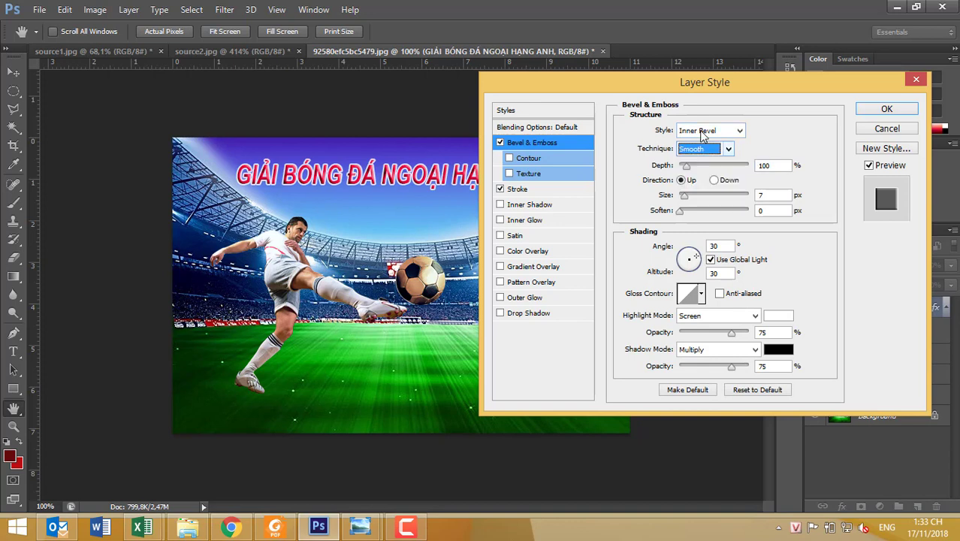
{"action": "left_click", "coordinate": [703, 132]}
{"action": "left_click", "coordinate": [693, 166]}
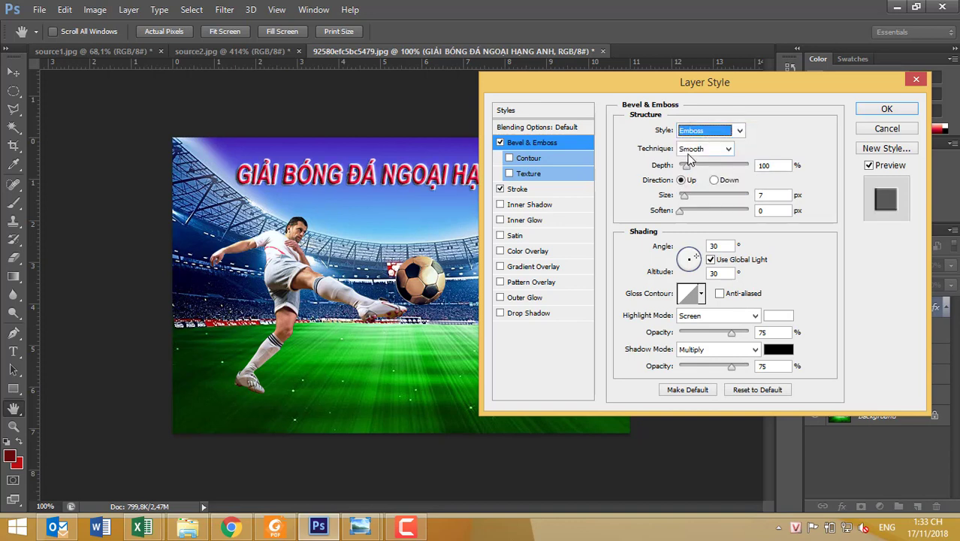
{"action": "left_click", "coordinate": [887, 109]}
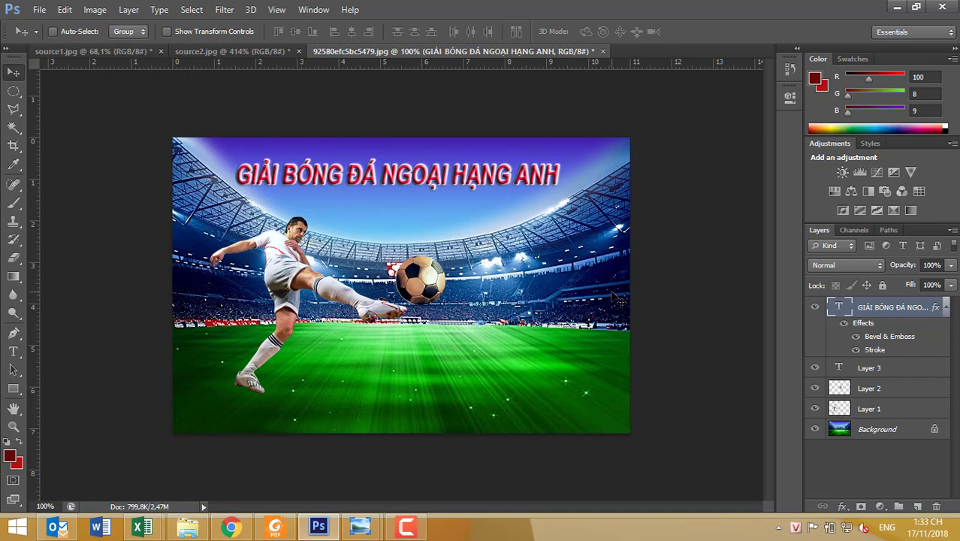
- Open 'logo qb png.png' from the qb folder on Data (E:) and pick up the logo for the poster
{"action": "left_click", "coordinate": [40, 10]}
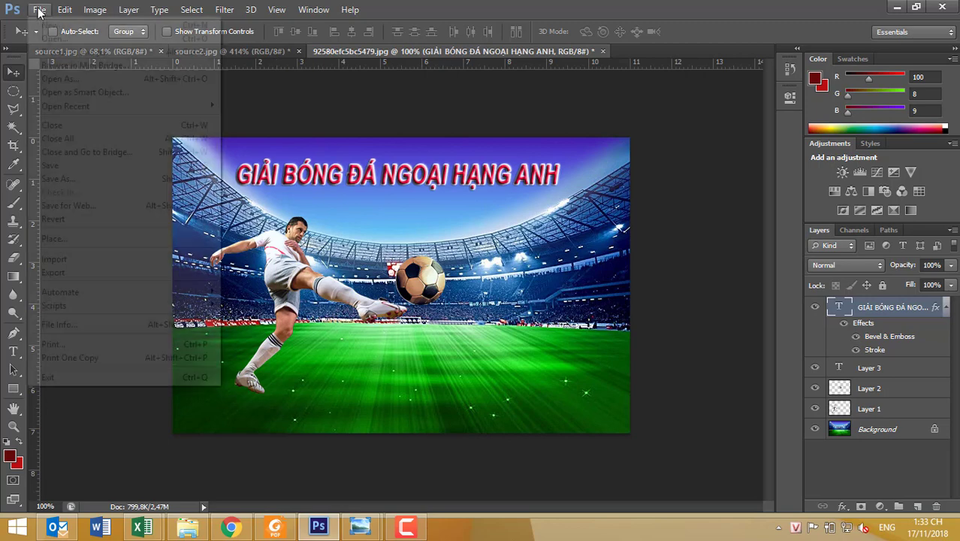
{"action": "left_click", "coordinate": [46, 38]}
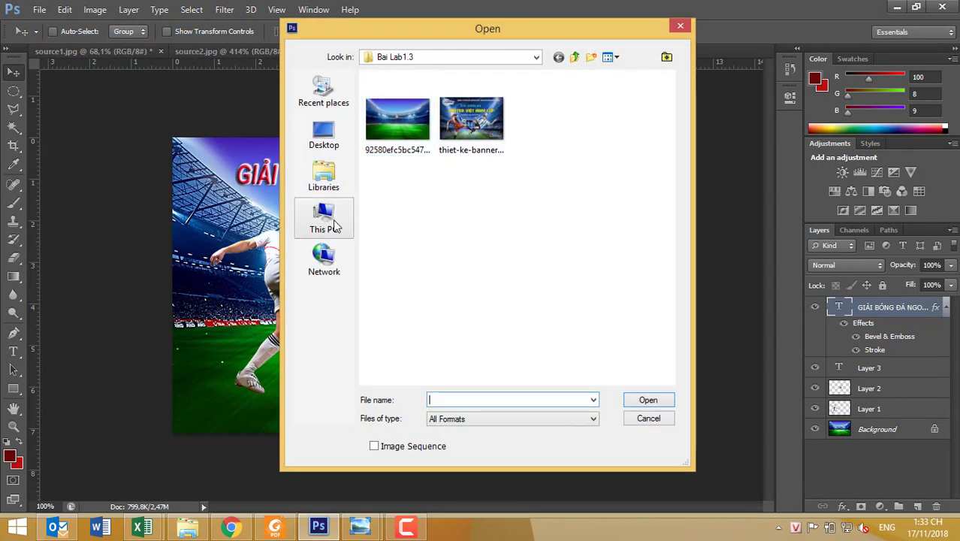
{"action": "left_click", "coordinate": [324, 218]}
{"action": "scroll", "coordinate": [421, 372], "scroll_direction": "down", "scroll_amount": 3}
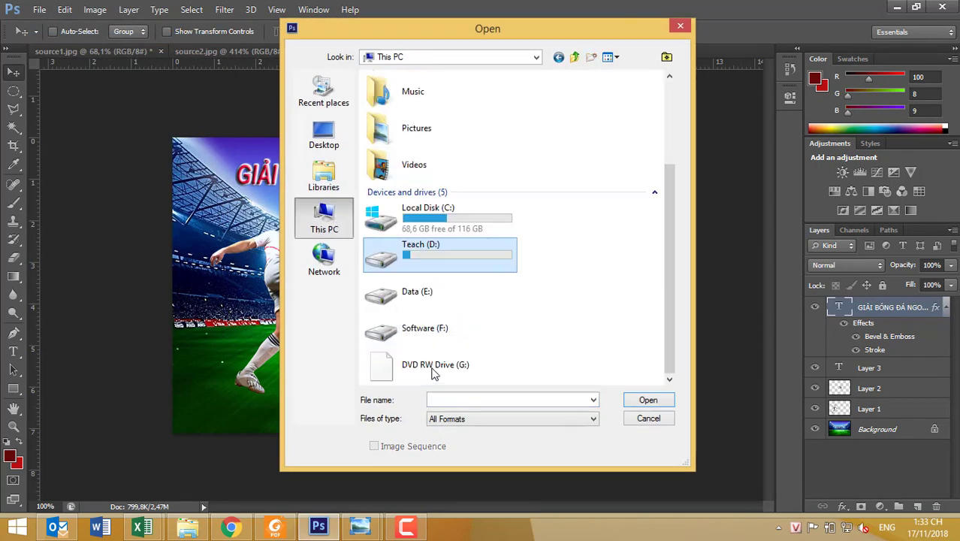
{"action": "double_click", "coordinate": [417, 289]}
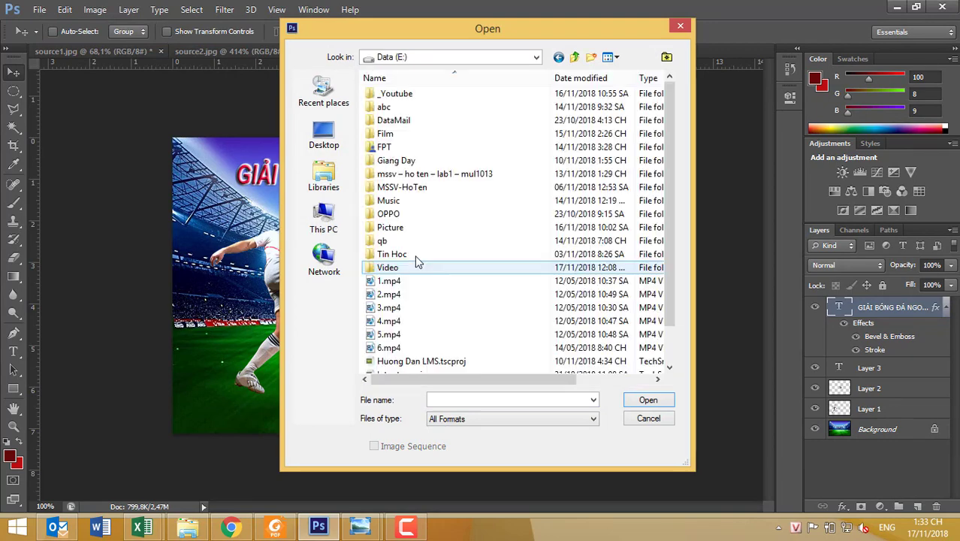
{"action": "double_click", "coordinate": [412, 241]}
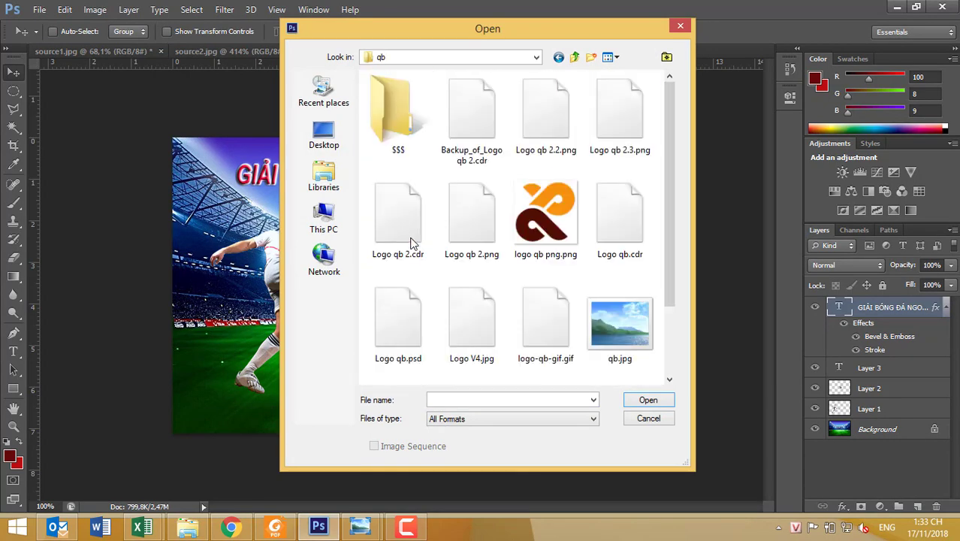
{"action": "double_click", "coordinate": [531, 229]}
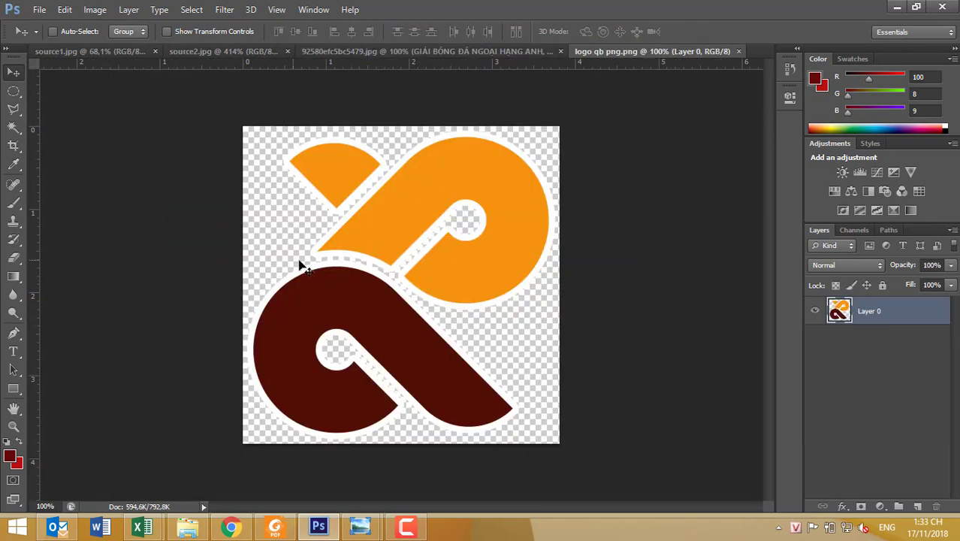
{"action": "mouse_move", "coordinate": [451, 167]}
{"action": "left_mouse_down"}
{"action": "mouse_move", "coordinate": [316, 70]}
{"action": "mouse_move", "coordinate": [442, 75]}
{"action": "left_mouse_up"}
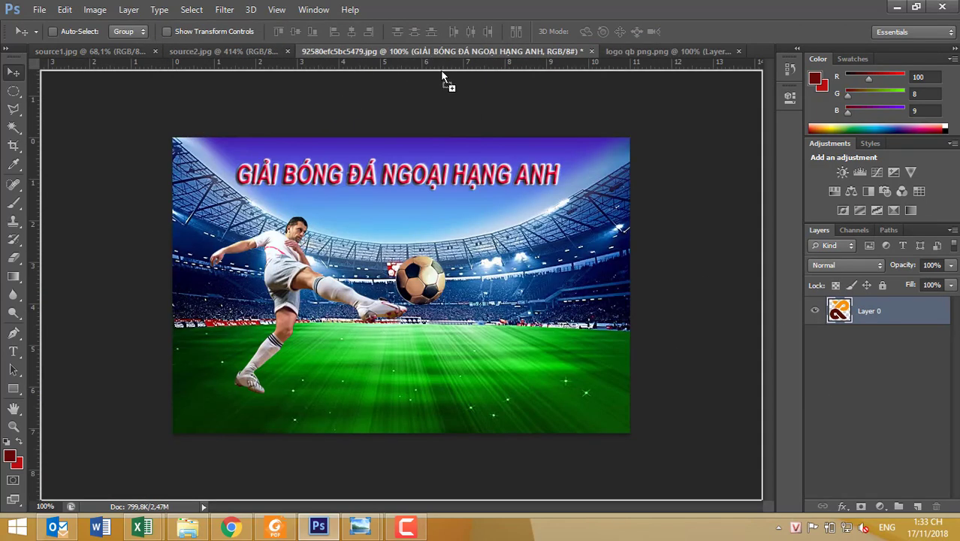
- Drop the logo into the poster and scale it to about 15%, placed in the top-left corner
{"action": "left_click_drag", "start_coordinate": [442, 75], "coordinate": [366, 294]}
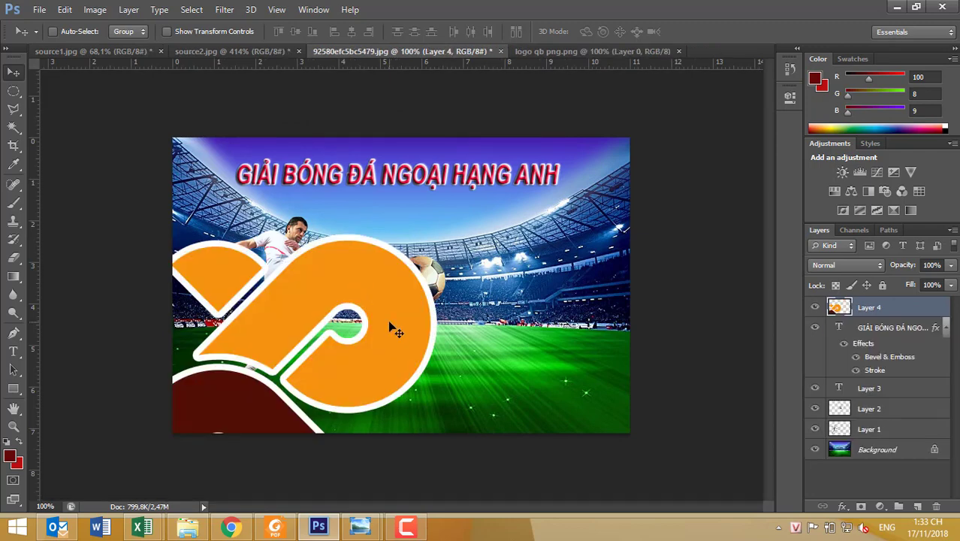
{"action": "key", "text": "ctrl+t"}
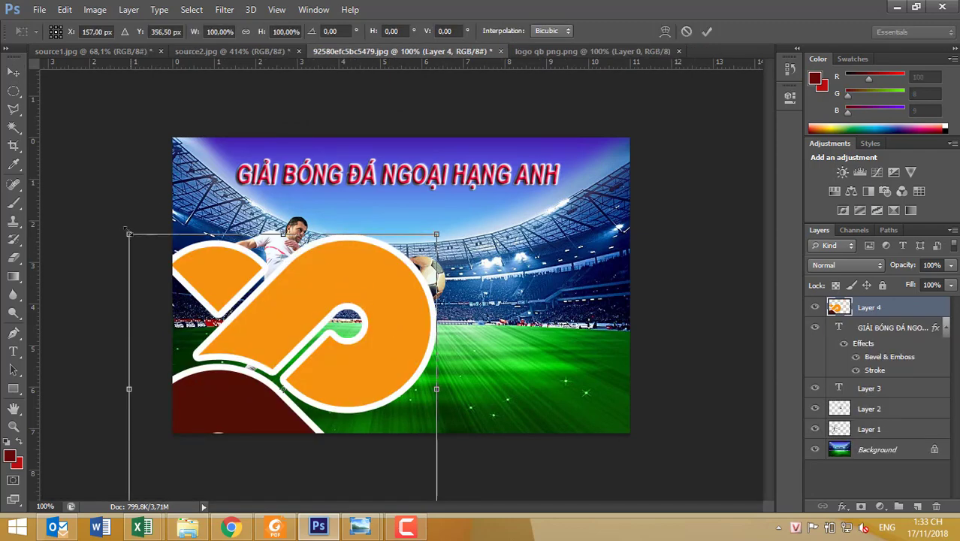
{"action": "left_click_drag", "start_coordinate": [128, 233], "coordinate": [253, 365]}
{"action": "key", "text": "ctrl+z"}
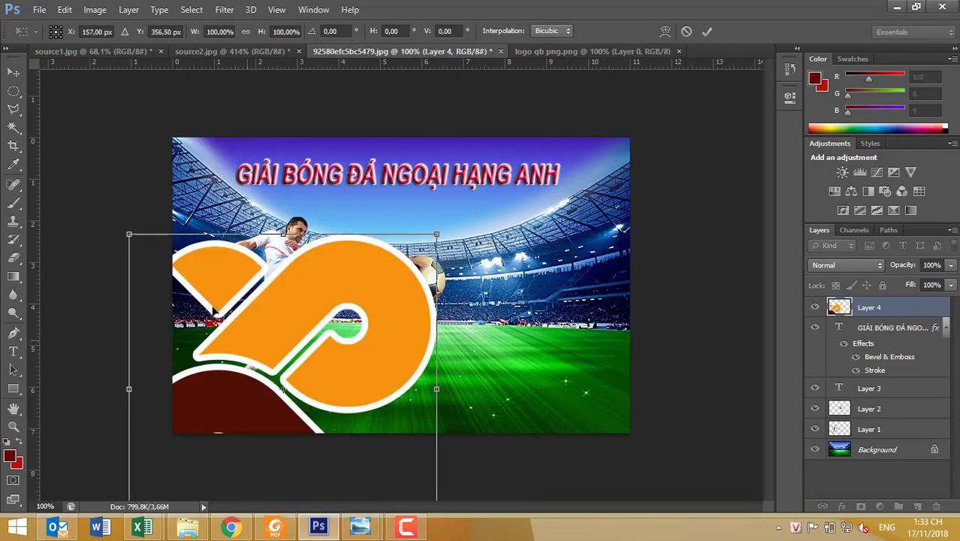
{"action": "left_click_drag", "start_coordinate": [129, 234], "coordinate": [237, 344]}
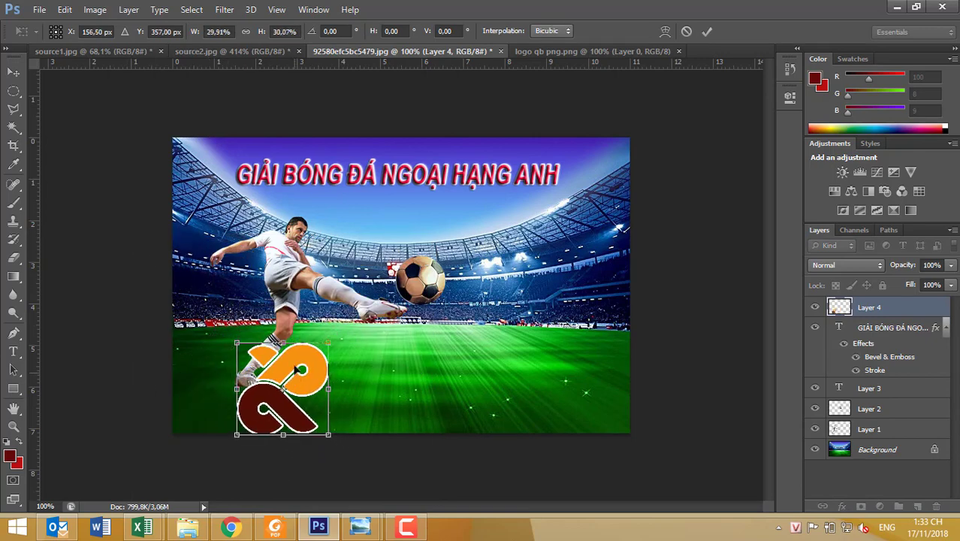
{"action": "left_click_drag", "start_coordinate": [299, 385], "coordinate": [254, 183]}
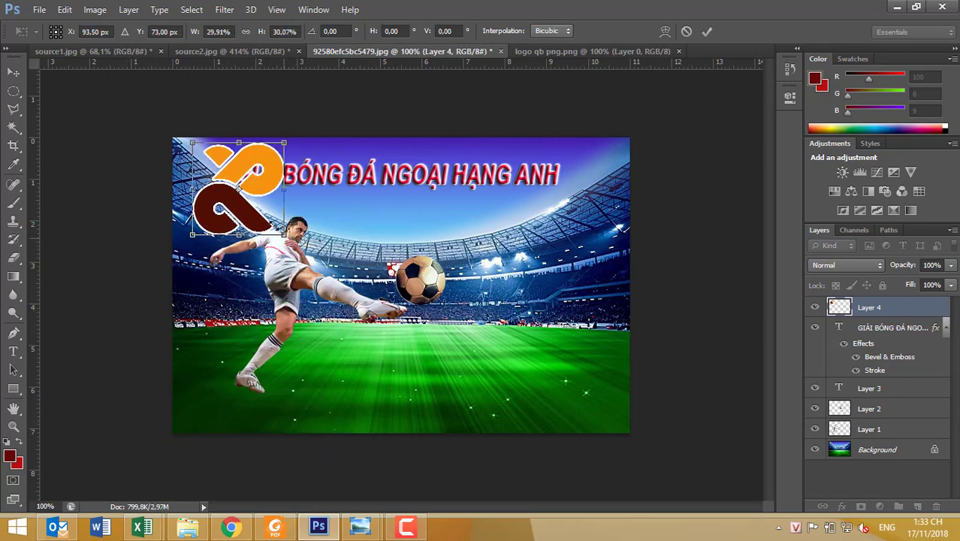
{"action": "left_click_drag", "start_coordinate": [284, 234], "coordinate": [232, 170]}
{"action": "key", "text": "Return"}
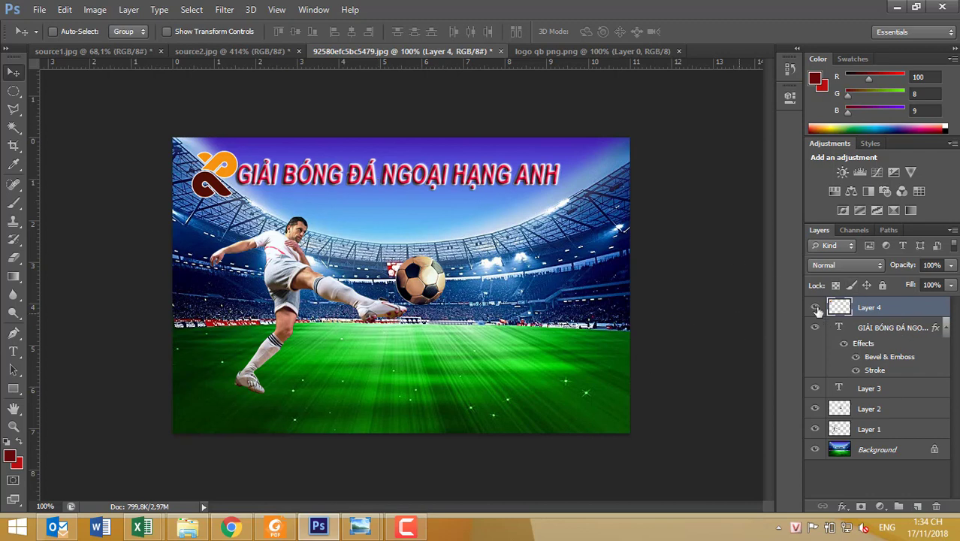
- Move the title right and slightly down, and set the logo just beside it
{"action": "left_click", "coordinate": [884, 333]}
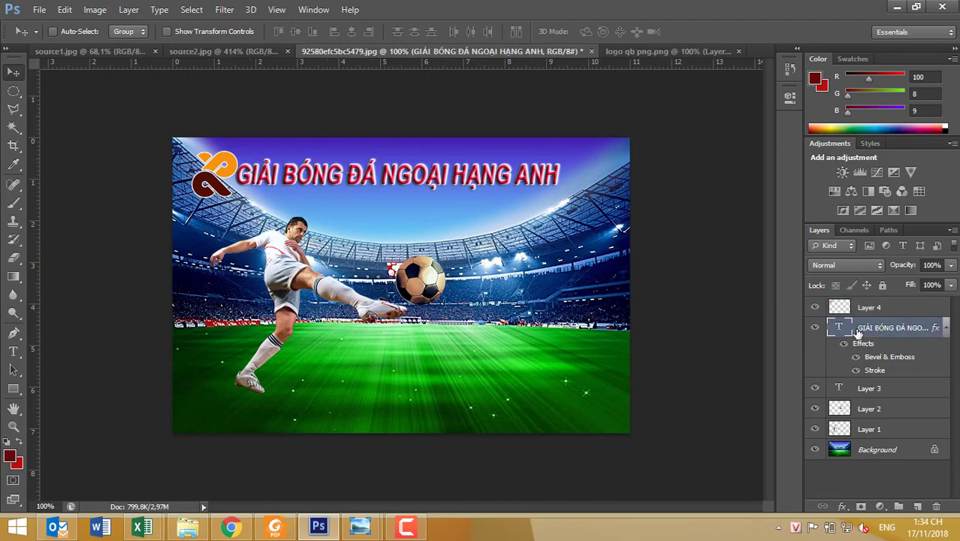
{"action": "left_click", "coordinate": [863, 429]}
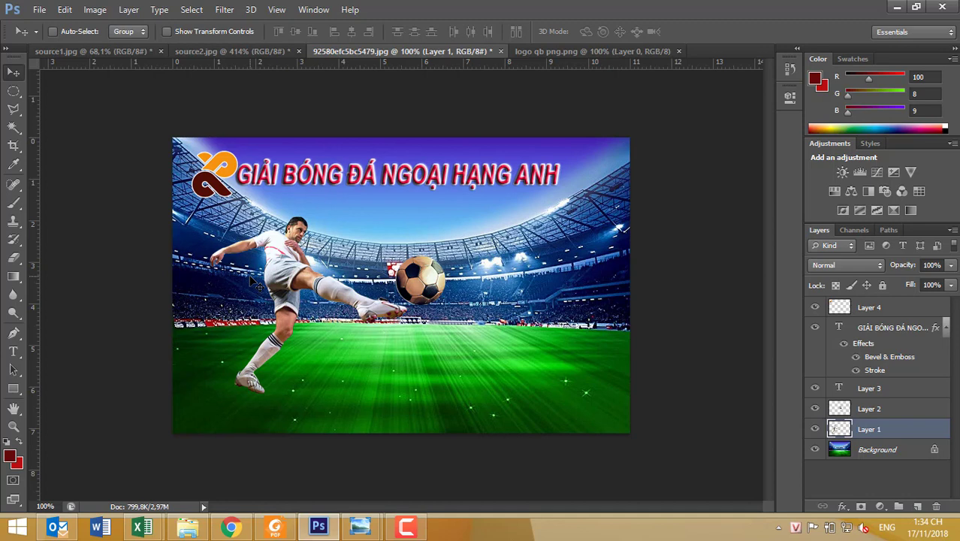
{"action": "left_click", "coordinate": [303, 188], "text": "ctrl"}
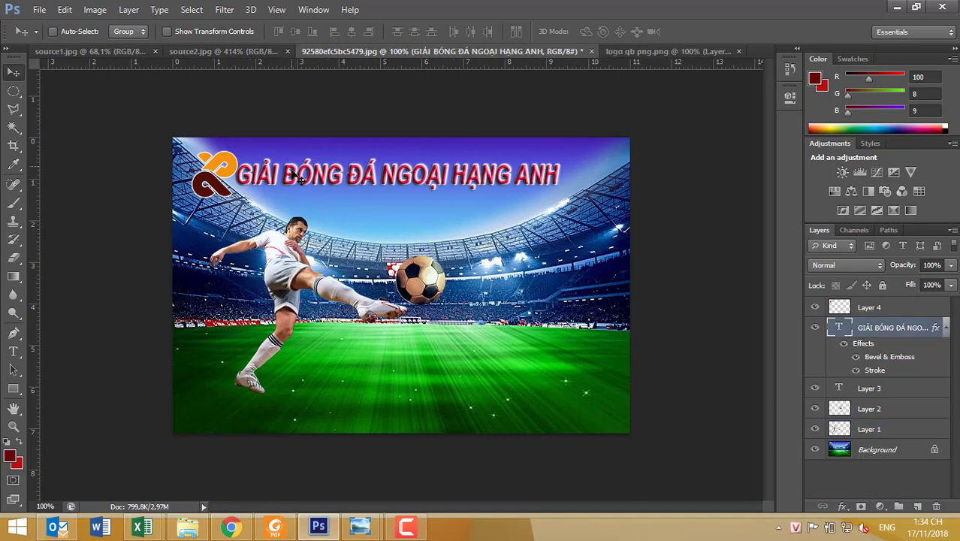
{"action": "left_click_drag", "start_coordinate": [294, 174], "coordinate": [349, 194]}
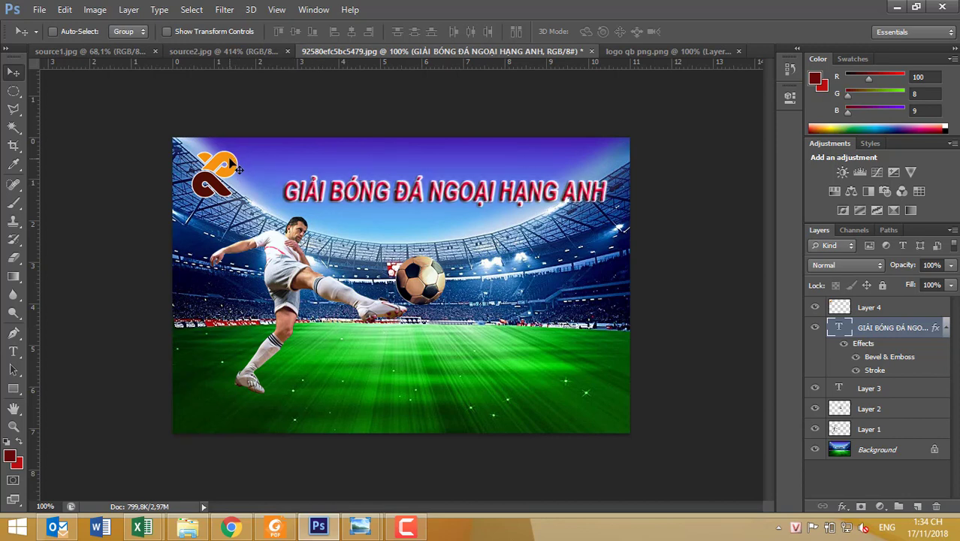
{"action": "left_click_drag", "start_coordinate": [237, 169], "coordinate": [260, 171]}
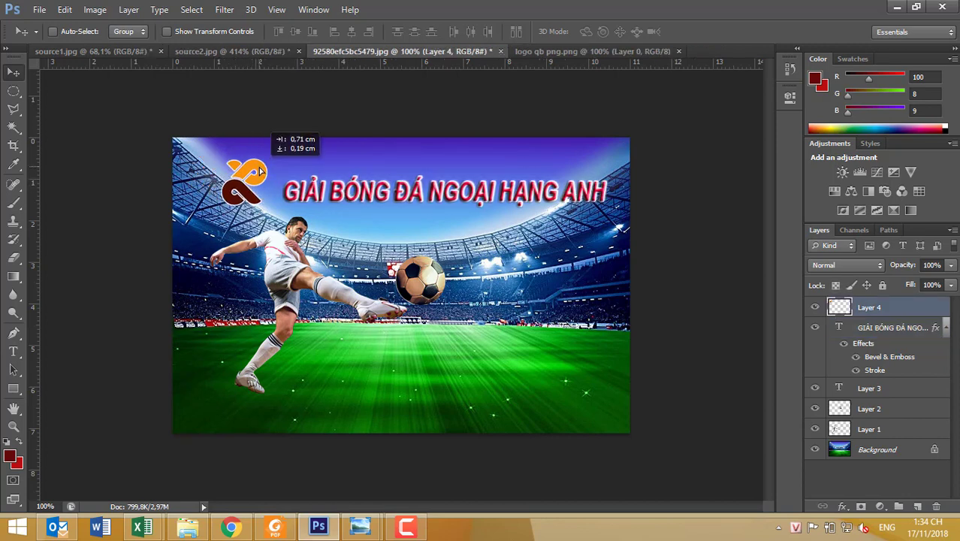
- Nudge the football slightly right, away from the player's boot, and check the other layers
{"action": "left_click", "coordinate": [434, 291], "text": "ctrl"}
{"action": "left_click_drag", "start_coordinate": [433, 291], "coordinate": [459, 298]}
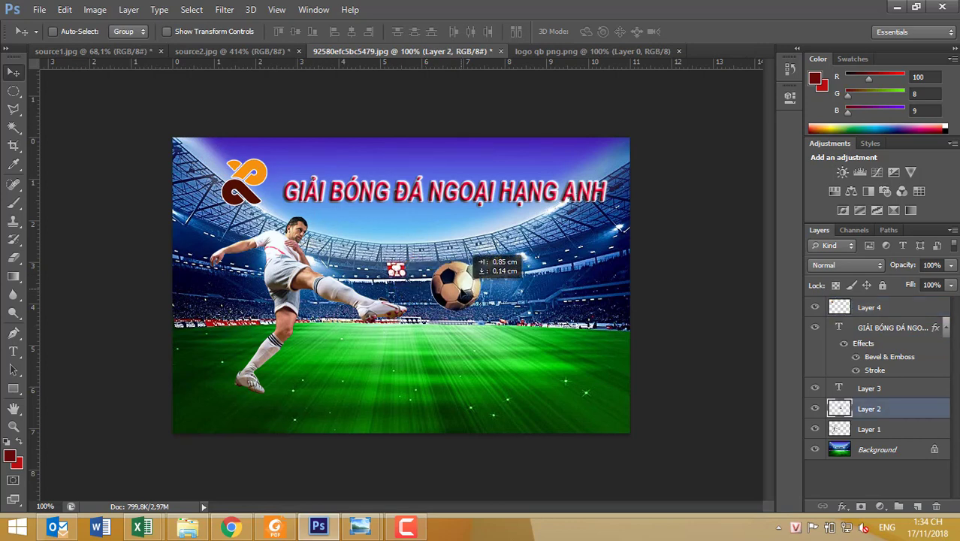
{"action": "left_click", "coordinate": [305, 279], "text": "ctrl"}
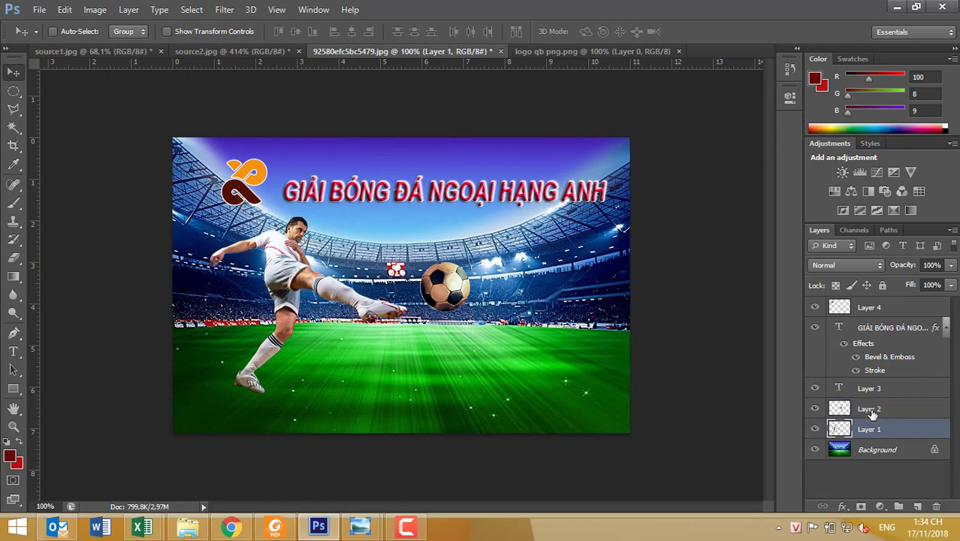
{"action": "left_click", "coordinate": [447, 285], "text": "ctrl"}
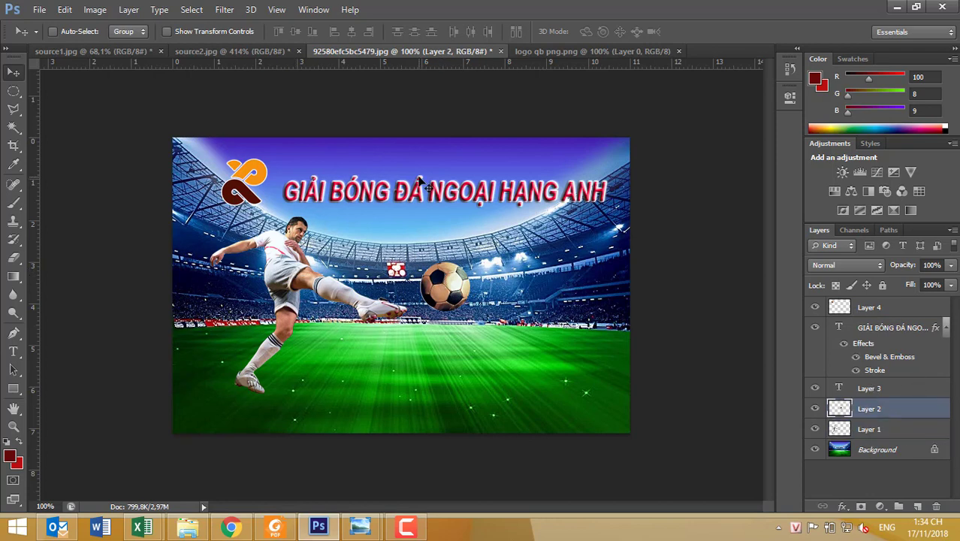
{"action": "left_click", "coordinate": [406, 197], "text": "ctrl"}
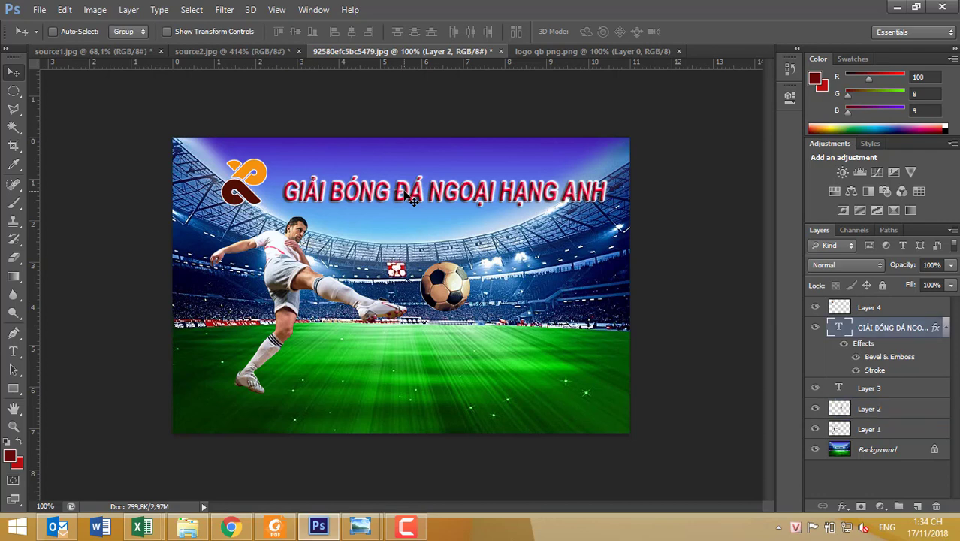
{"action": "left_click", "coordinate": [261, 172], "text": "ctrl"}
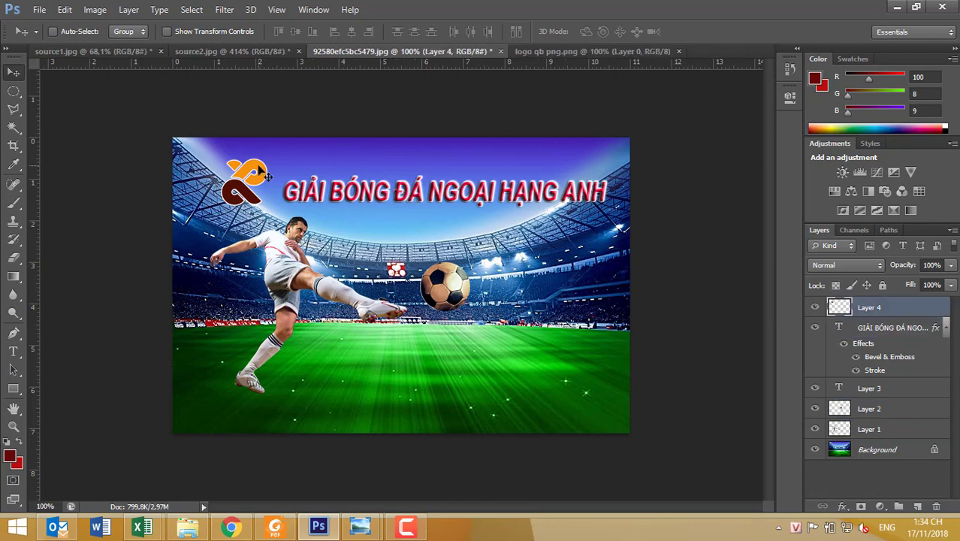